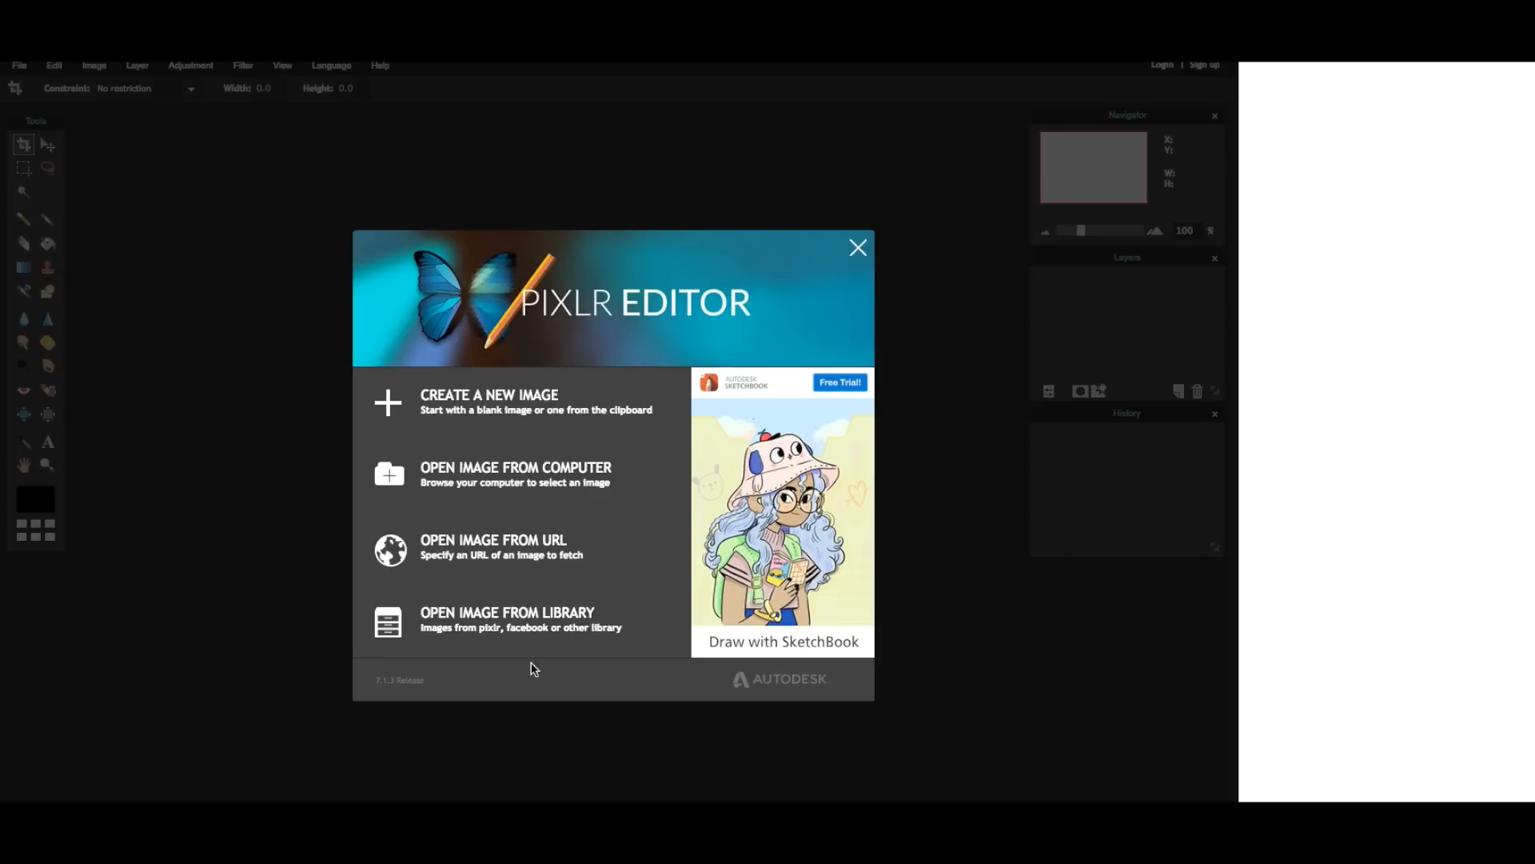
Step: Open the Desktop screenshot of the woman in the maroon top, dated 2017-01-05, from the computer
{"action": "left_click", "coordinate": [541, 480]}
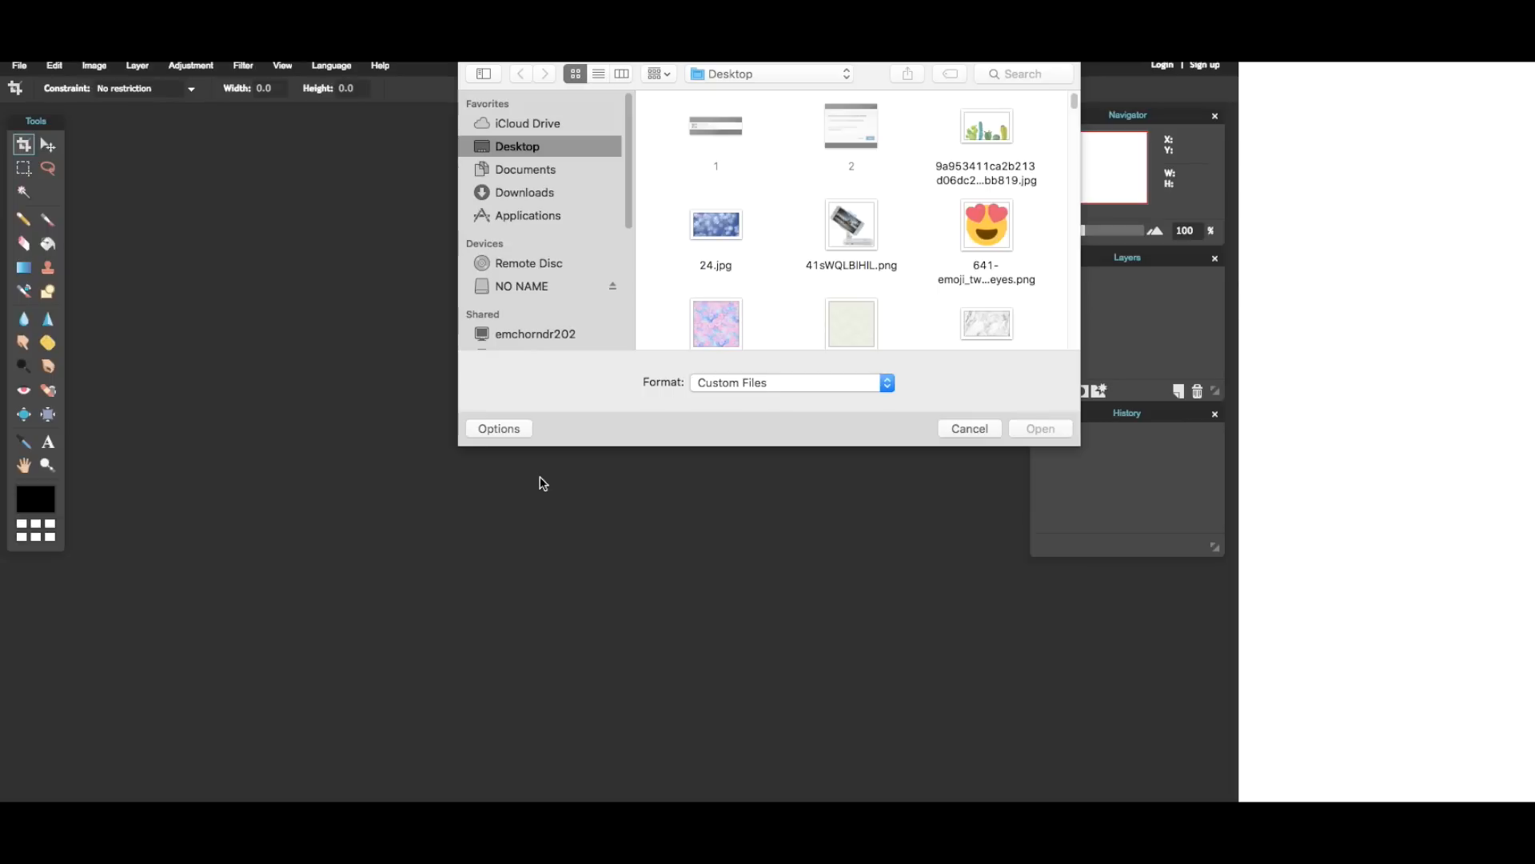
{"action": "scroll", "coordinate": [1000, 196], "scroll_direction": "down", "scroll_amount": 5}
{"action": "scroll", "coordinate": [968, 204], "scroll_direction": "down", "scroll_amount": 10}
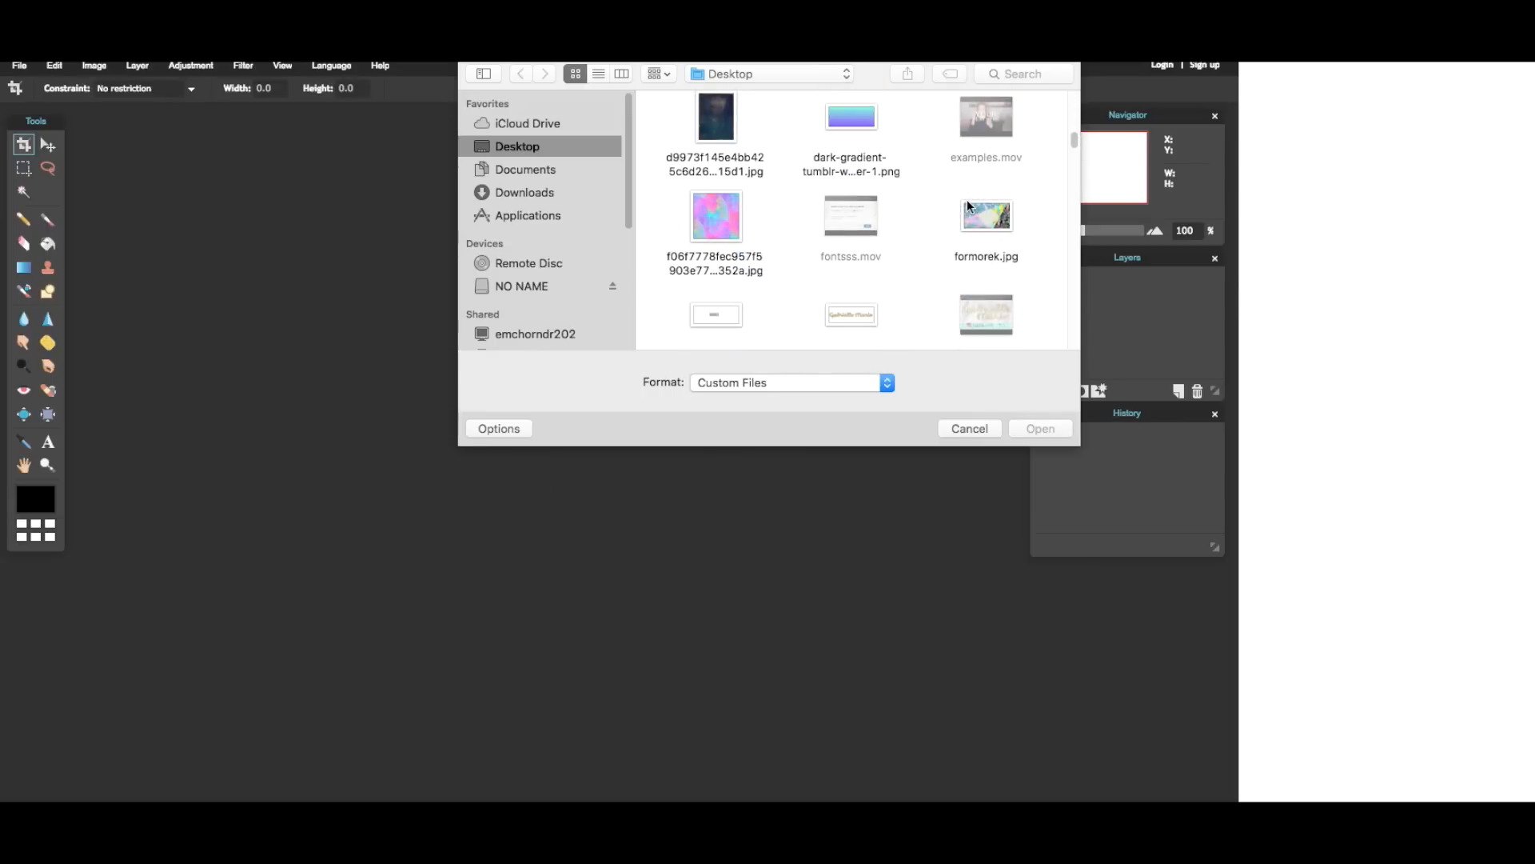
{"action": "scroll", "coordinate": [963, 208], "scroll_direction": "down", "scroll_amount": 10}
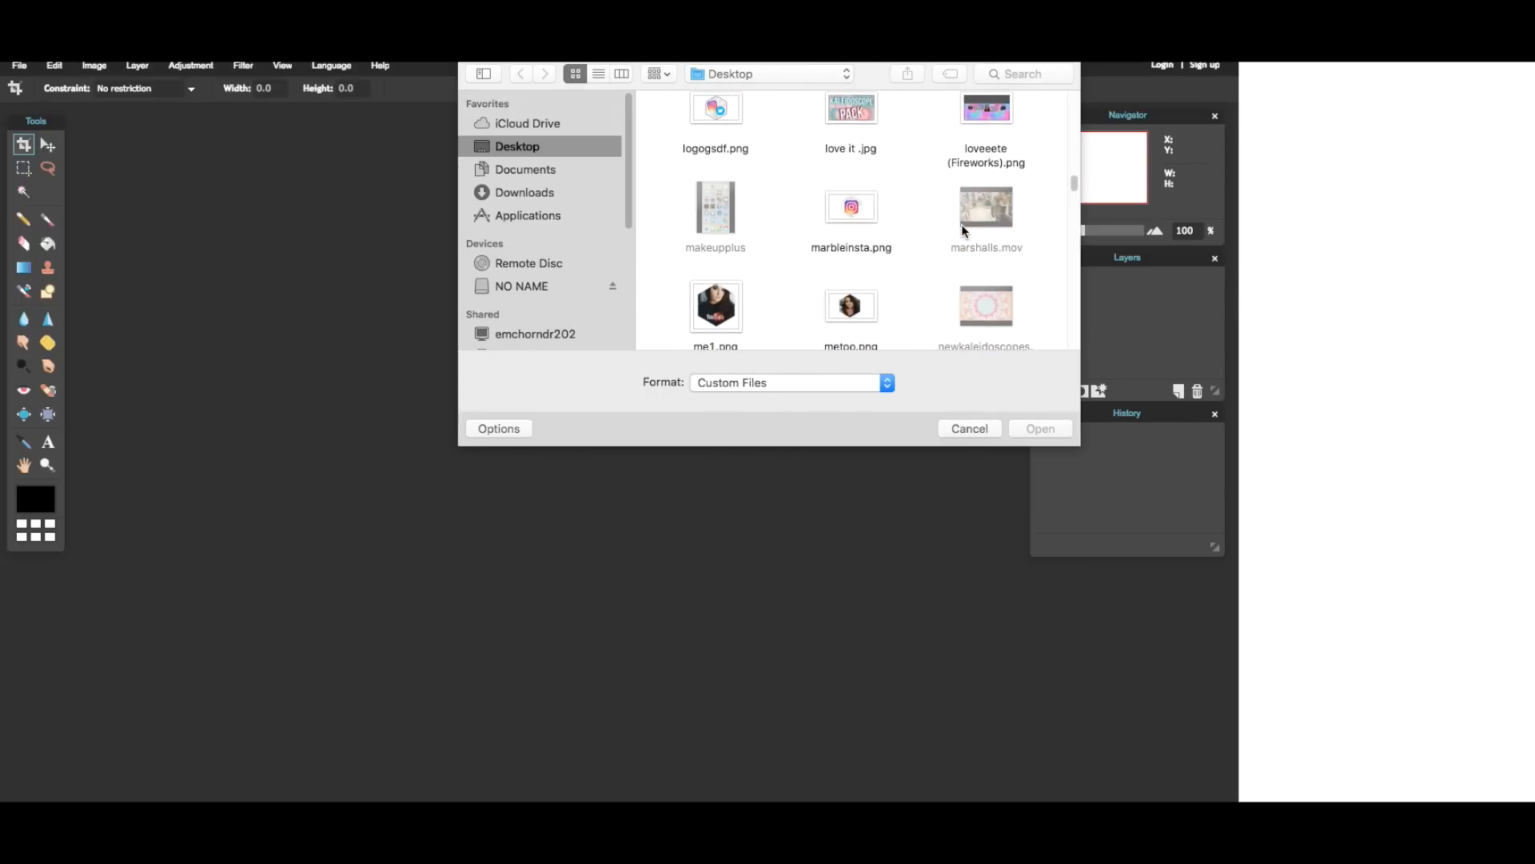
{"action": "scroll", "coordinate": [962, 224], "scroll_direction": "down", "scroll_amount": 8}
{"action": "scroll", "coordinate": [964, 237], "scroll_direction": "down", "scroll_amount": 8}
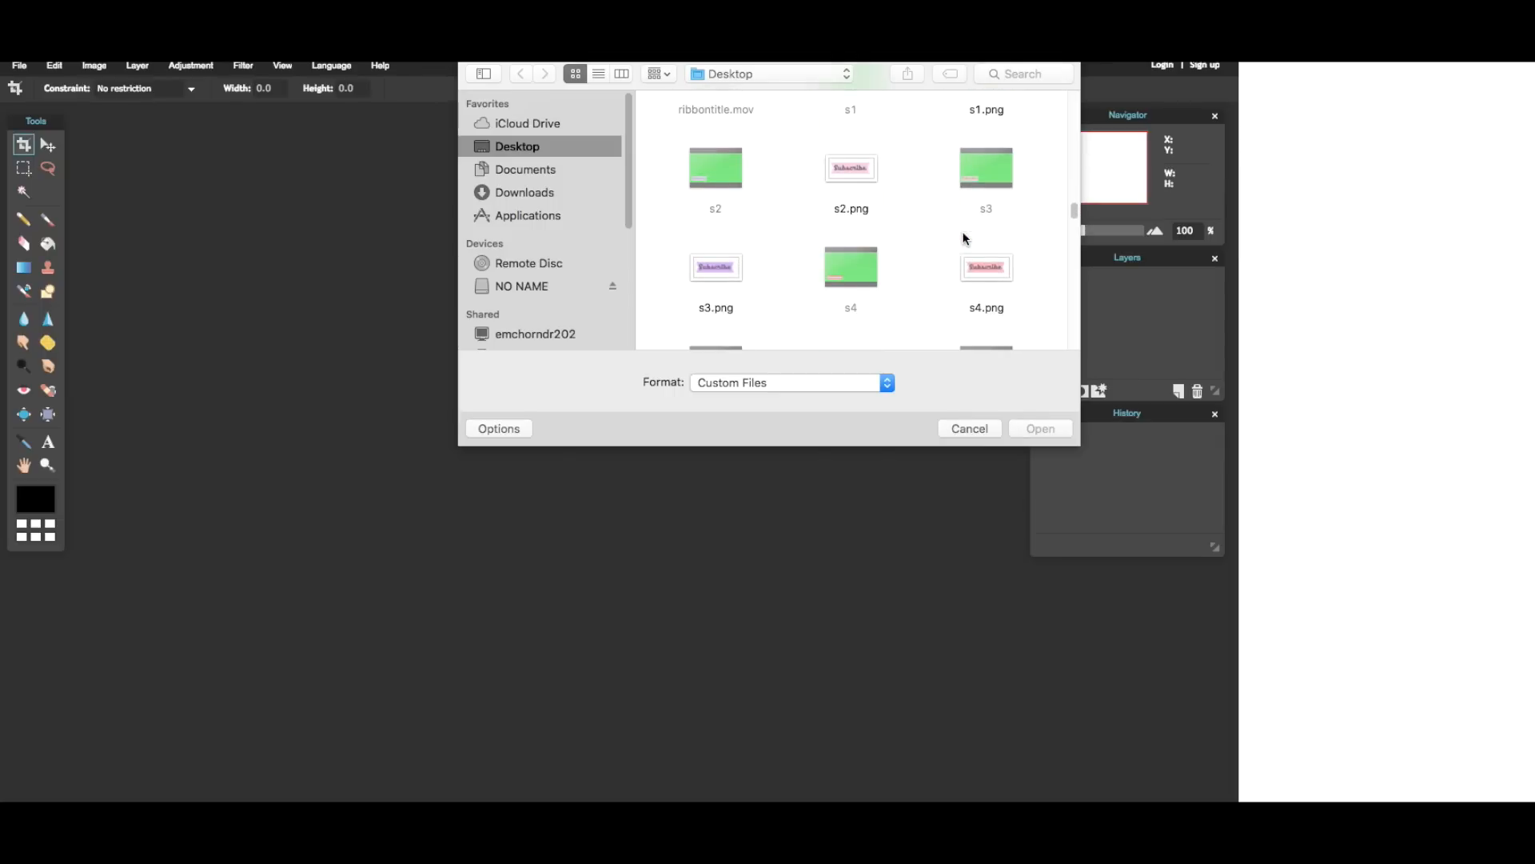
{"action": "scroll", "coordinate": [964, 238], "scroll_direction": "down", "scroll_amount": 8}
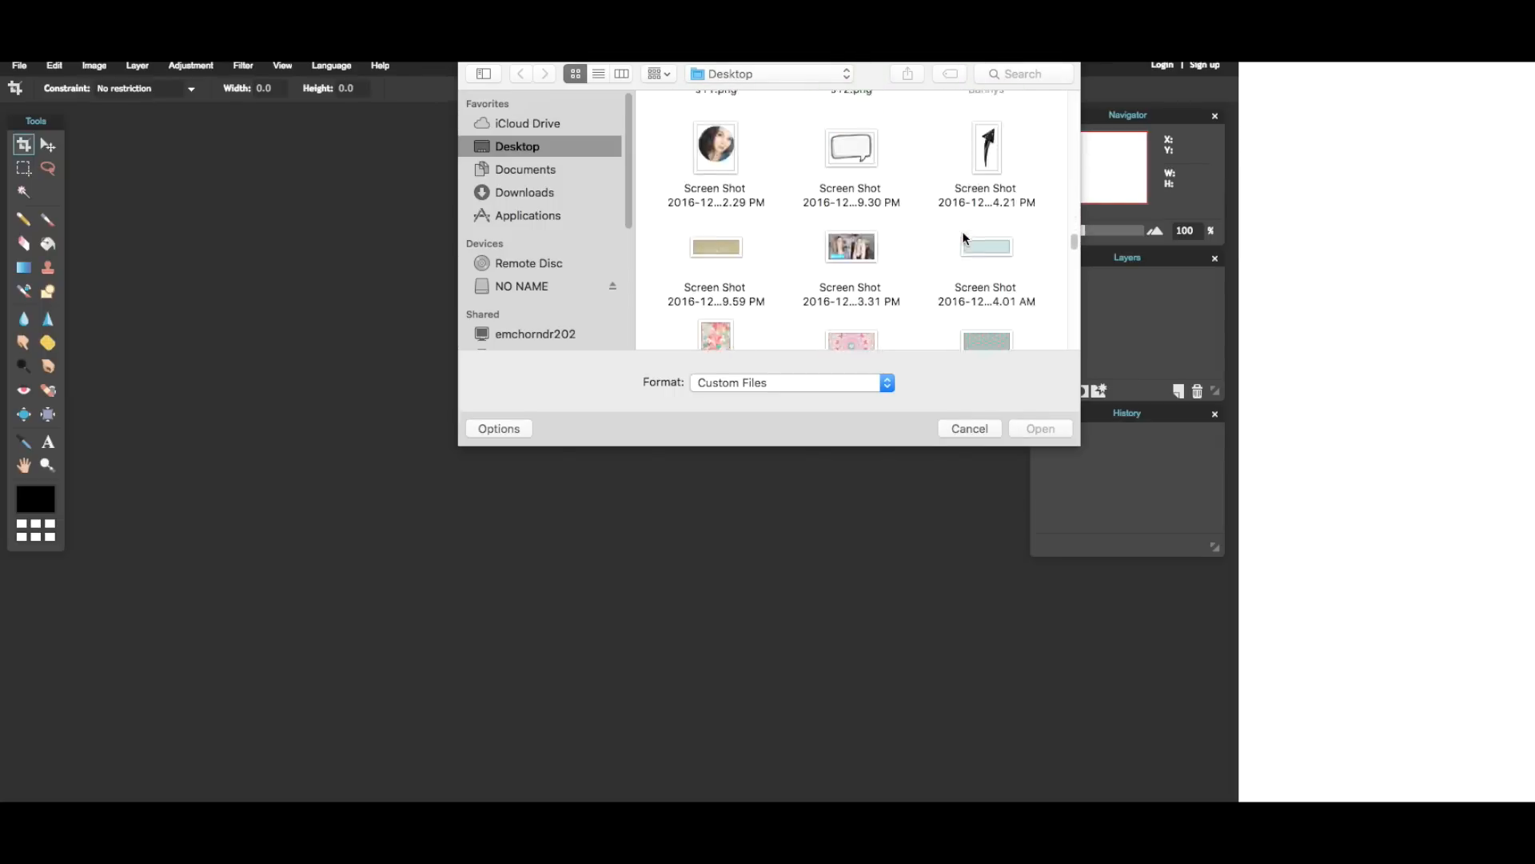
{"action": "scroll", "coordinate": [964, 238], "scroll_direction": "down", "scroll_amount": 2}
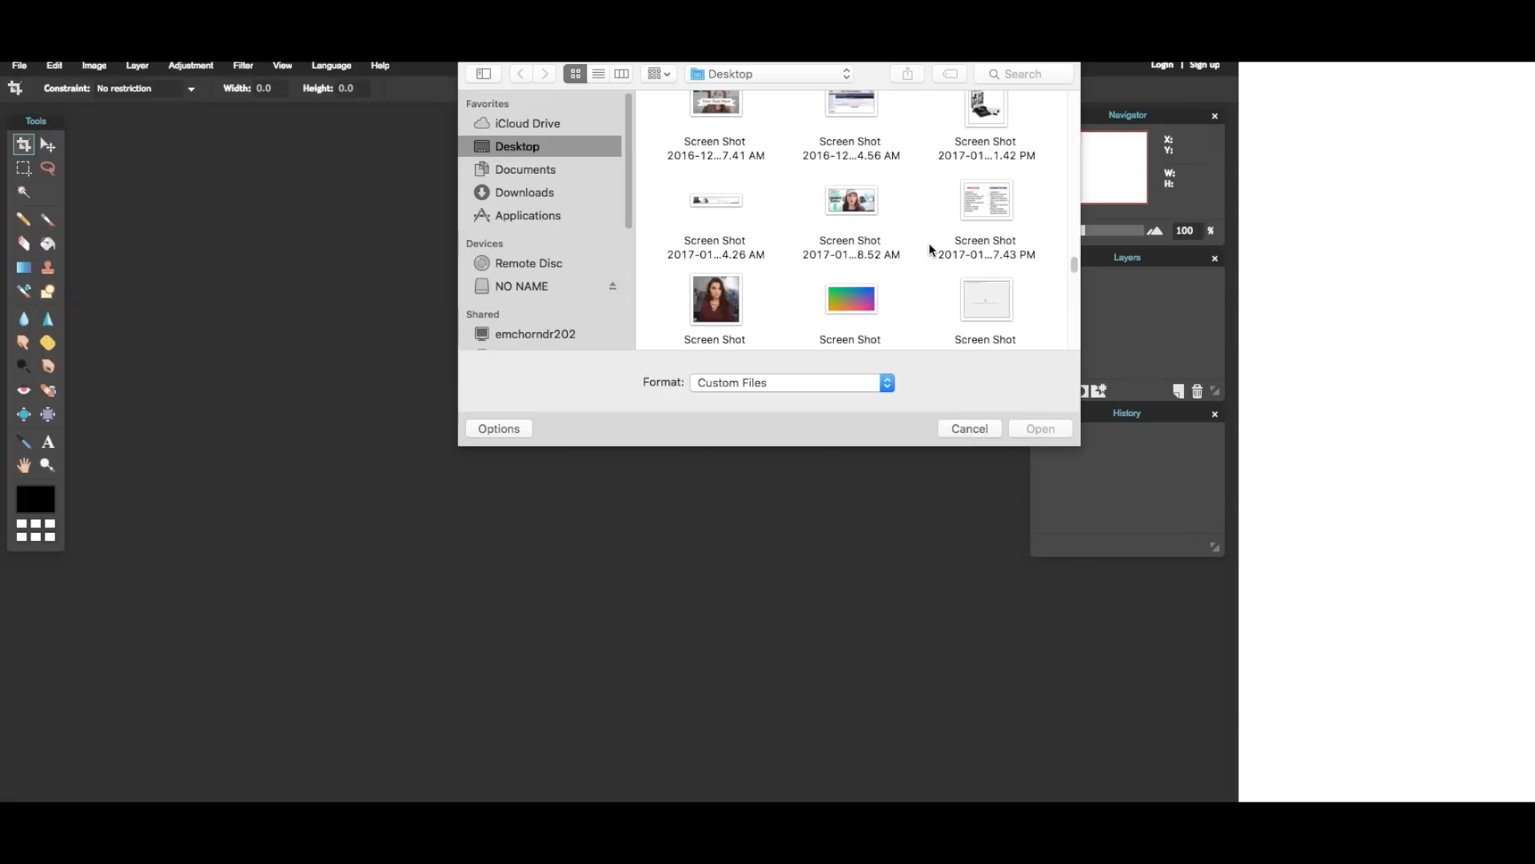
{"action": "left_click", "coordinate": [742, 300]}
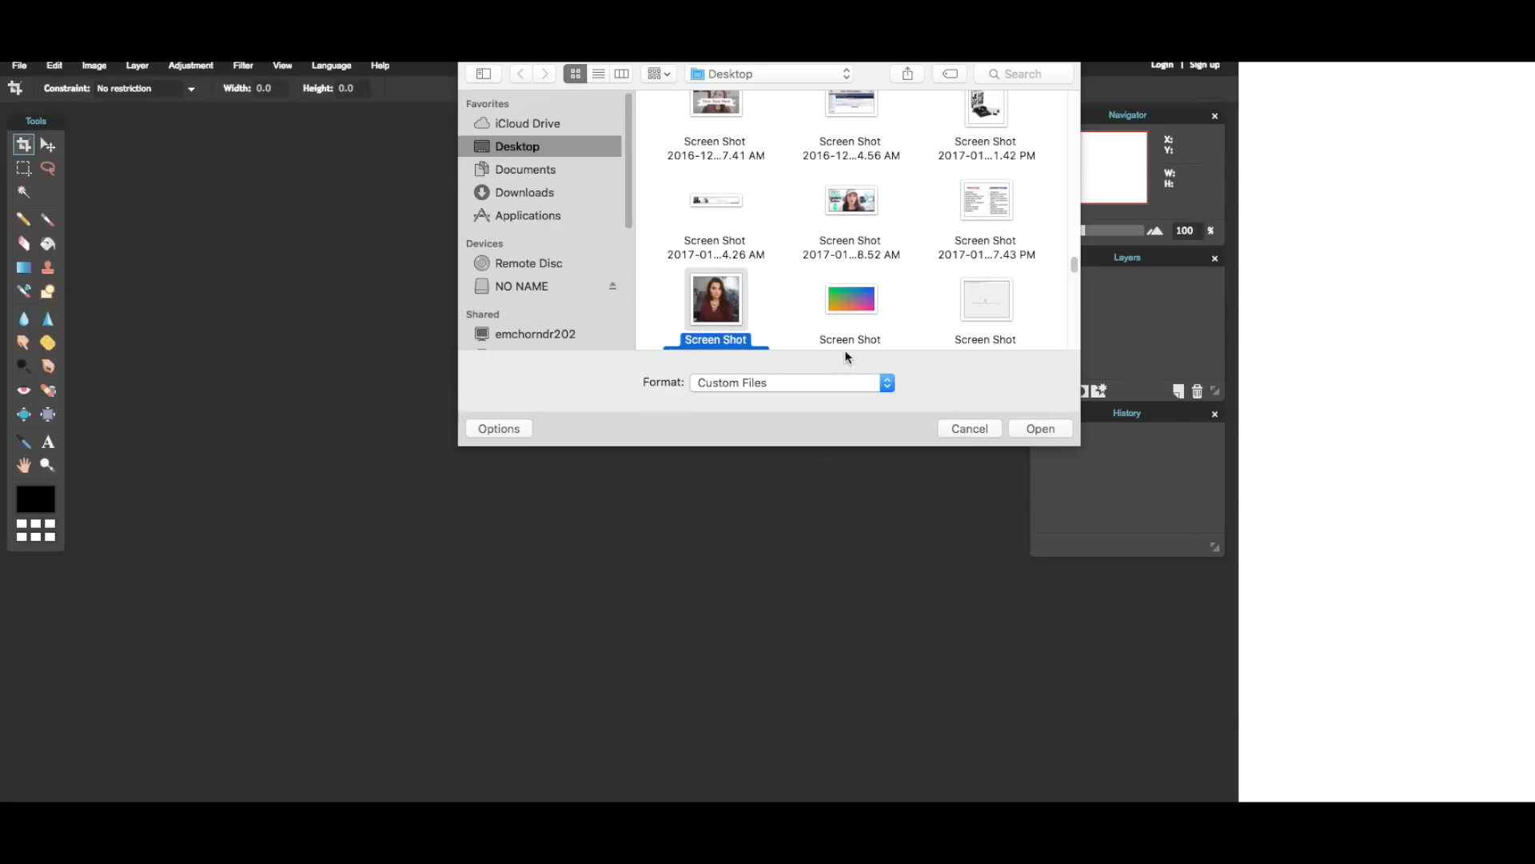
{"action": "left_click", "coordinate": [1028, 429]}
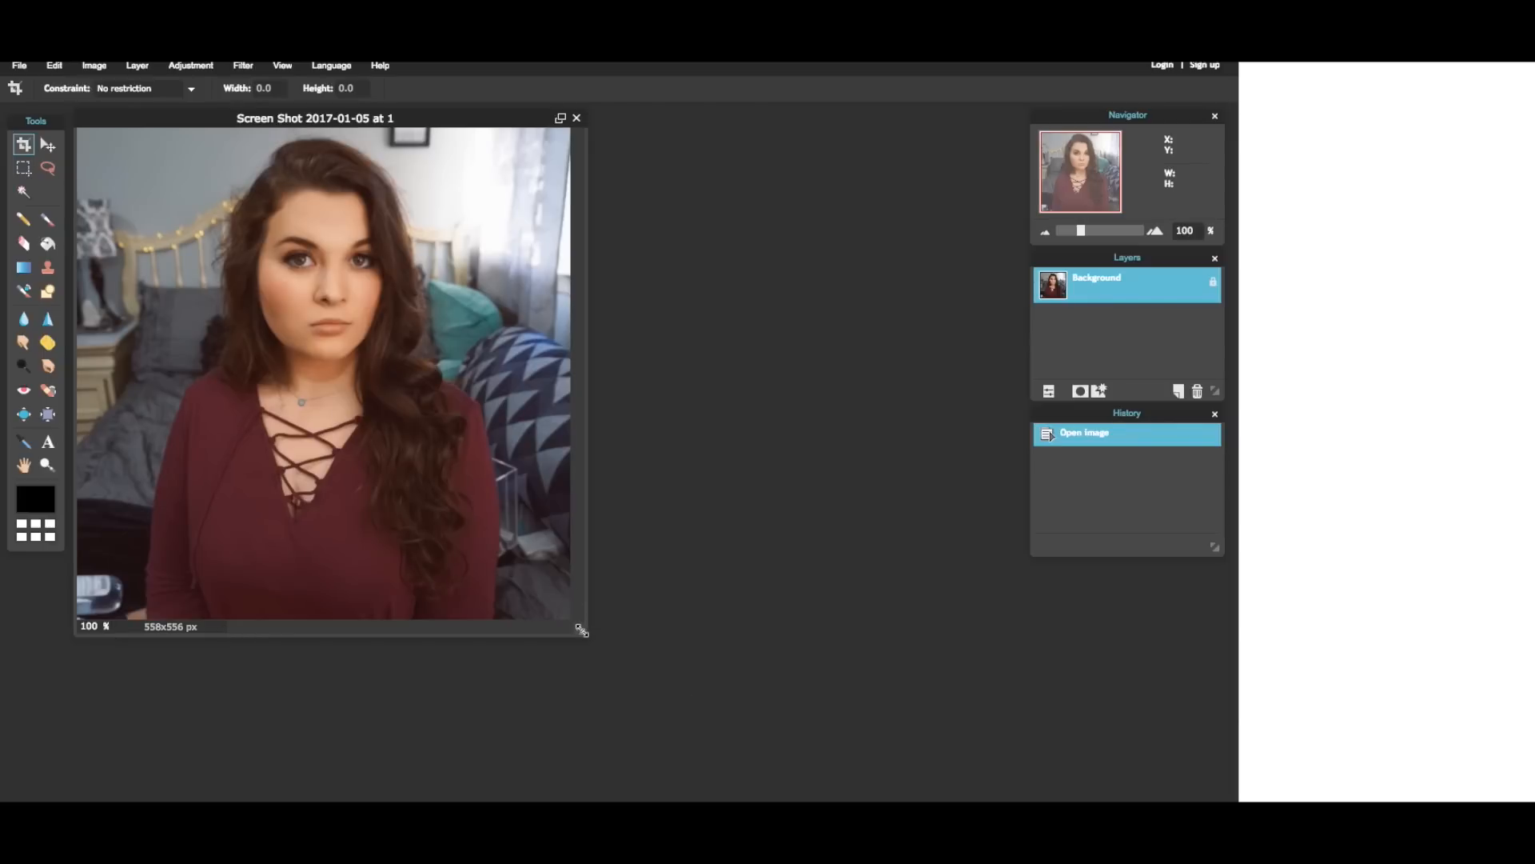
Step: Enlarge the photo's window to fill the workspace and set its zoom to 135%
{"action": "left_click_drag", "start_coordinate": [582, 630], "coordinate": [1169, 795]}
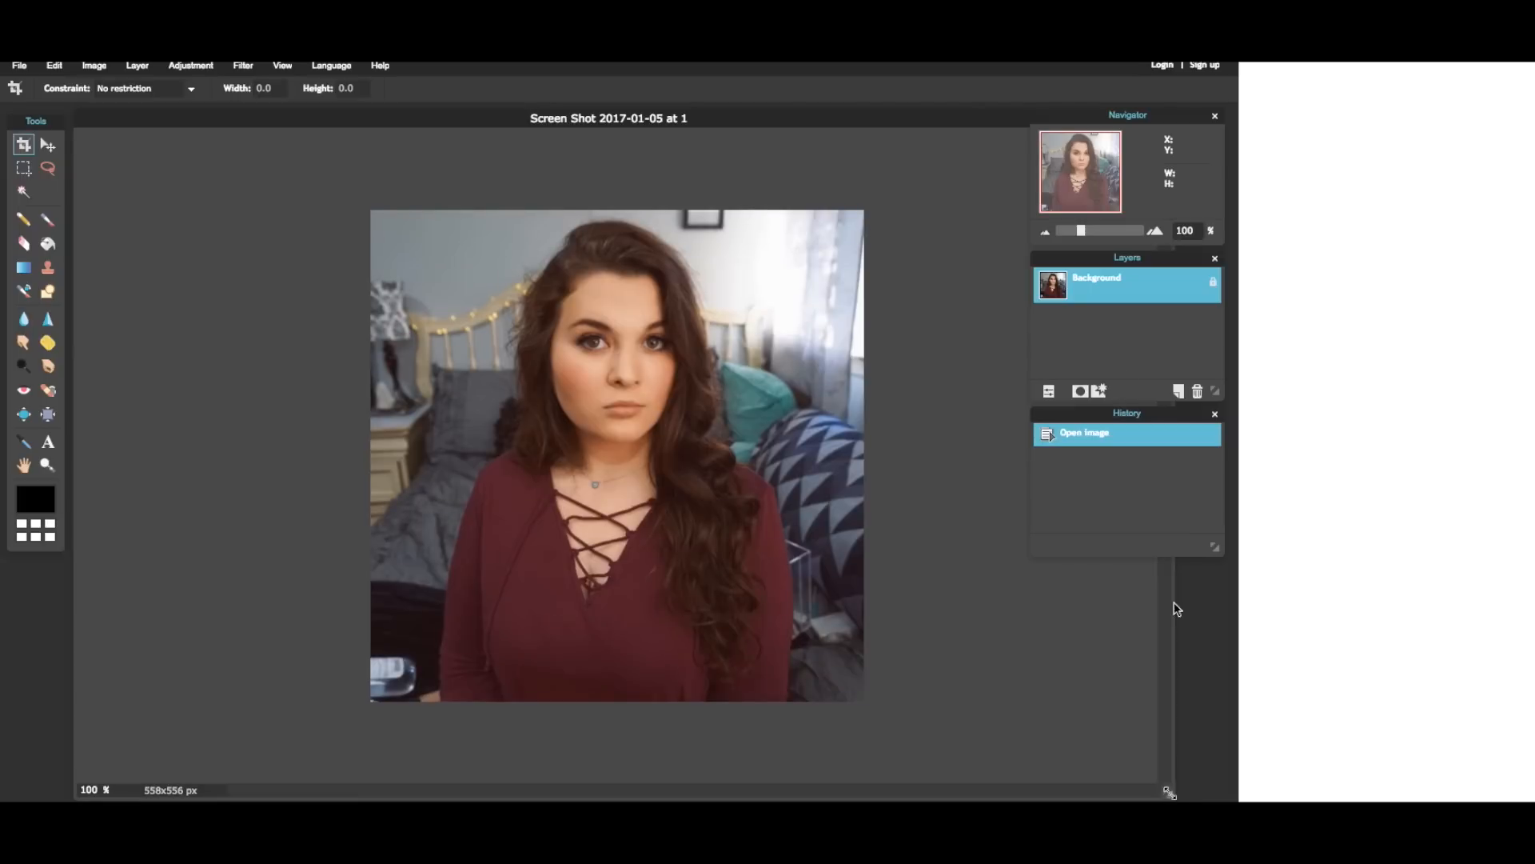
{"action": "left_click", "coordinate": [1082, 233]}
{"action": "left_click_drag", "start_coordinate": [1082, 235], "coordinate": [1088, 237]}
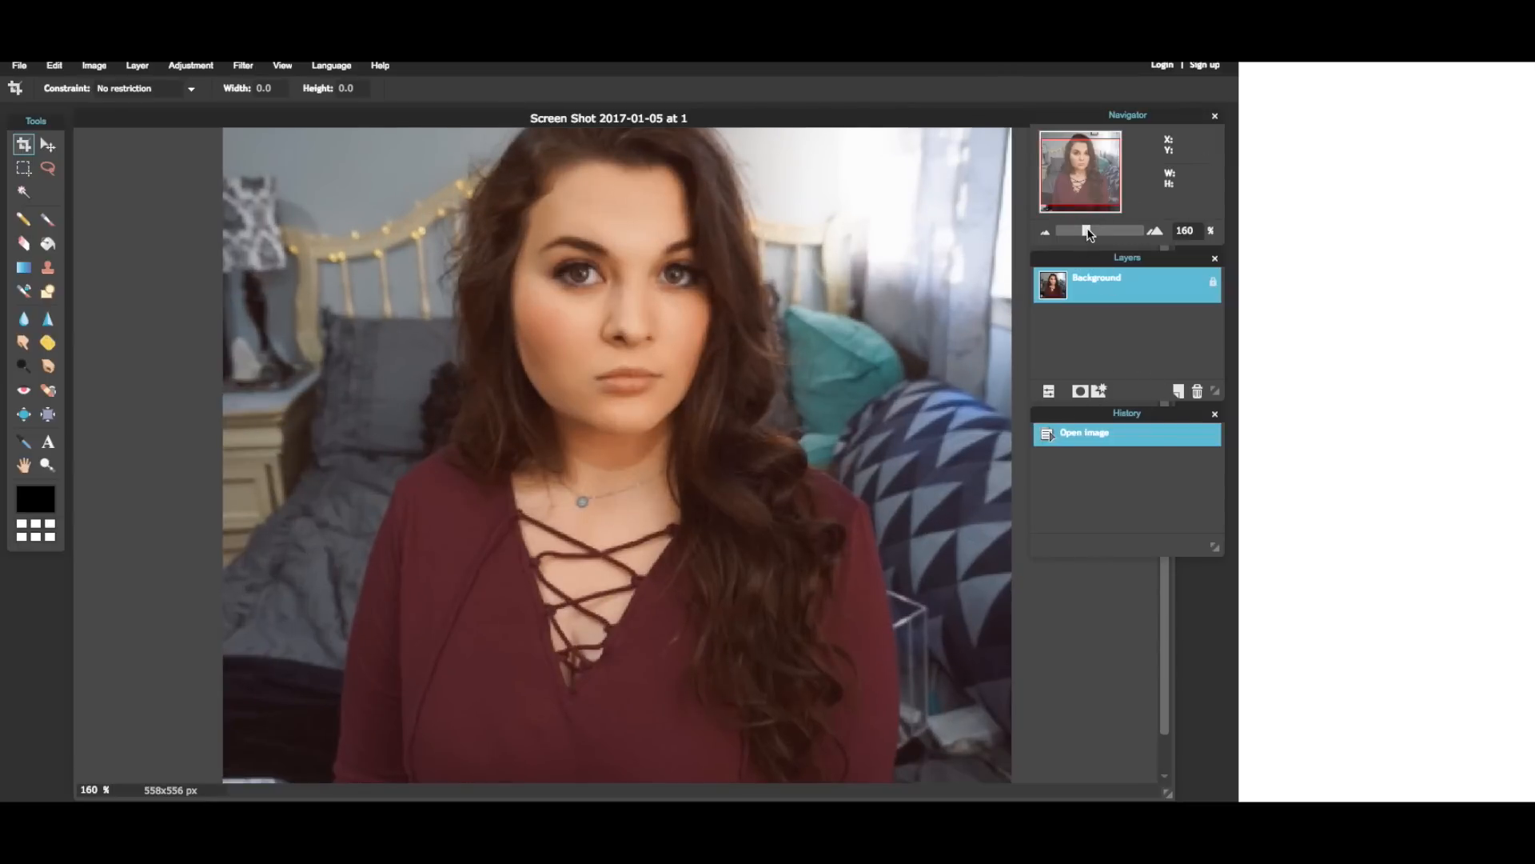
{"action": "left_click_drag", "start_coordinate": [1089, 234], "coordinate": [1088, 234]}
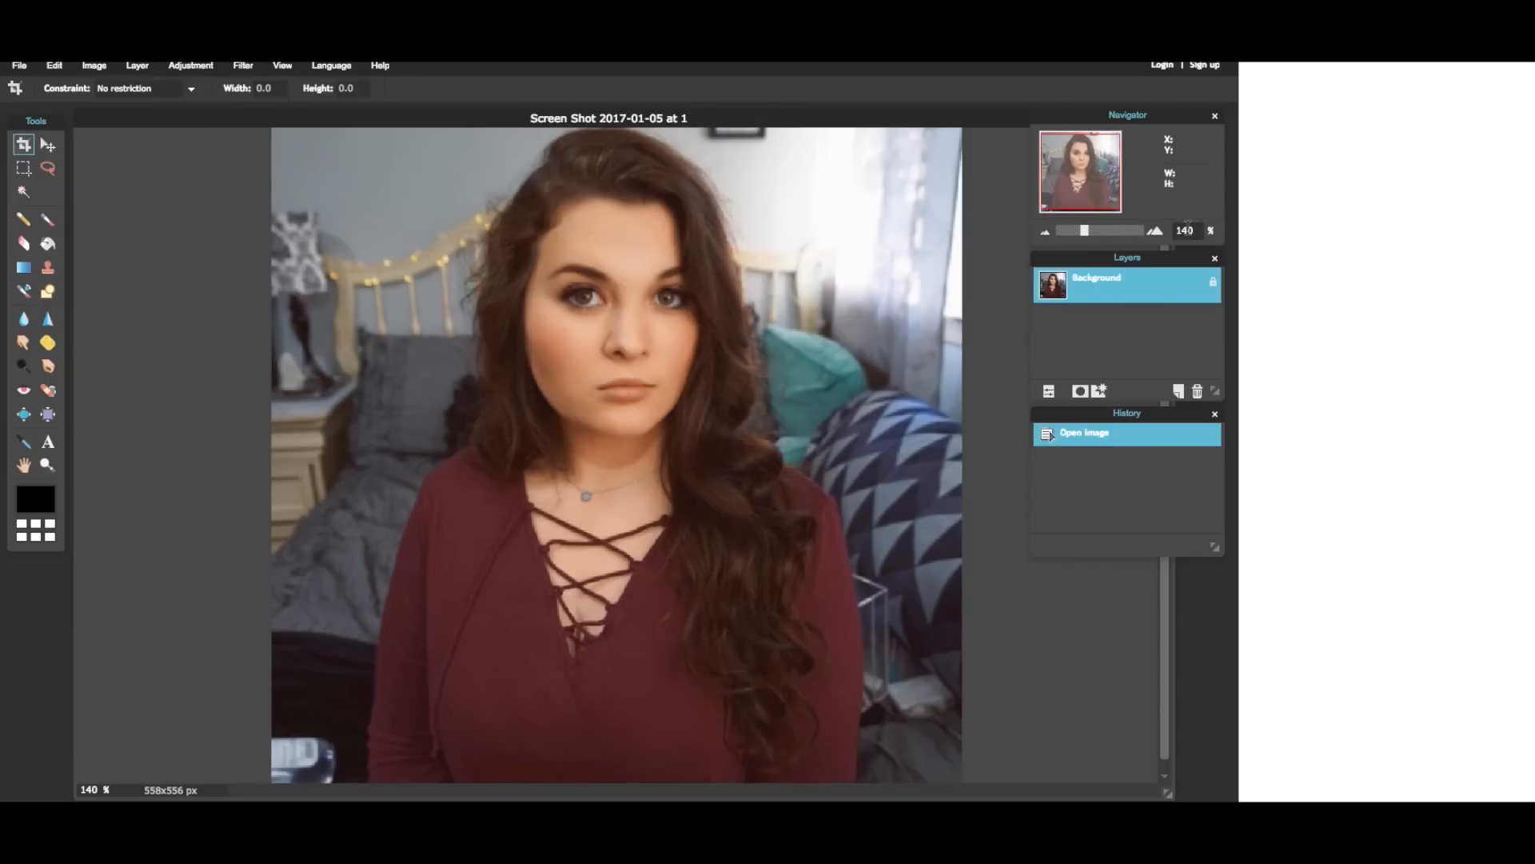
{"action": "key", "text": "BackSpace"}
{"action": "key", "text": "BackSpace"}
{"action": "type", "text": "35"}
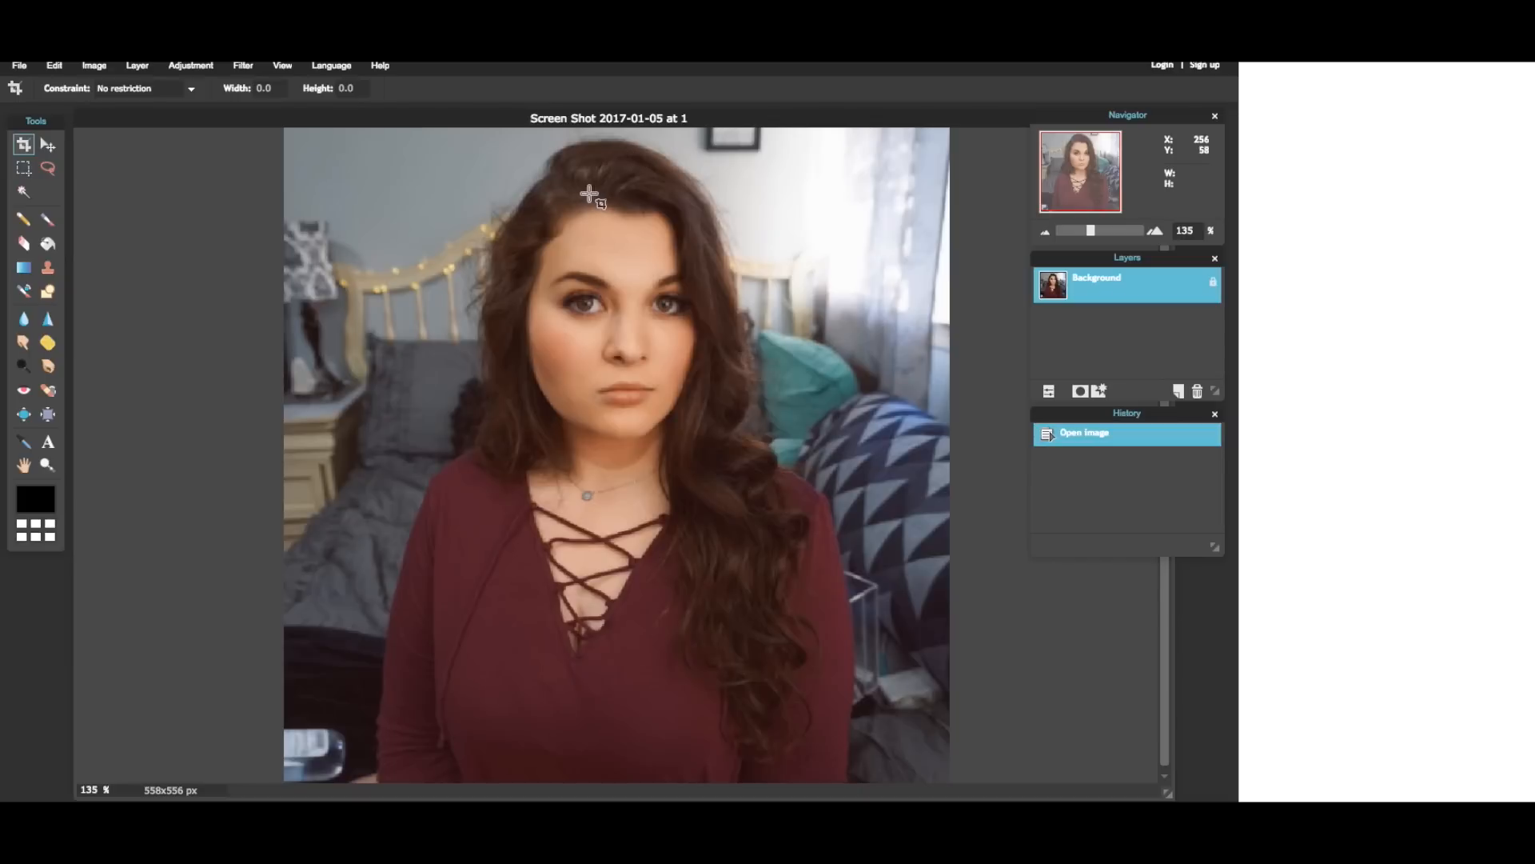
Step: Outline the woman with the polygonal lasso, closing the selection along the photo's lower edge, and cut her out of the photo
{"action": "left_click", "coordinate": [48, 168]}
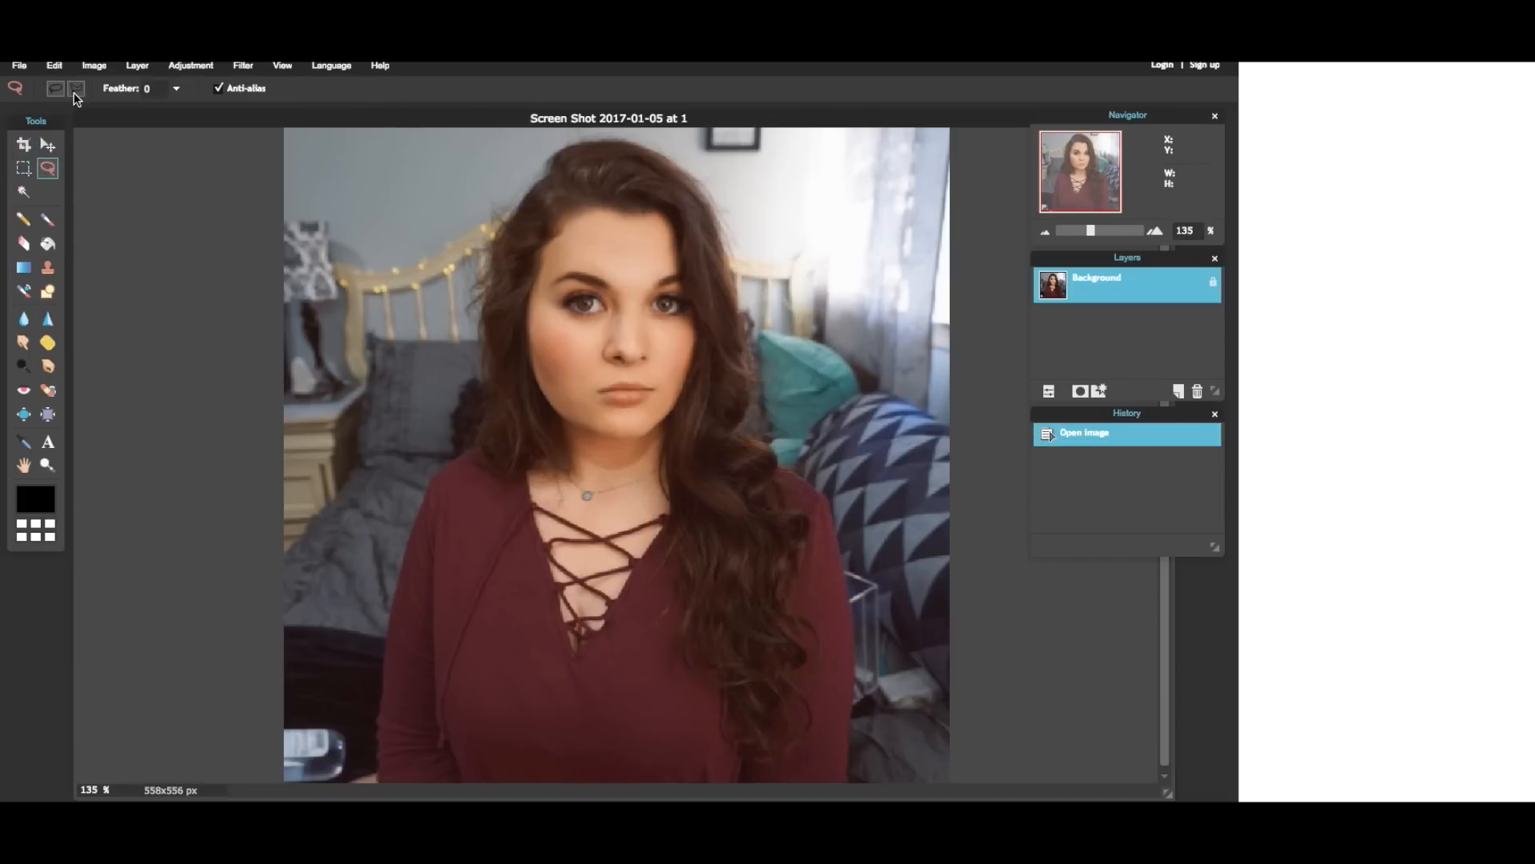
{"action": "left_click", "coordinate": [76, 90]}
{"action": "left_click_drag", "start_coordinate": [852, 771], "coordinate": [854, 733]}
{"action": "left_click", "coordinate": [848, 738]}
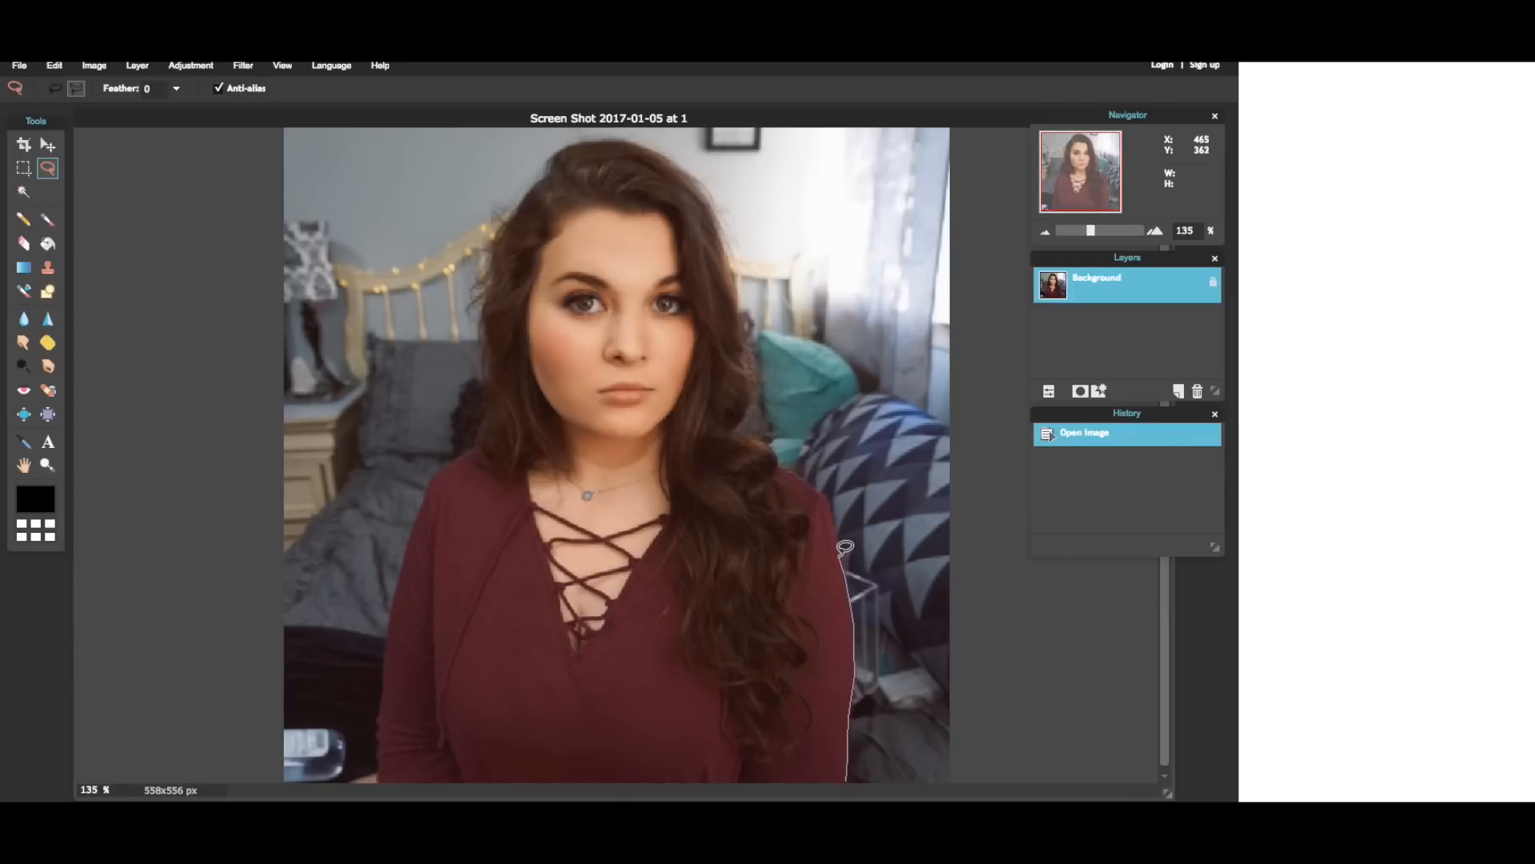
{"action": "mouse_move", "coordinate": [842, 556]}
{"action": "left_mouse_down"}
{"action": "mouse_move", "coordinate": [828, 495]}
{"action": "mouse_move", "coordinate": [780, 480]}
{"action": "mouse_move", "coordinate": [792, 471]}
{"action": "mouse_move", "coordinate": [778, 445]}
{"action": "mouse_move", "coordinate": [738, 436]}
{"action": "mouse_move", "coordinate": [735, 281]}
{"action": "left_mouse_up"}
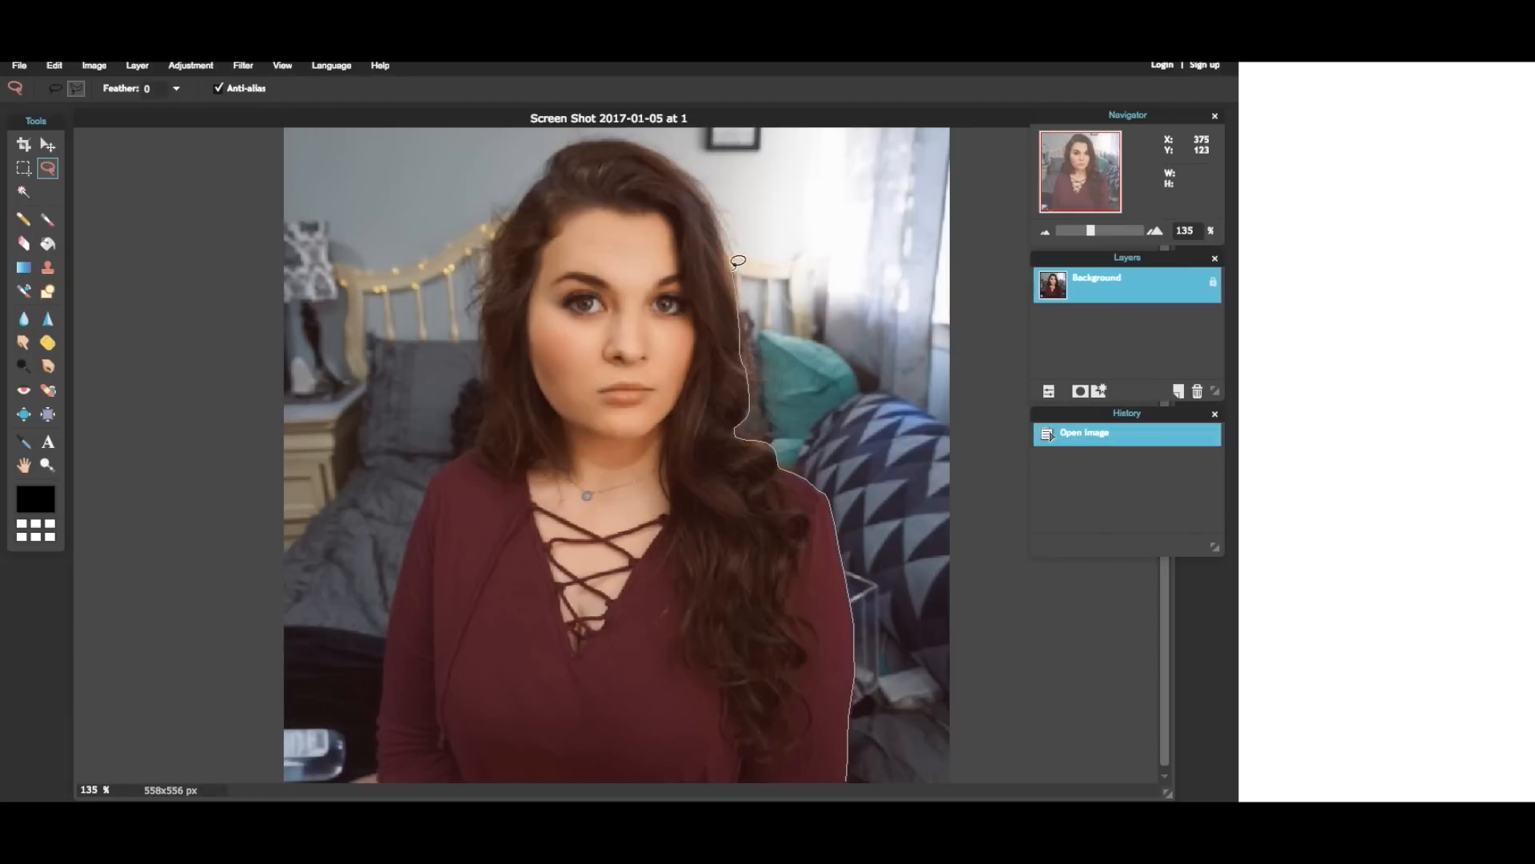
{"action": "left_click_drag", "start_coordinate": [734, 250], "coordinate": [733, 252]}
{"action": "left_click_drag", "start_coordinate": [710, 206], "coordinate": [676, 161]}
{"action": "mouse_move", "coordinate": [572, 152]}
{"action": "left_mouse_down"}
{"action": "mouse_move", "coordinate": [495, 244]}
{"action": "mouse_move", "coordinate": [483, 435]}
{"action": "left_mouse_up"}
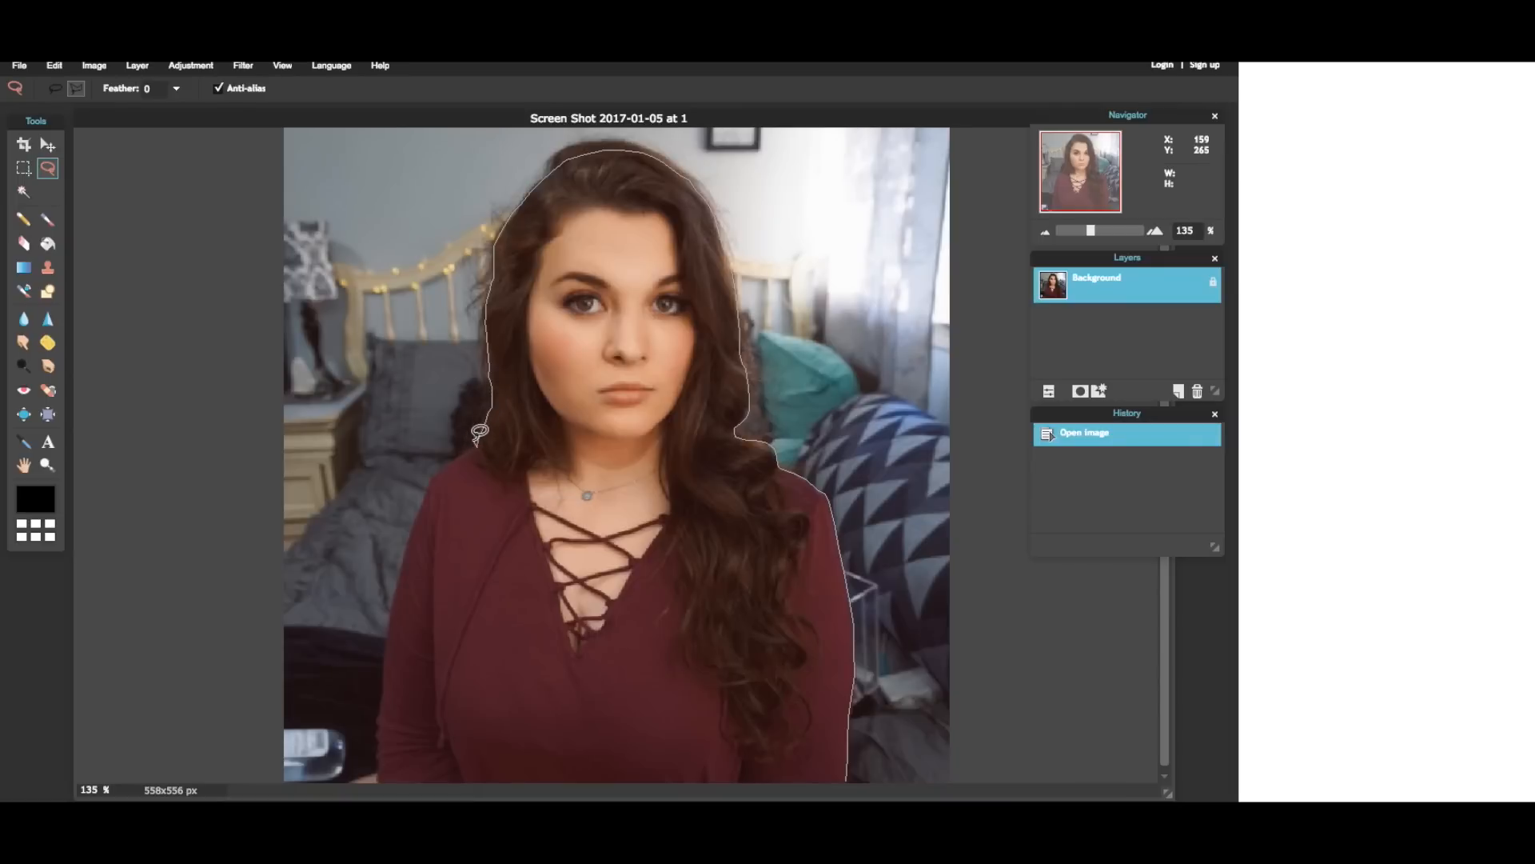
{"action": "left_click_drag", "start_coordinate": [456, 455], "coordinate": [438, 474]}
{"action": "left_click_drag", "start_coordinate": [413, 541], "coordinate": [401, 587]}
{"action": "mouse_move", "coordinate": [388, 642]}
{"action": "left_mouse_down"}
{"action": "mouse_move", "coordinate": [381, 783]}
{"action": "mouse_move", "coordinate": [851, 770]}
{"action": "left_mouse_up"}
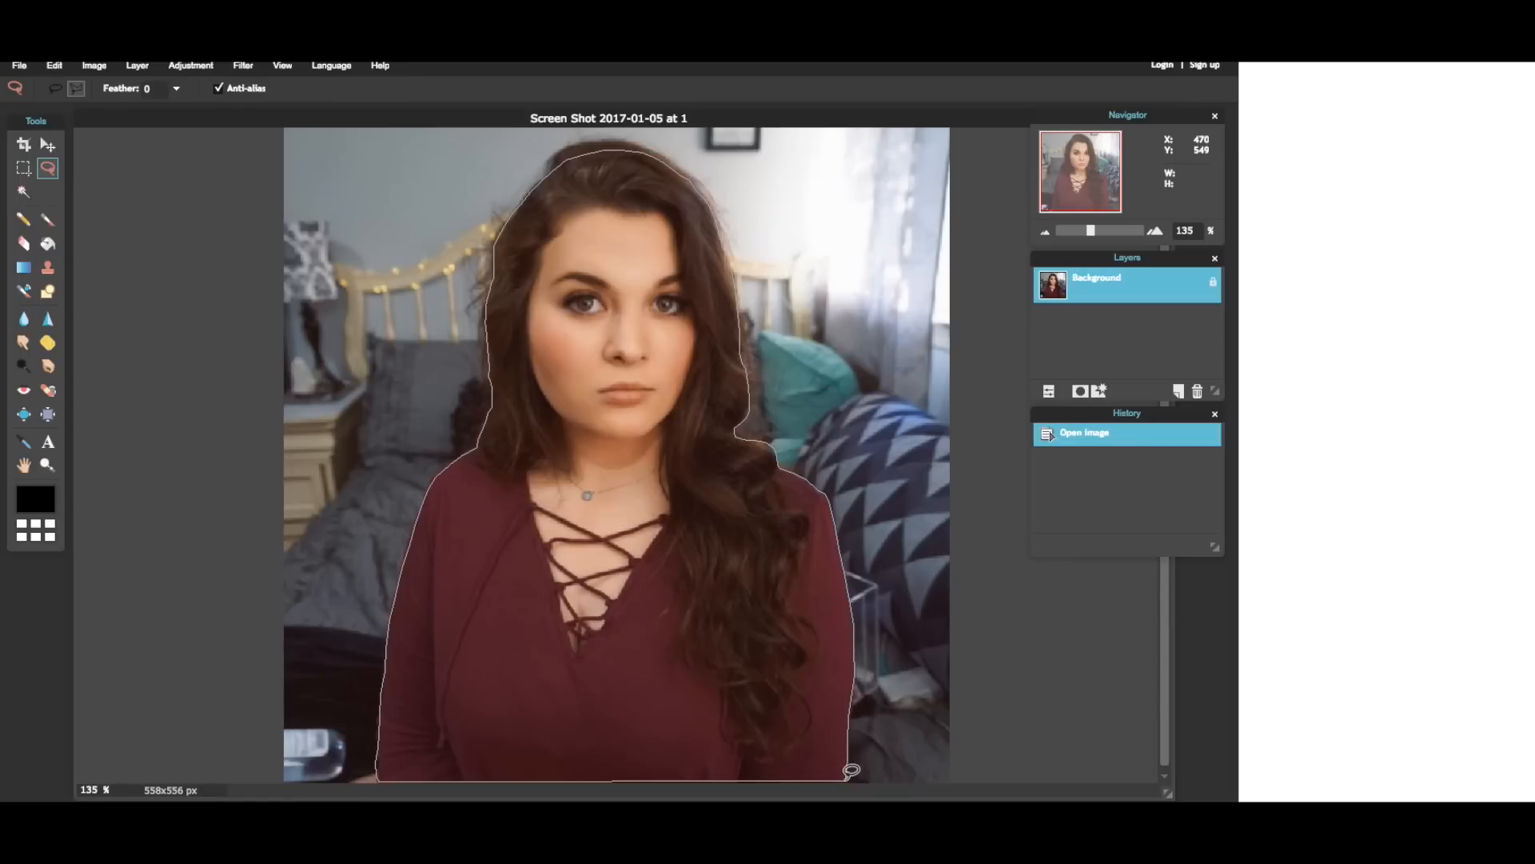
{"action": "left_click_drag", "start_coordinate": [851, 770], "coordinate": [852, 770]}
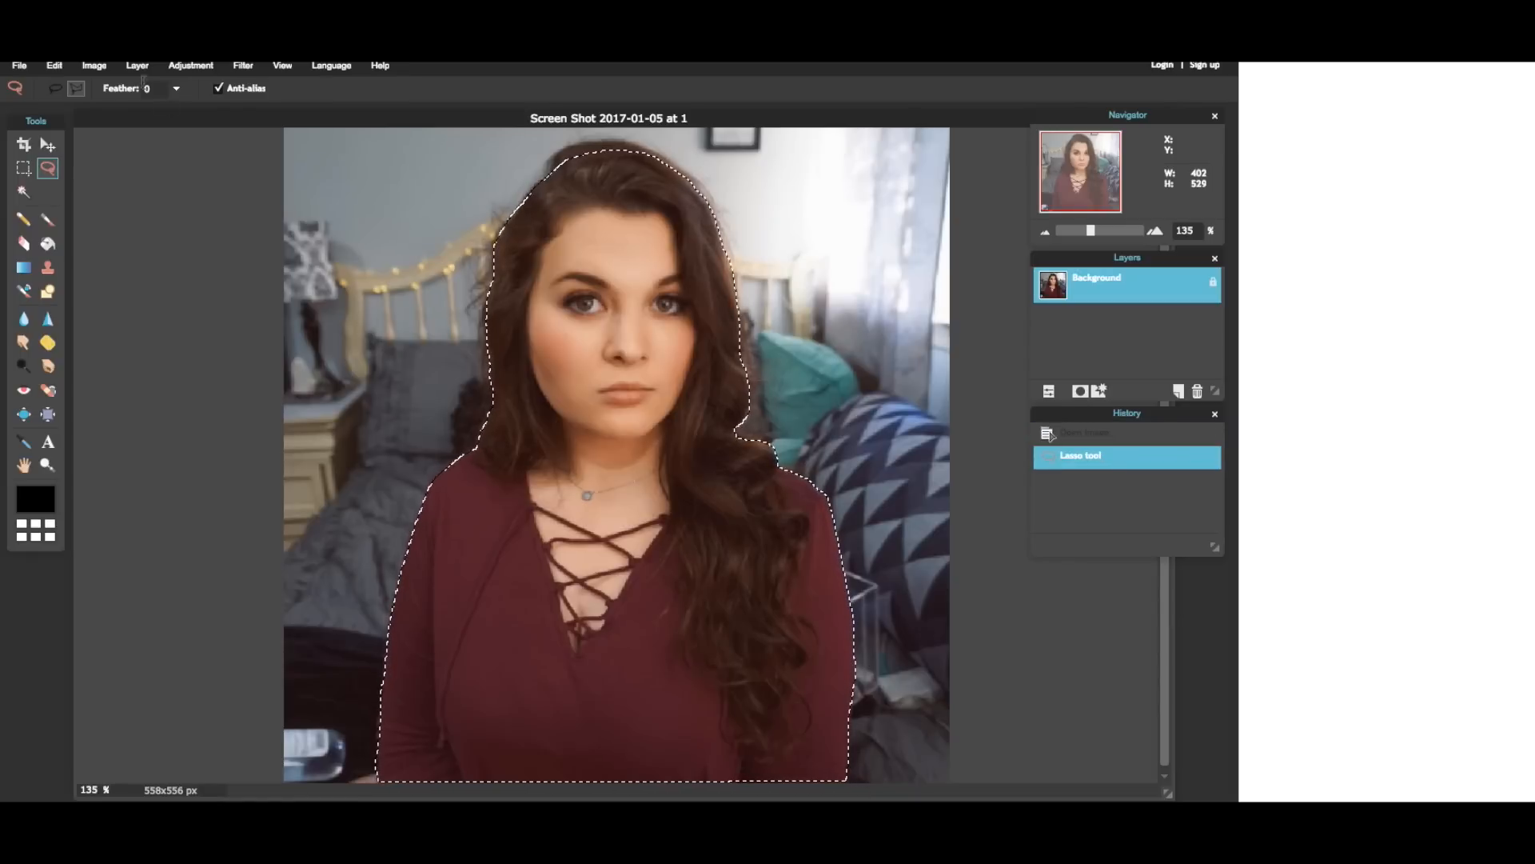
{"action": "left_click", "coordinate": [55, 66]}
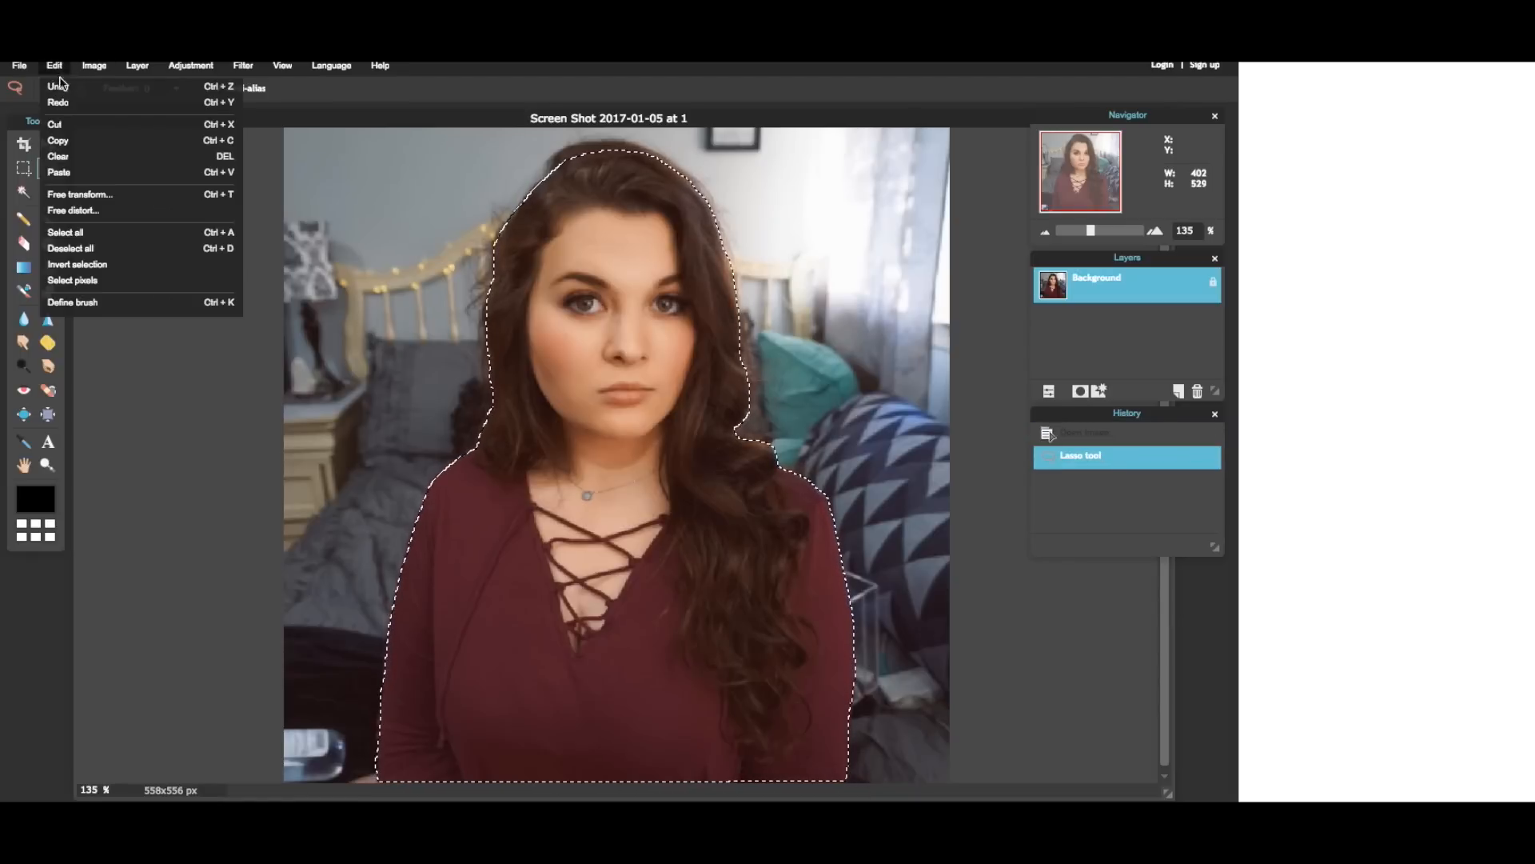
{"action": "left_click", "coordinate": [68, 126]}
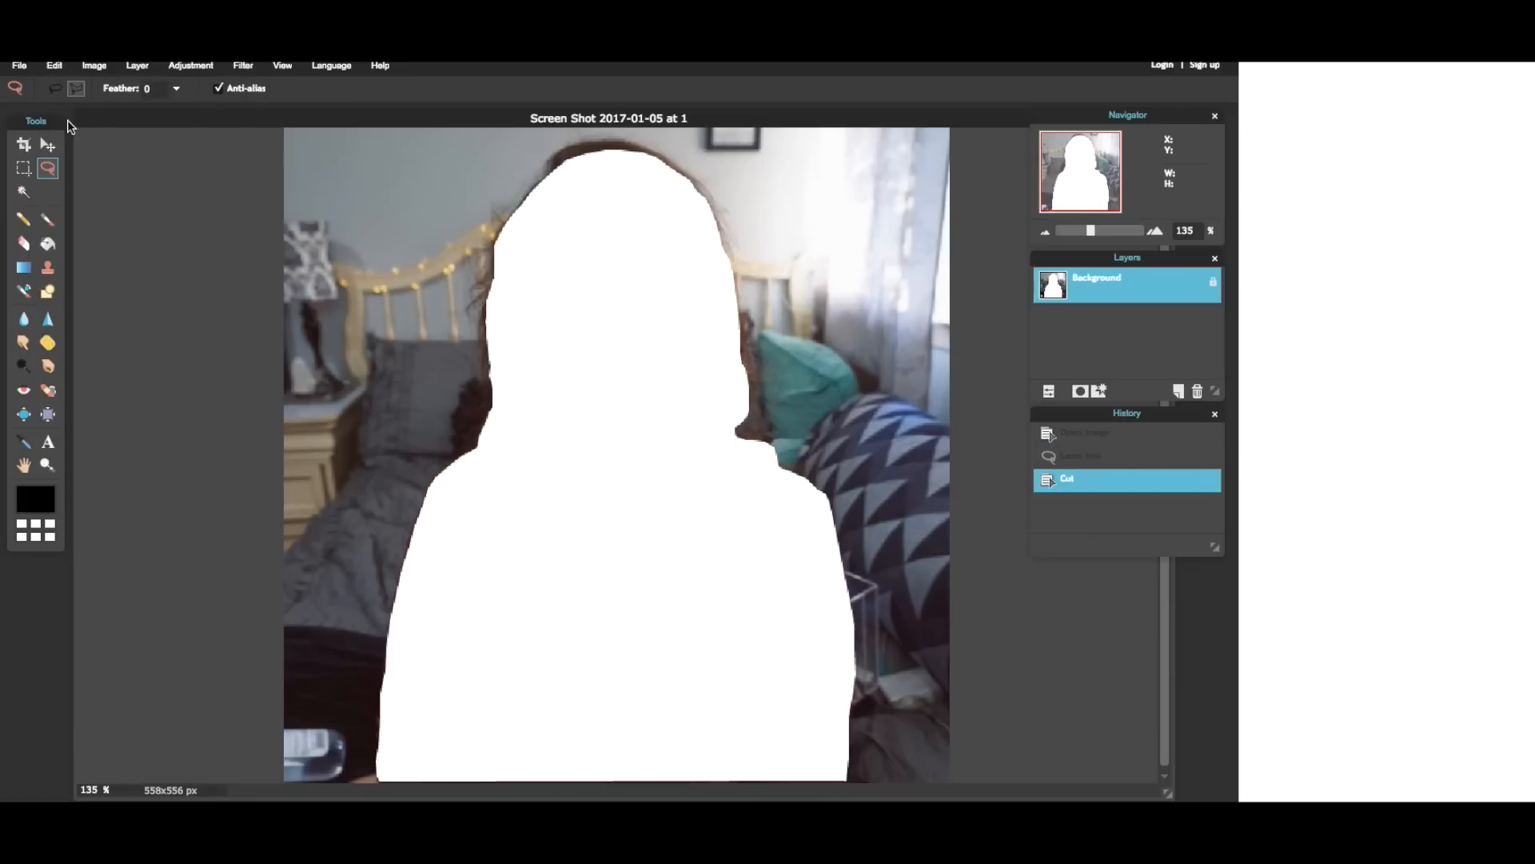
Step: Create a transparent 680 x 760 px image from the clipboard and move the cutout to the middle of its canvas
{"action": "left_click", "coordinate": [13, 67]}
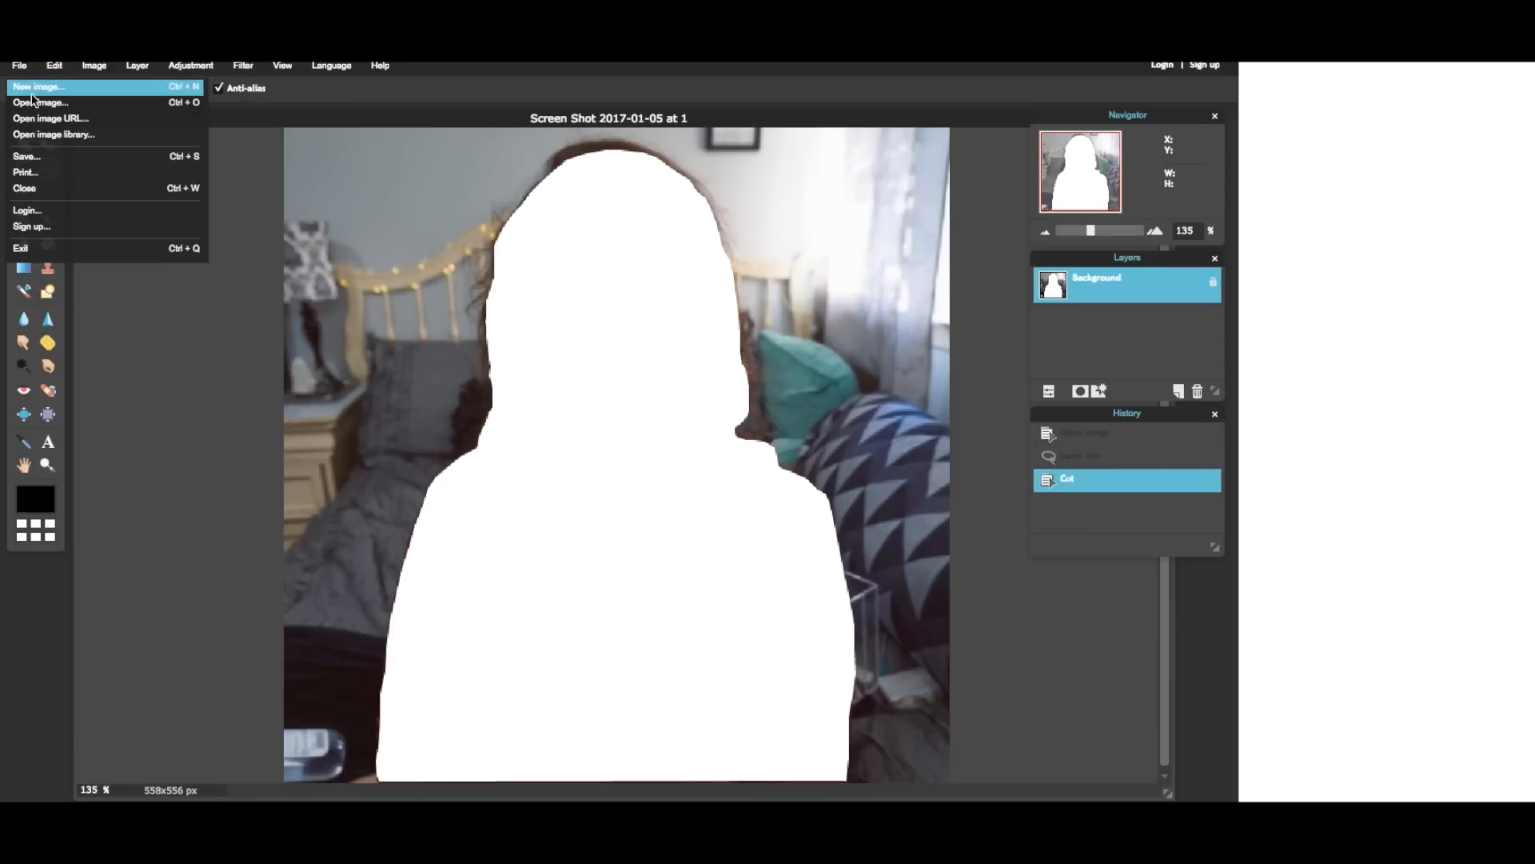
{"action": "left_click", "coordinate": [25, 87]}
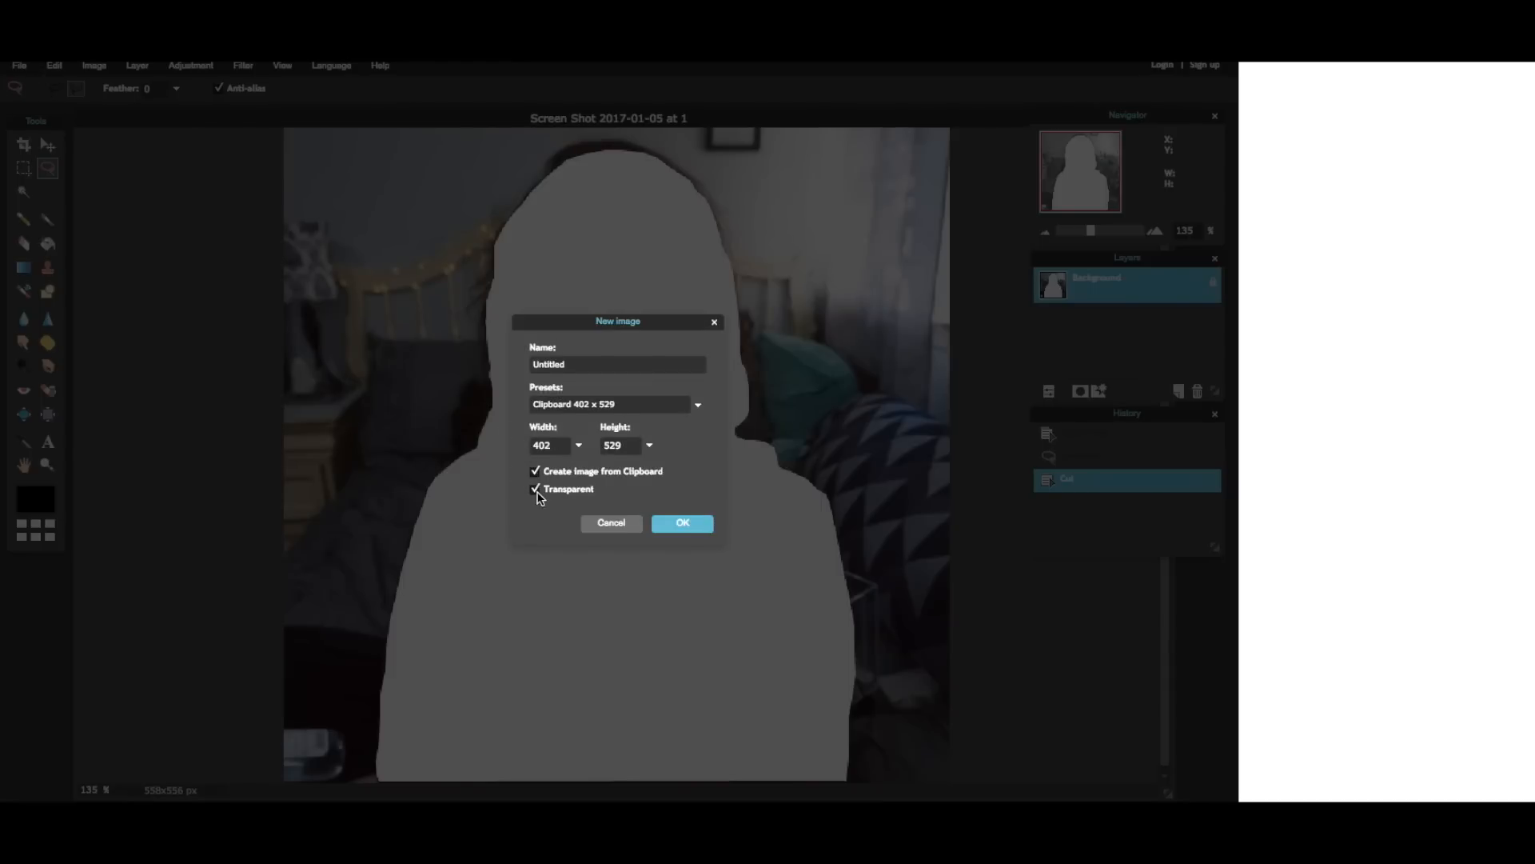
{"action": "left_click", "coordinate": [580, 447]}
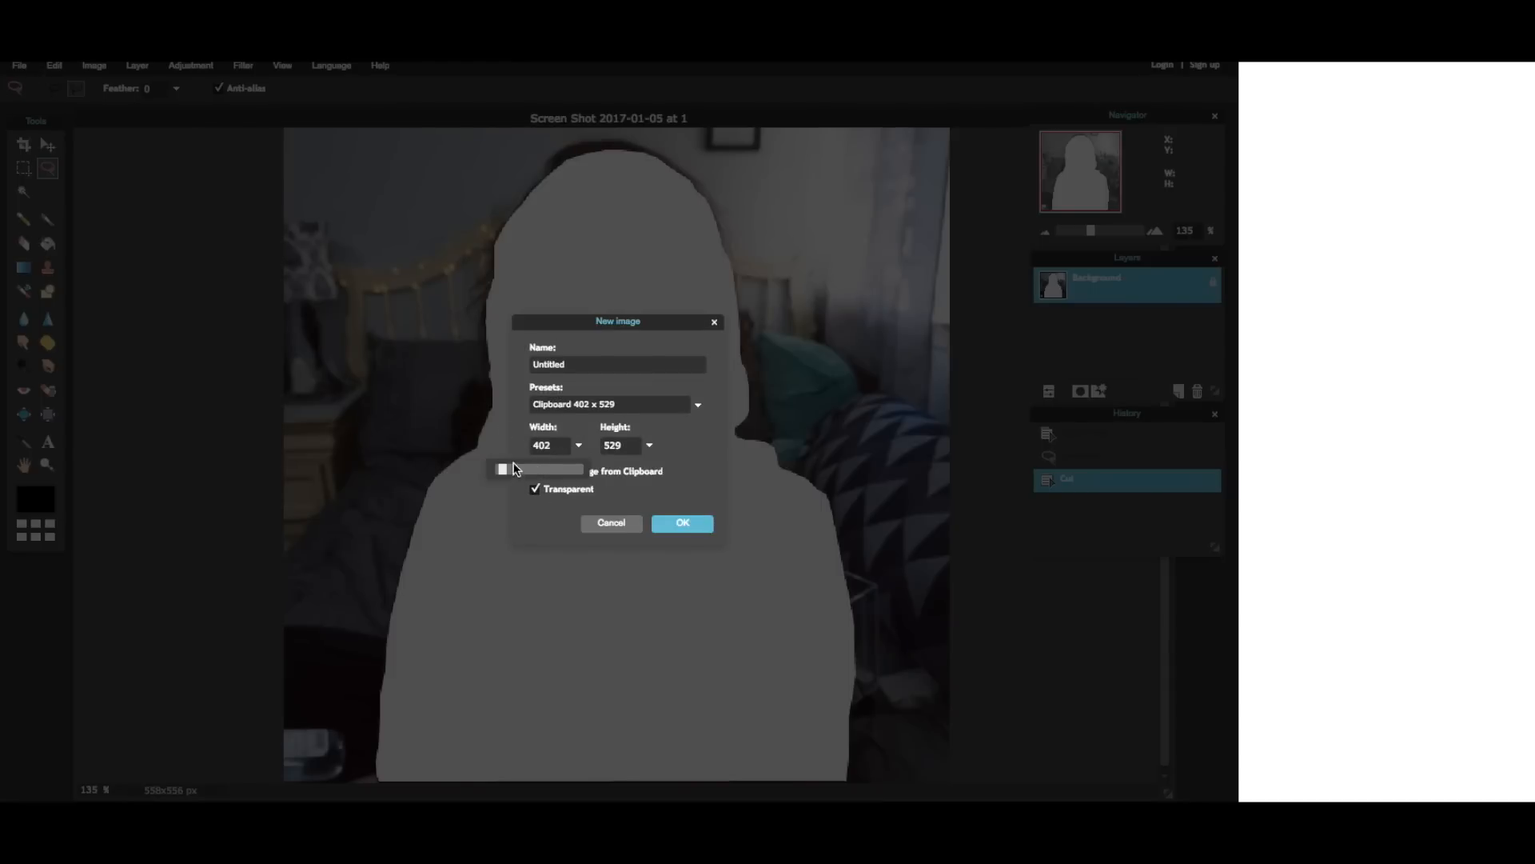
{"action": "left_click_drag", "start_coordinate": [503, 471], "coordinate": [588, 470]}
{"action": "left_click", "coordinate": [650, 445]}
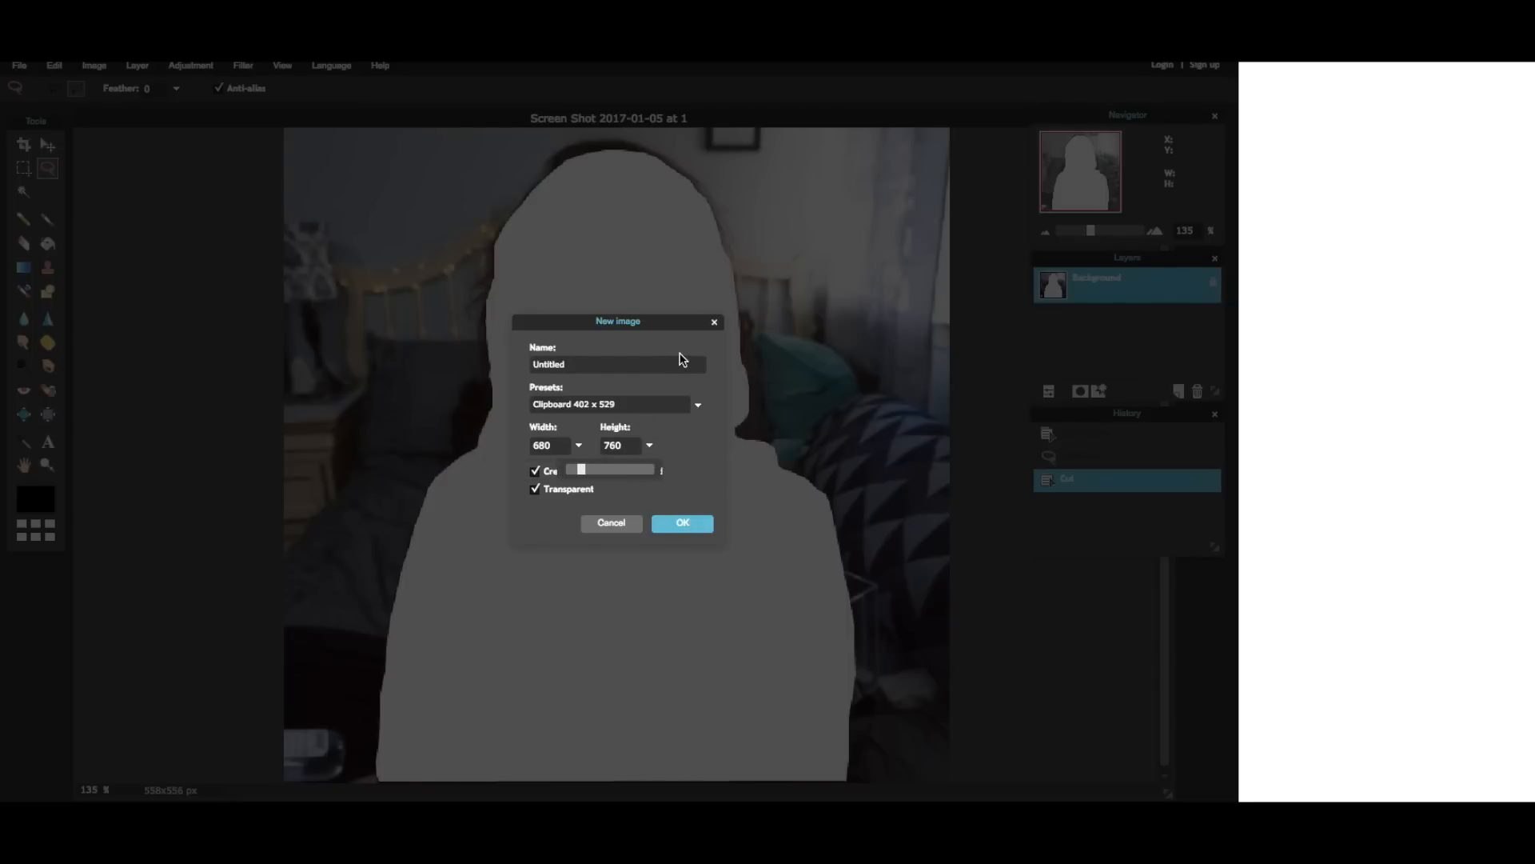
{"action": "left_click", "coordinate": [680, 524]}
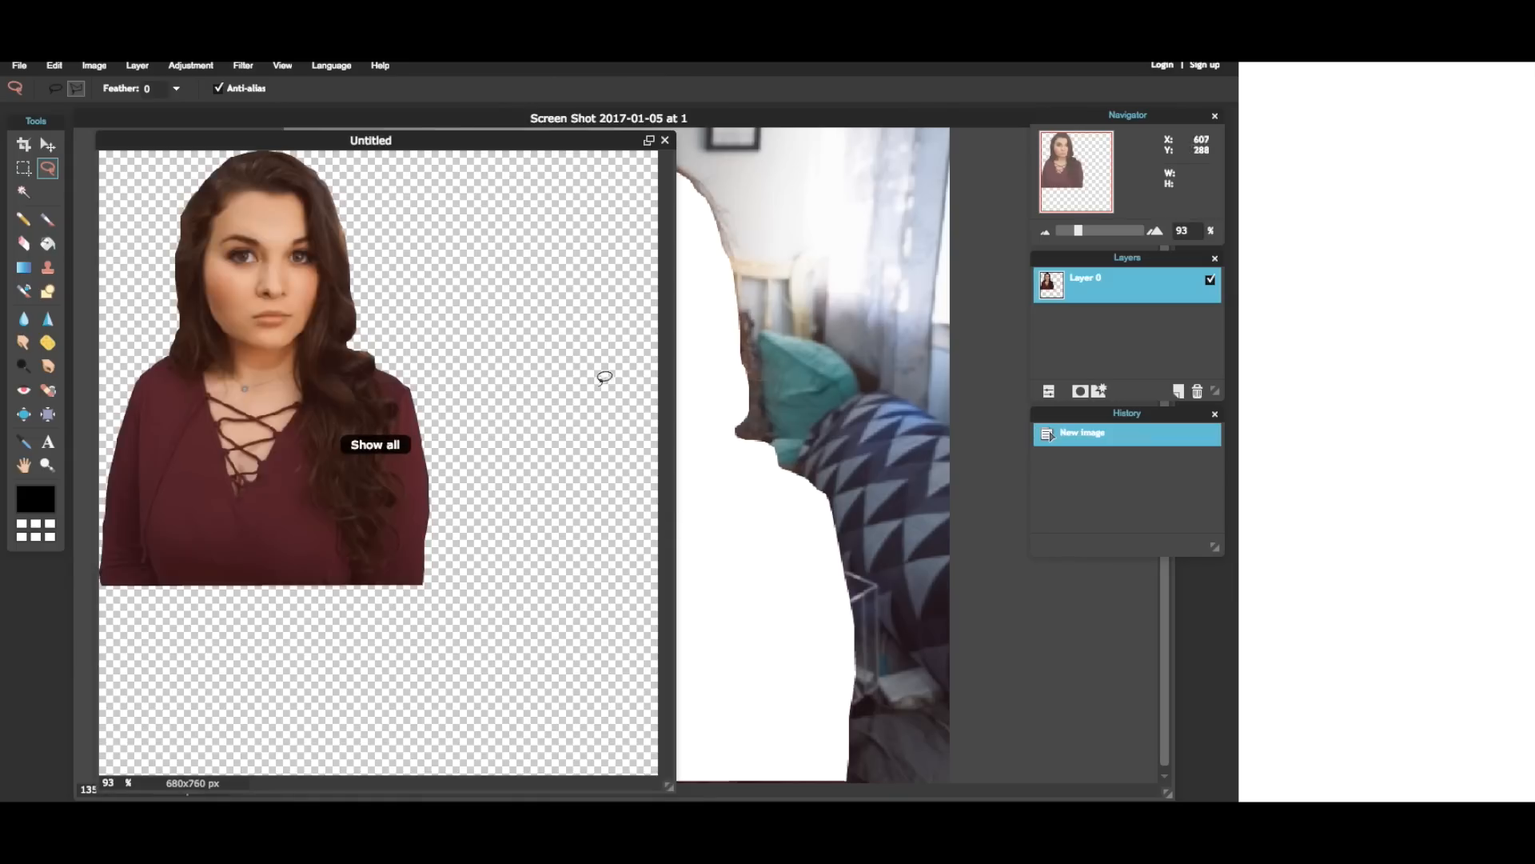
{"action": "left_click", "coordinate": [47, 144]}
{"action": "left_click_drag", "start_coordinate": [216, 253], "coordinate": [325, 318]}
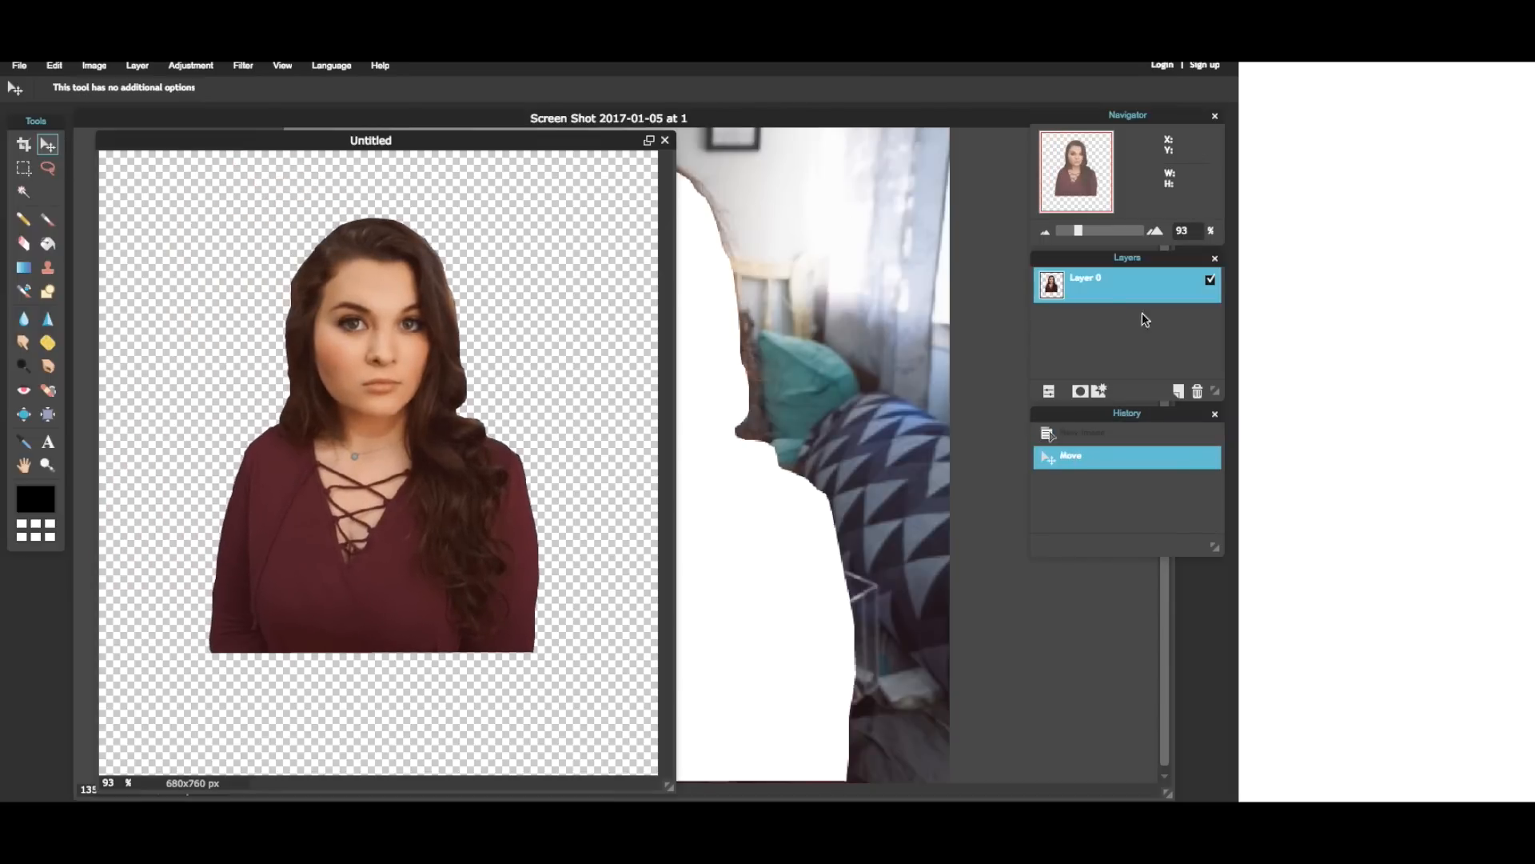
Step: Add a black outer glow with hardness 3 and size 23 around the cutout on Layer 0
{"action": "left_click", "coordinate": [1101, 390]}
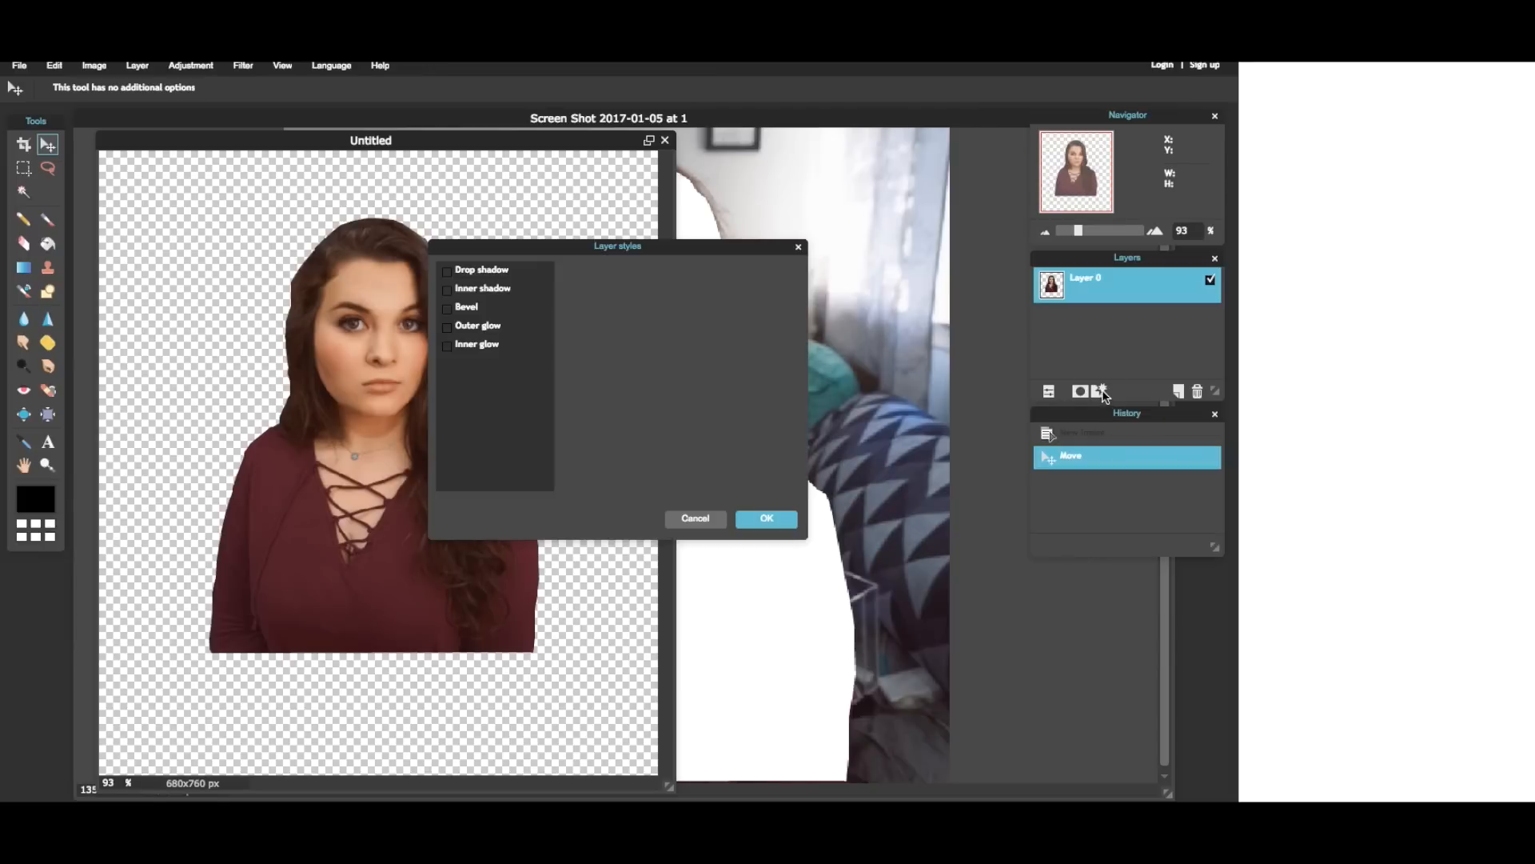
{"action": "left_click", "coordinate": [500, 327]}
{"action": "left_click", "coordinate": [671, 359]}
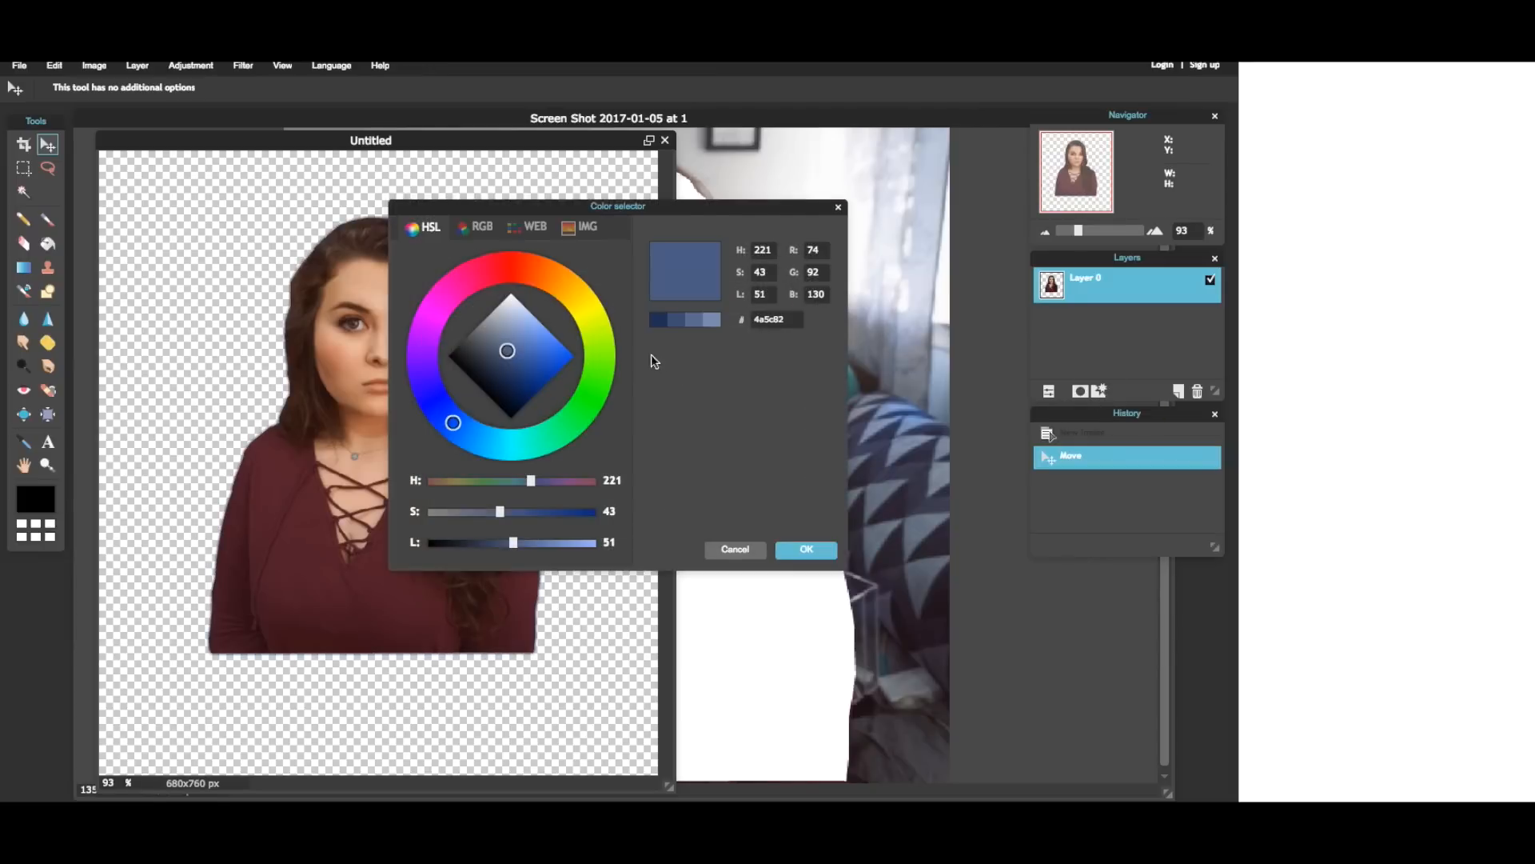
{"action": "left_click", "coordinate": [818, 549]}
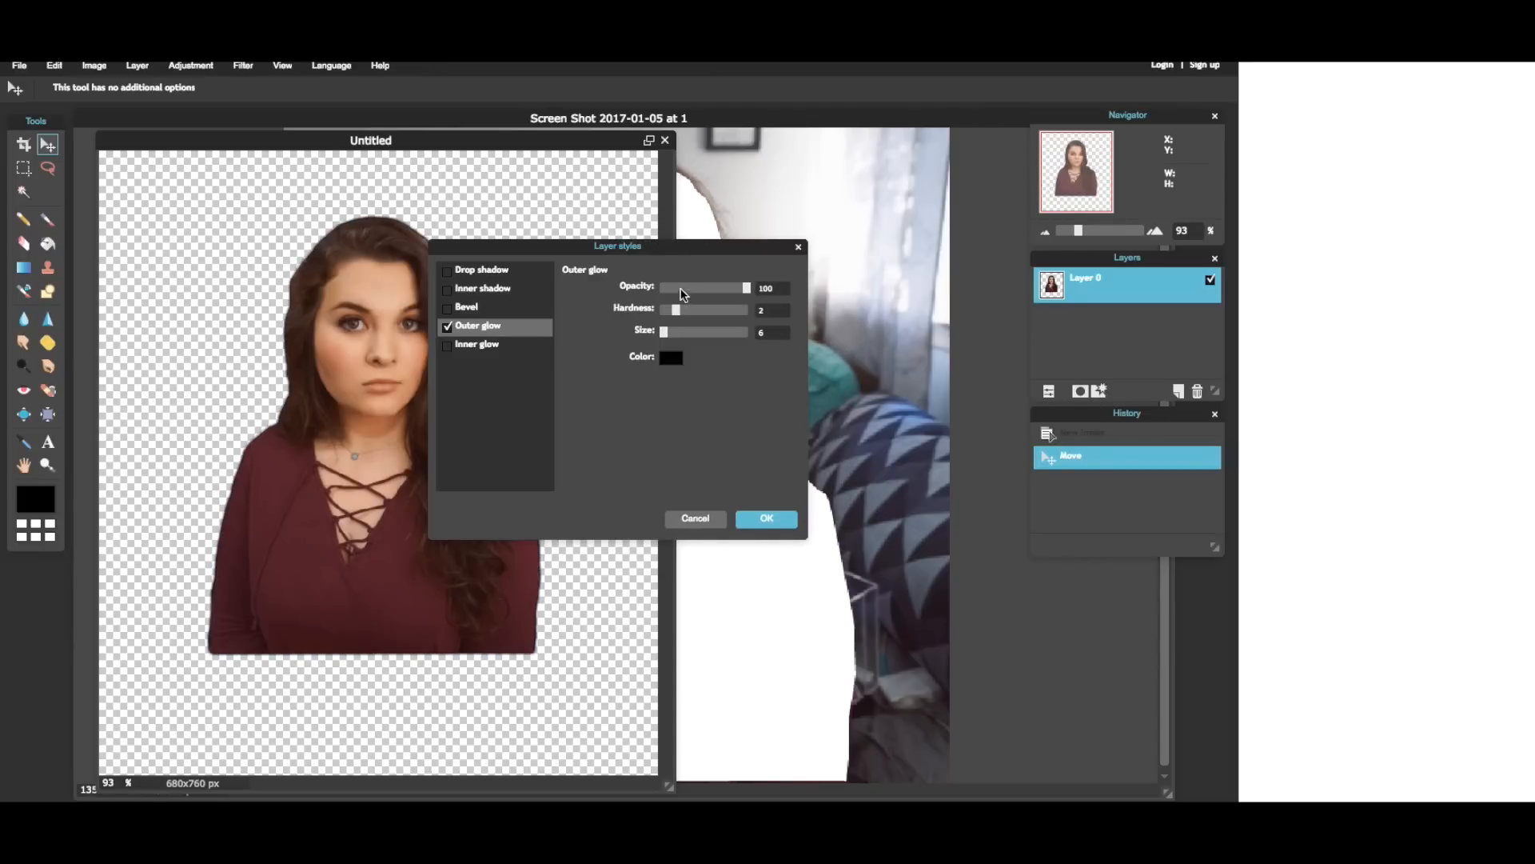
{"action": "left_click_drag", "start_coordinate": [741, 247], "coordinate": [878, 247]}
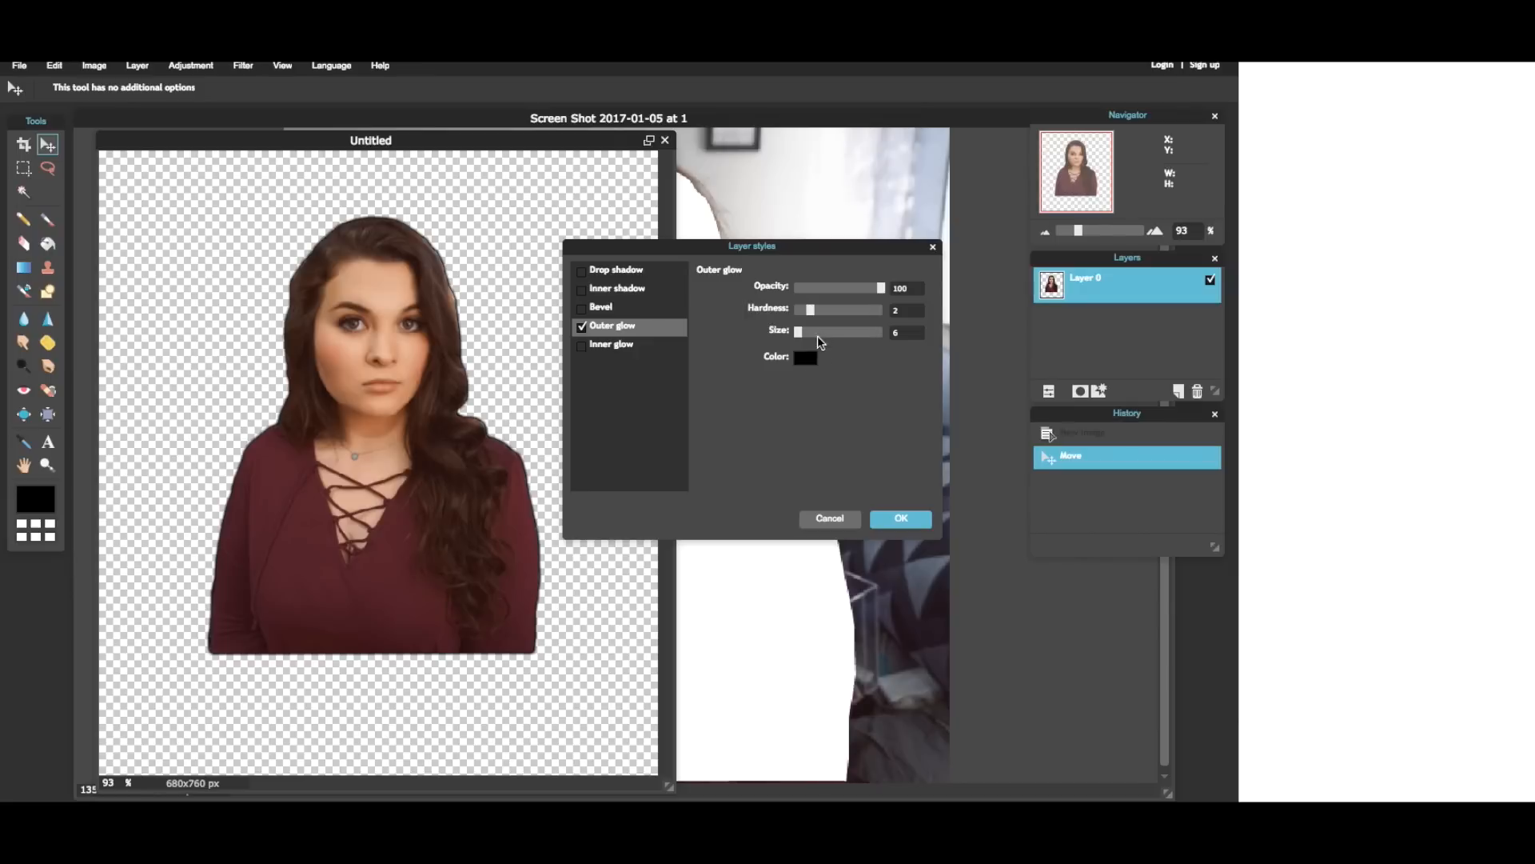
{"action": "left_click", "coordinate": [800, 333]}
{"action": "mouse_move", "coordinate": [810, 334]}
{"action": "left_mouse_down"}
{"action": "mouse_move", "coordinate": [788, 336]}
{"action": "mouse_move", "coordinate": [966, 329]}
{"action": "mouse_move", "coordinate": [761, 333]}
{"action": "mouse_move", "coordinate": [916, 313]}
{"action": "mouse_move", "coordinate": [803, 316]}
{"action": "mouse_move", "coordinate": [826, 343]}
{"action": "mouse_move", "coordinate": [802, 346]}
{"action": "mouse_move", "coordinate": [823, 314]}
{"action": "mouse_move", "coordinate": [856, 316]}
{"action": "mouse_move", "coordinate": [817, 321]}
{"action": "left_mouse_up"}
{"action": "left_click", "coordinate": [811, 310]}
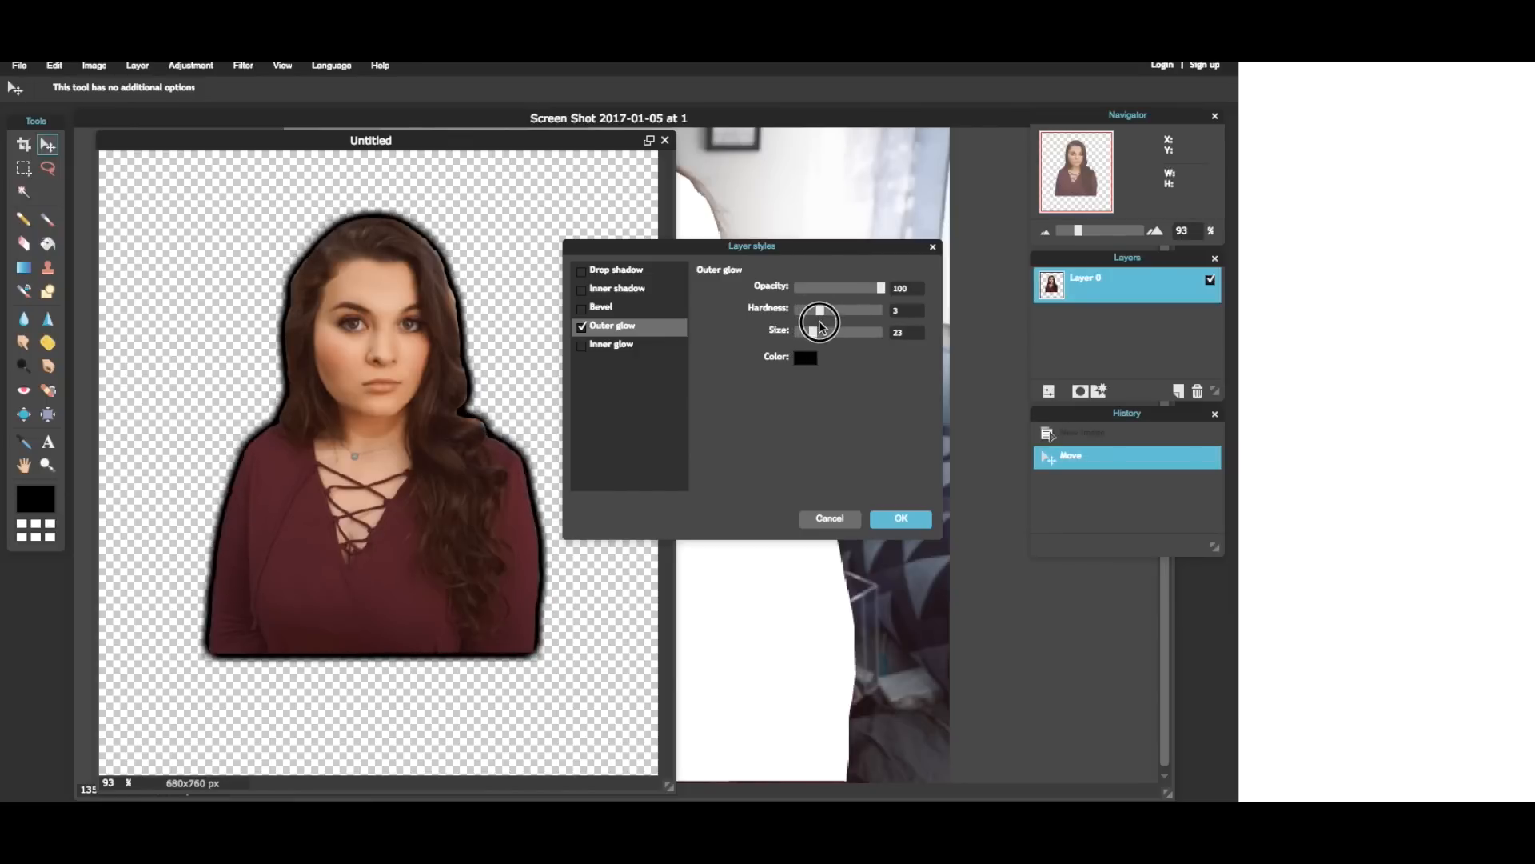
{"action": "left_click", "coordinate": [900, 516]}
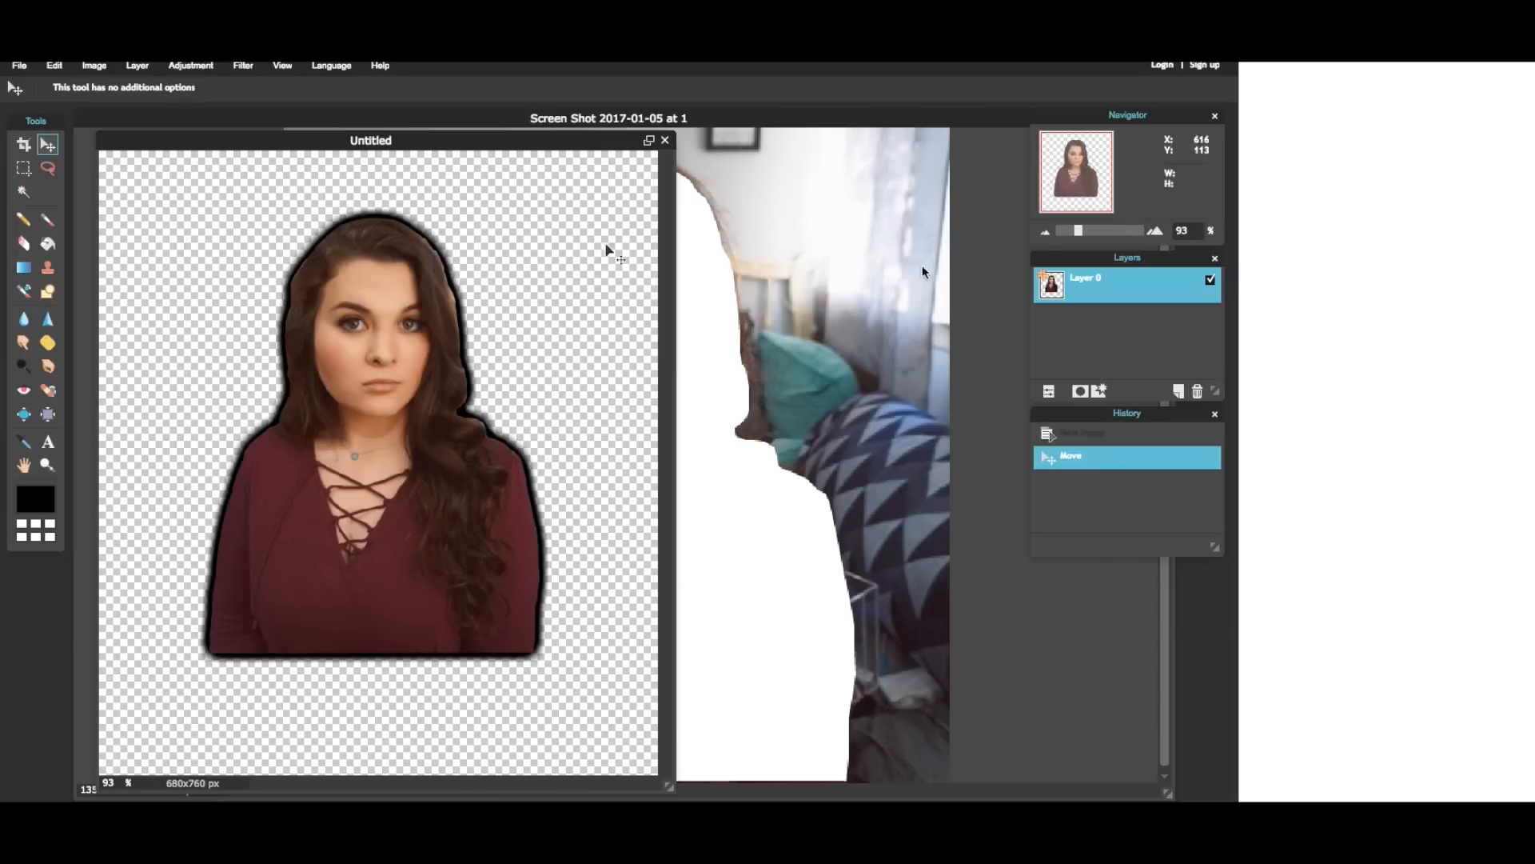
Step: Blur the outline along the cutout's right-hand shoulder and arm with the Blur tool, brush size 50 and strength 100
{"action": "left_click", "coordinate": [1183, 231]}
{"action": "left_click", "coordinate": [1157, 231]}
{"action": "type", "text": "100"}
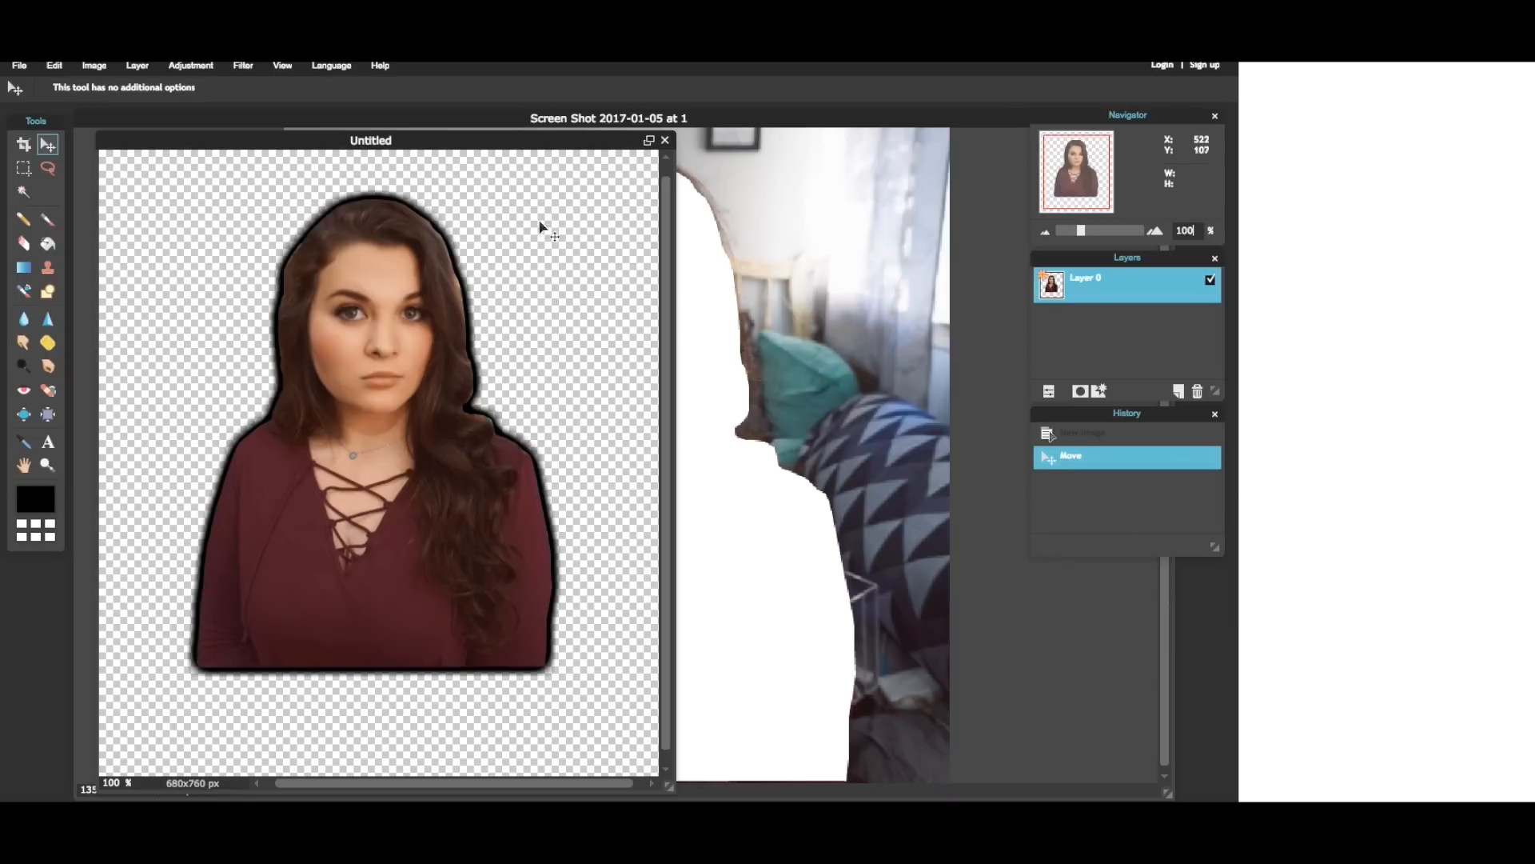
{"action": "scroll", "coordinate": [517, 314], "scroll_direction": "up", "scroll_amount": 2}
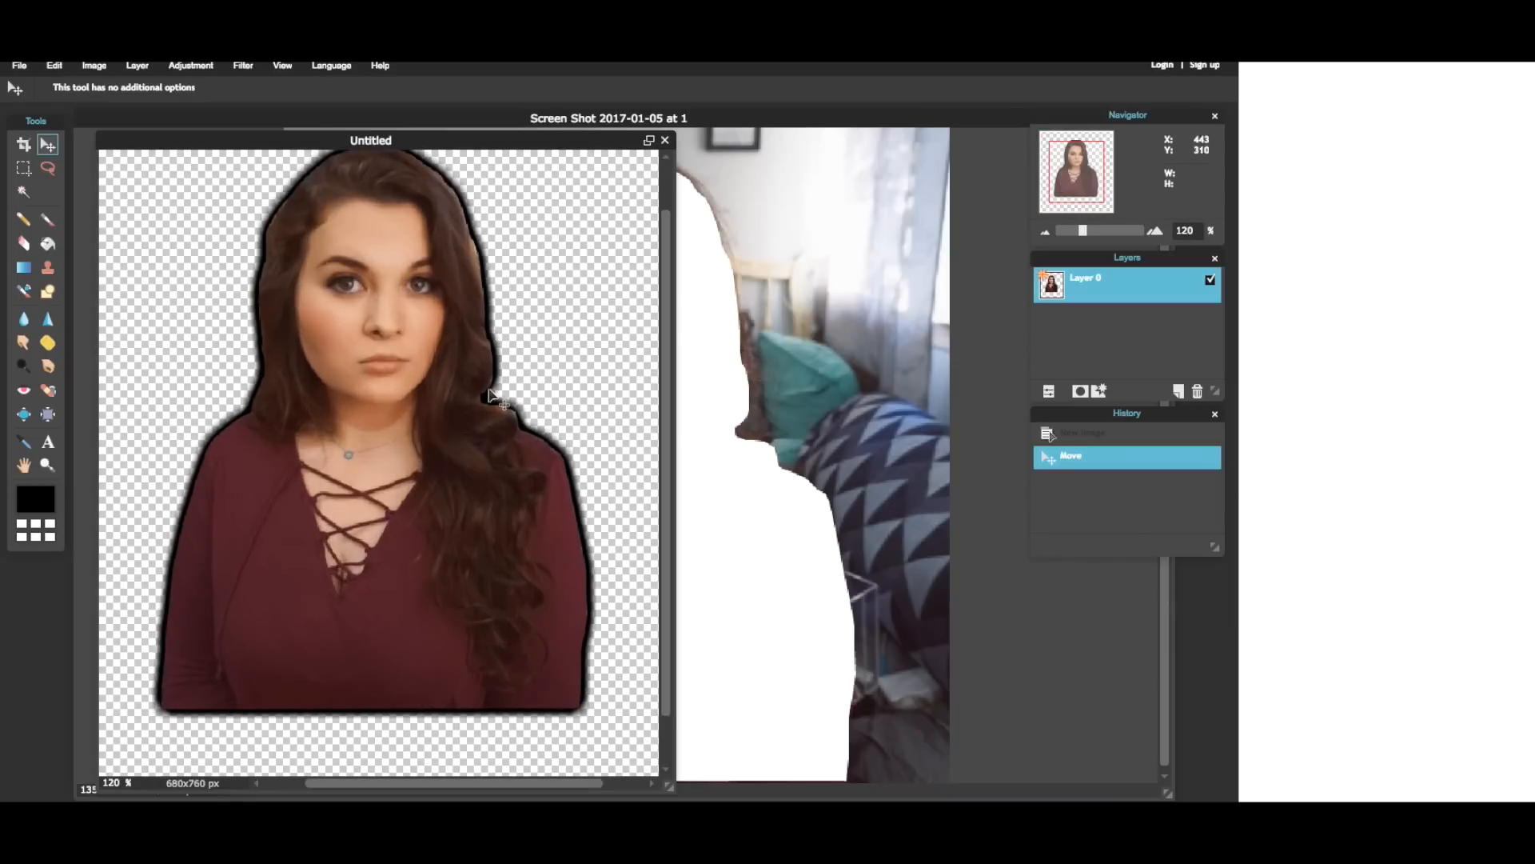
{"action": "scroll", "coordinate": [531, 440], "scroll_direction": "up", "scroll_amount": 5}
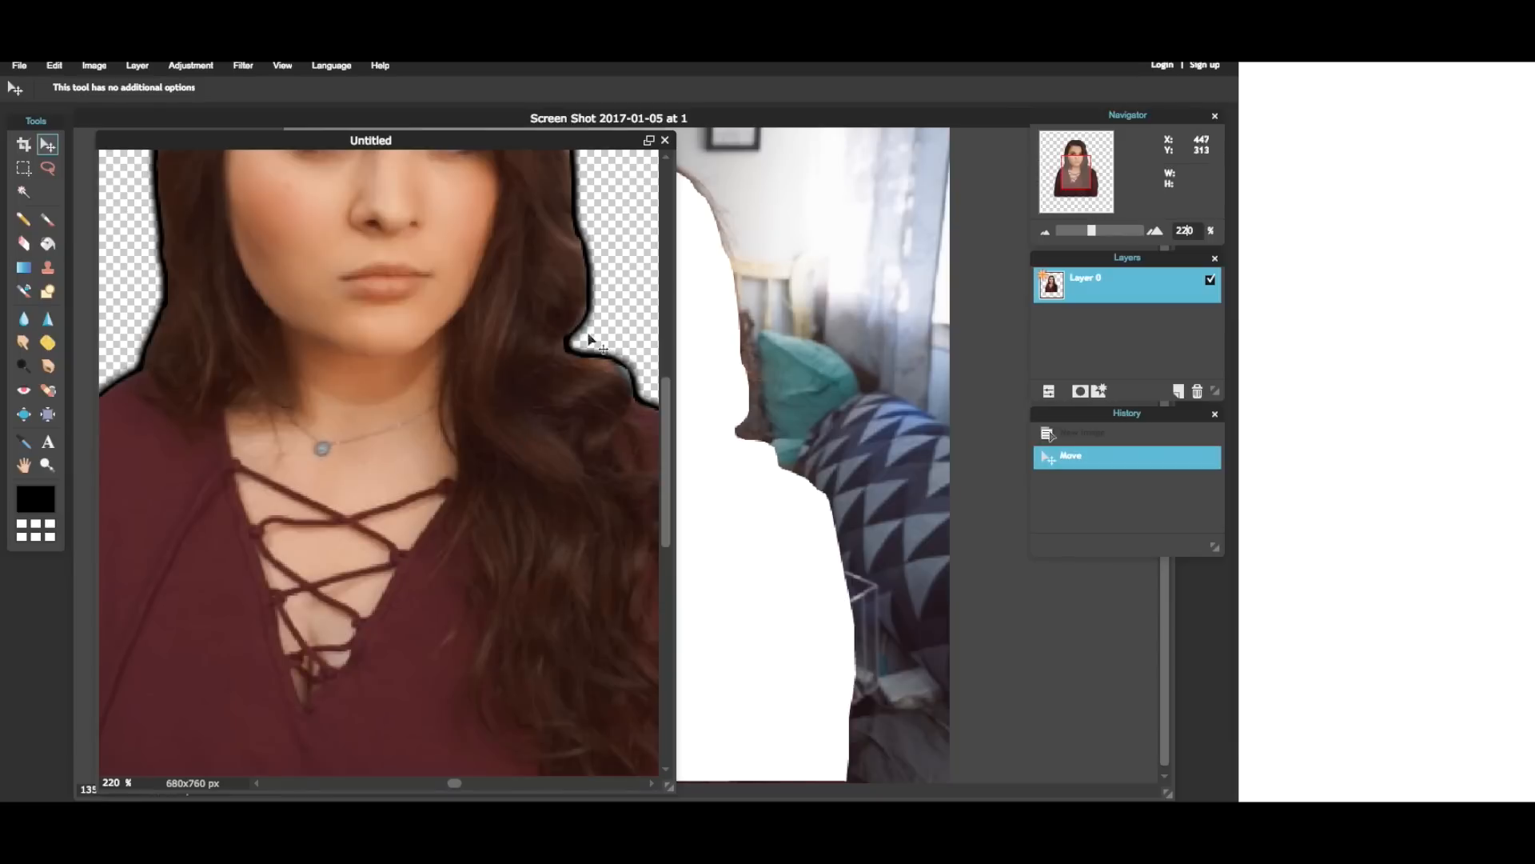
{"action": "scroll", "coordinate": [549, 344], "scroll_direction": "down", "scroll_amount": 3}
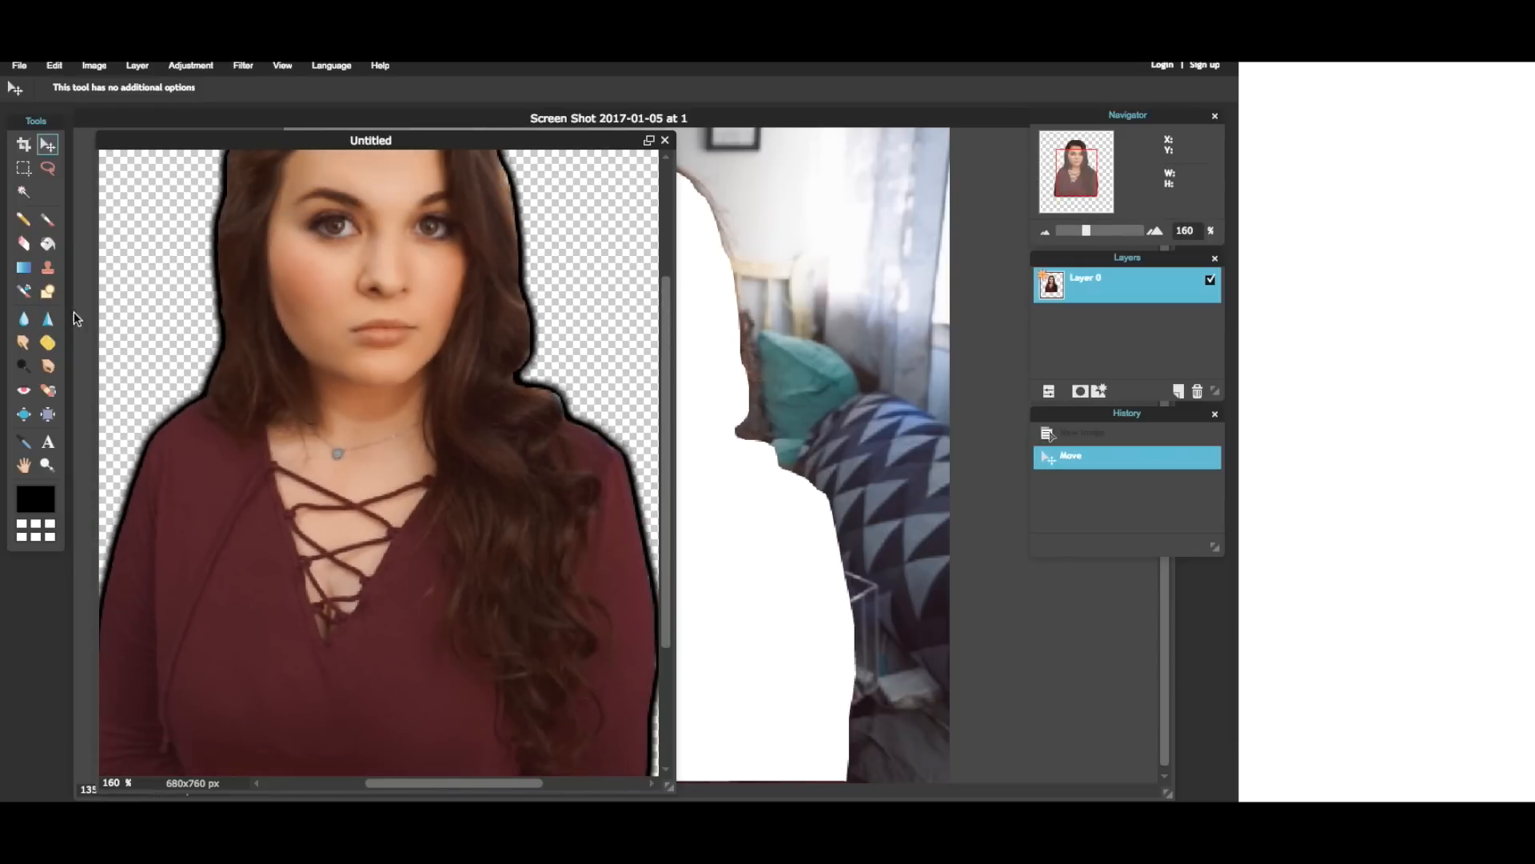
{"action": "left_click", "coordinate": [23, 319]}
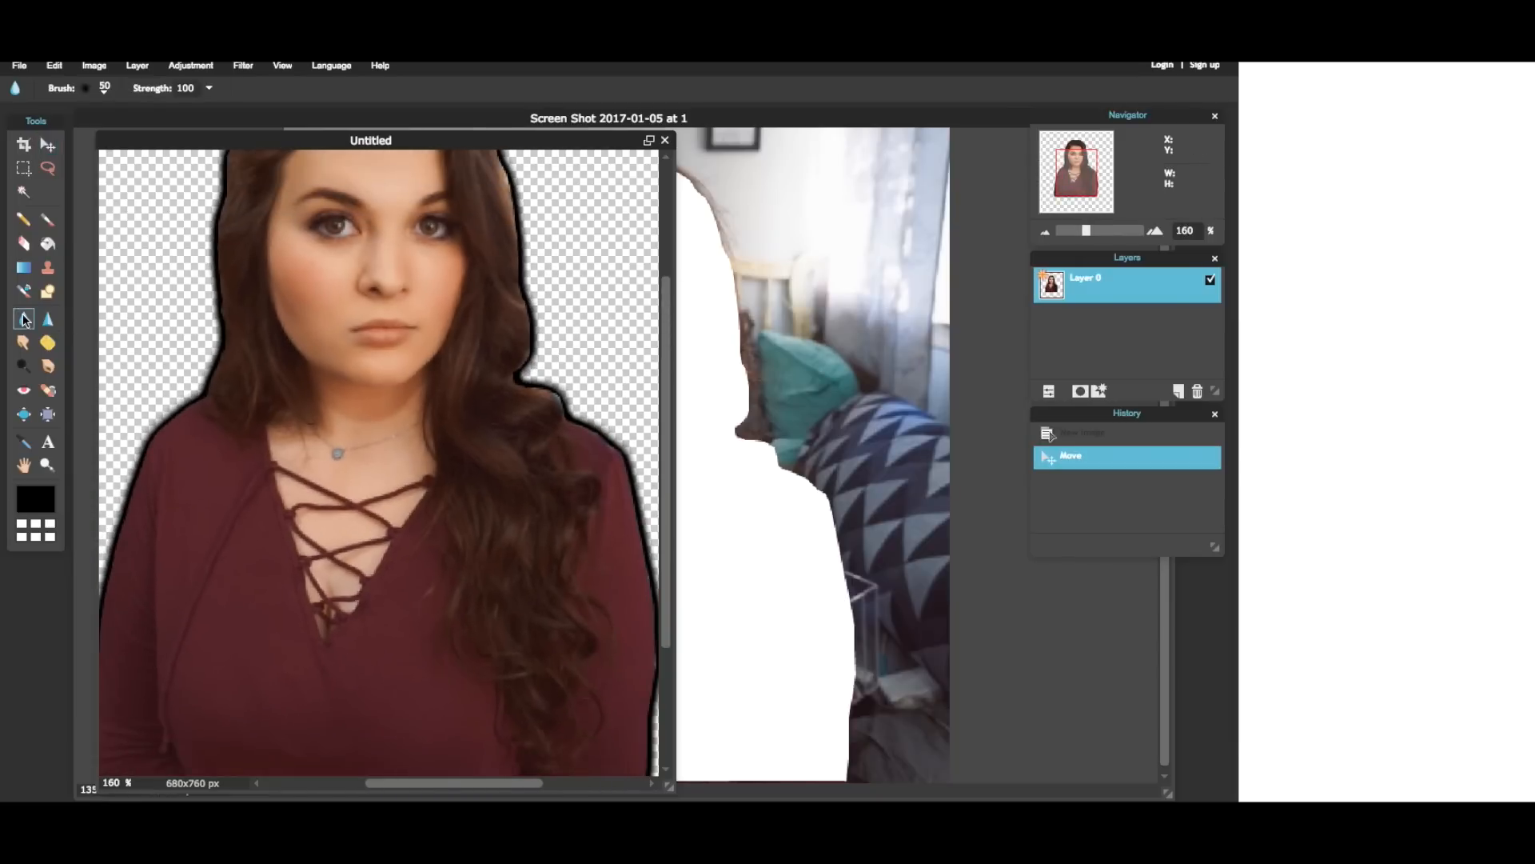
{"action": "left_click", "coordinate": [507, 380]}
{"action": "left_click", "coordinate": [525, 389]}
{"action": "left_click", "coordinate": [534, 388]}
{"action": "left_click", "coordinate": [547, 391]}
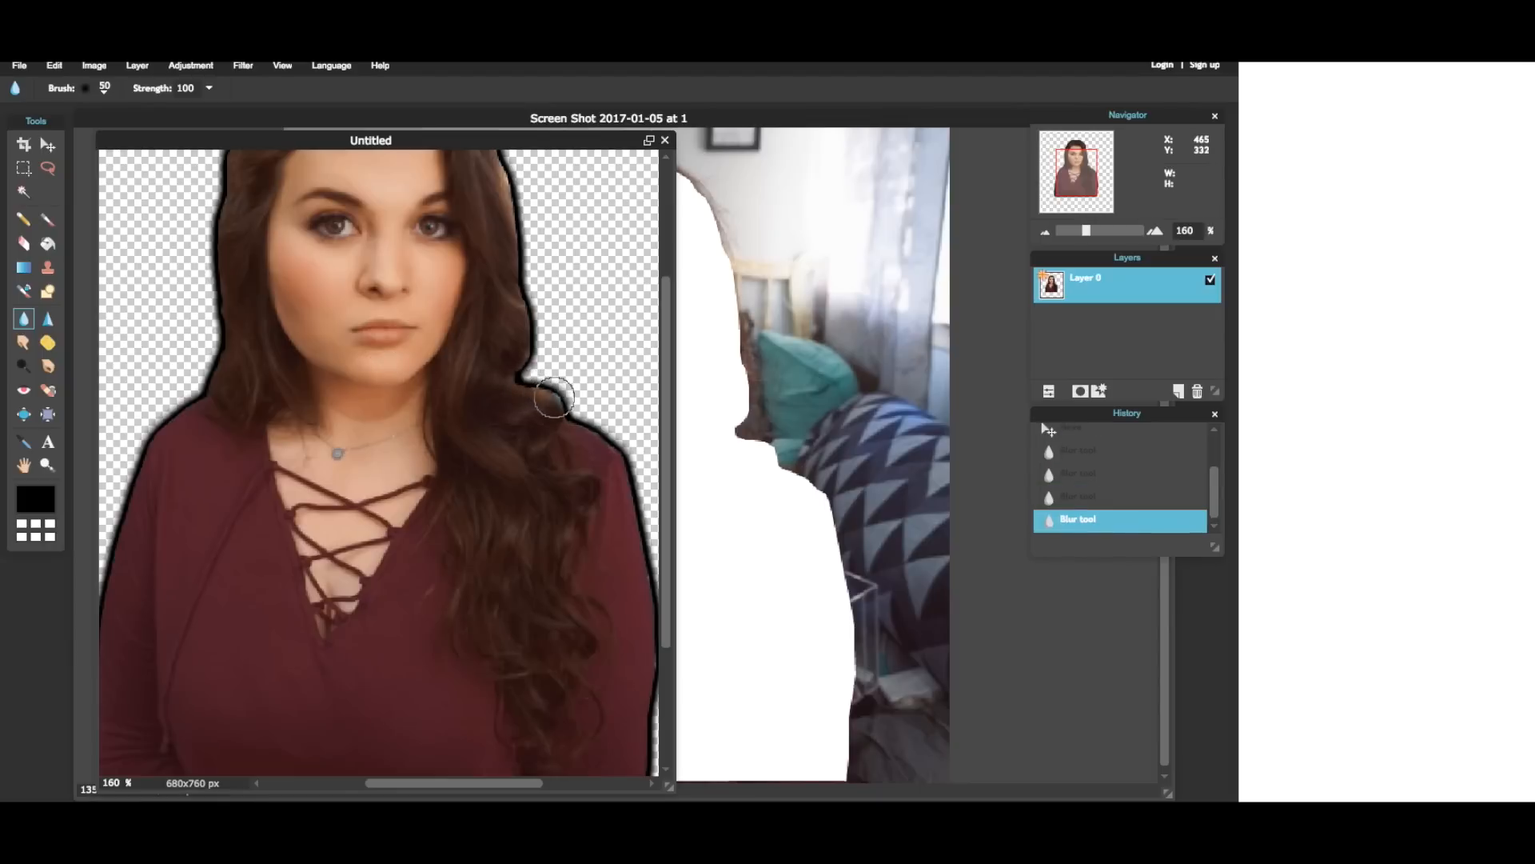
{"action": "left_click", "coordinate": [559, 405]}
{"action": "left_click", "coordinate": [562, 407]}
{"action": "left_click", "coordinate": [568, 417]}
{"action": "left_click", "coordinate": [582, 428]}
{"action": "left_click", "coordinate": [593, 433]}
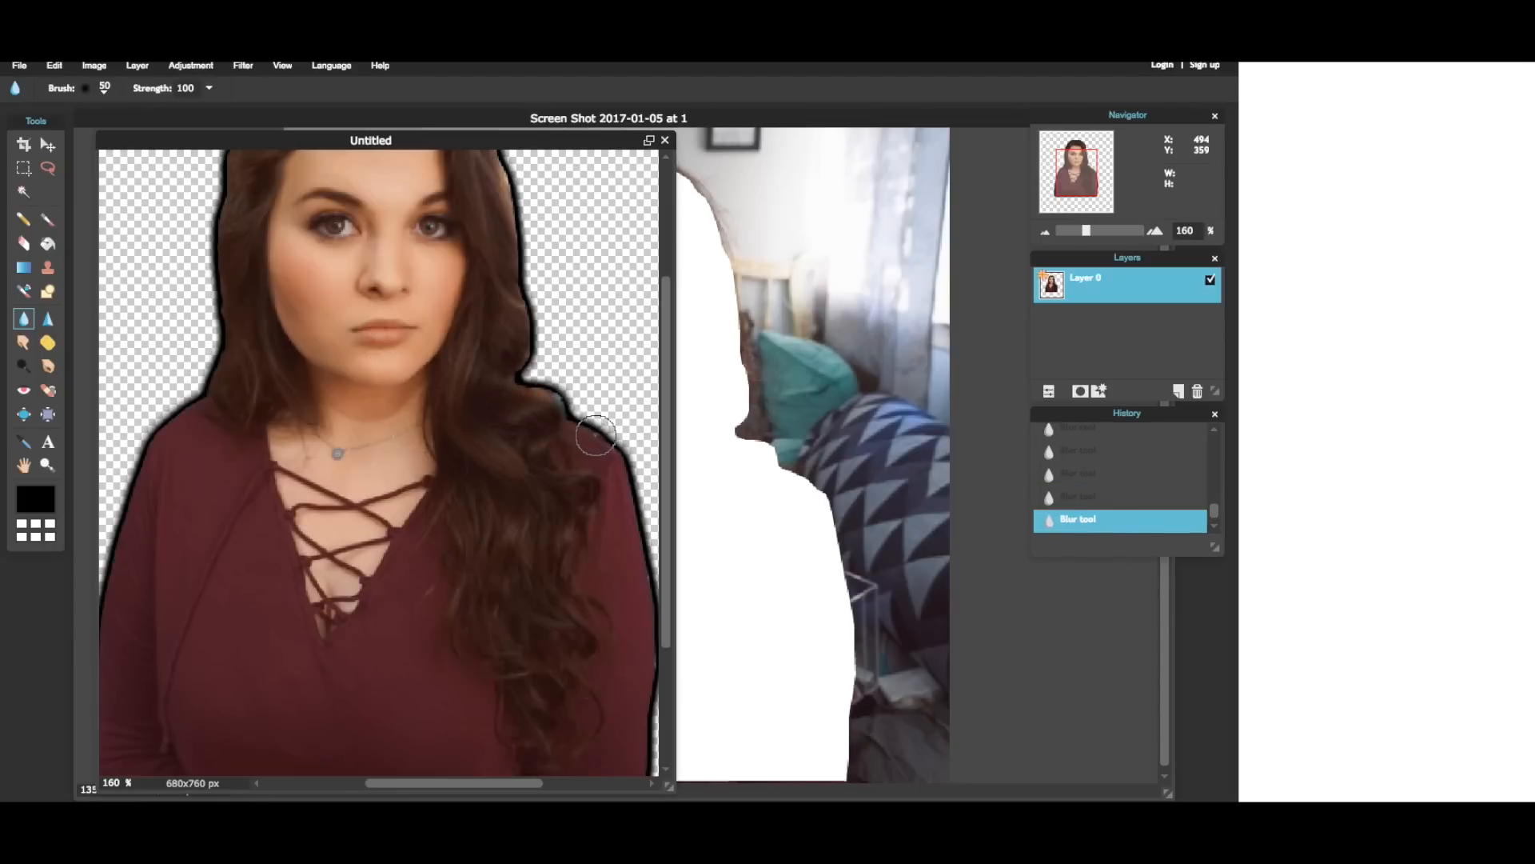
{"action": "left_click", "coordinate": [605, 440]}
{"action": "left_click", "coordinate": [615, 447]}
{"action": "left_click", "coordinate": [627, 471]}
{"action": "left_click", "coordinate": [629, 485]}
{"action": "left_click", "coordinate": [637, 512]}
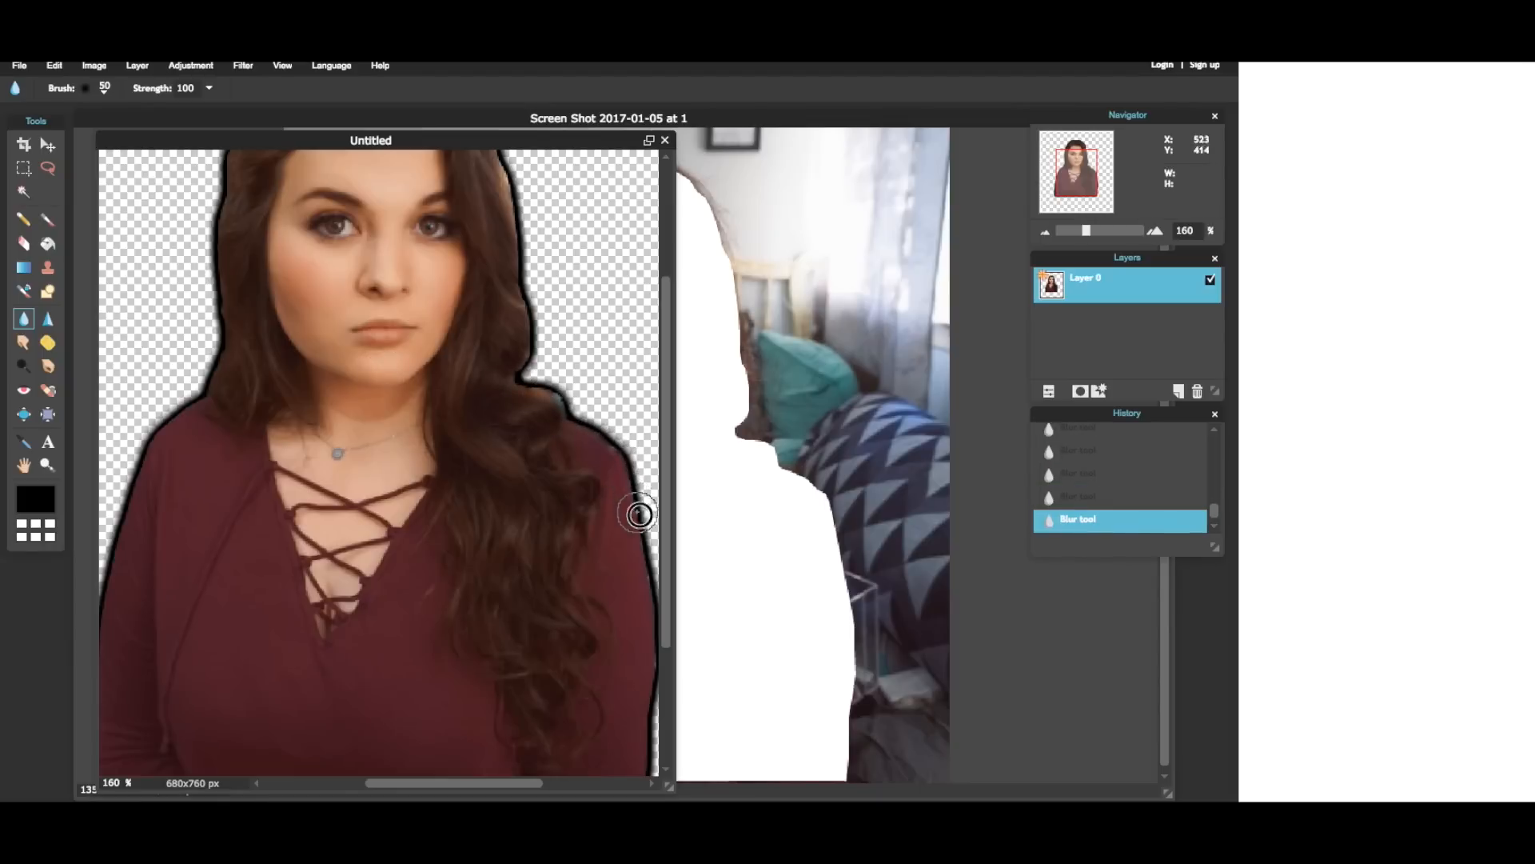
{"action": "left_click", "coordinate": [642, 530]}
{"action": "left_click", "coordinate": [647, 549]}
{"action": "left_click", "coordinate": [648, 579]}
{"action": "left_click", "coordinate": [653, 609]}
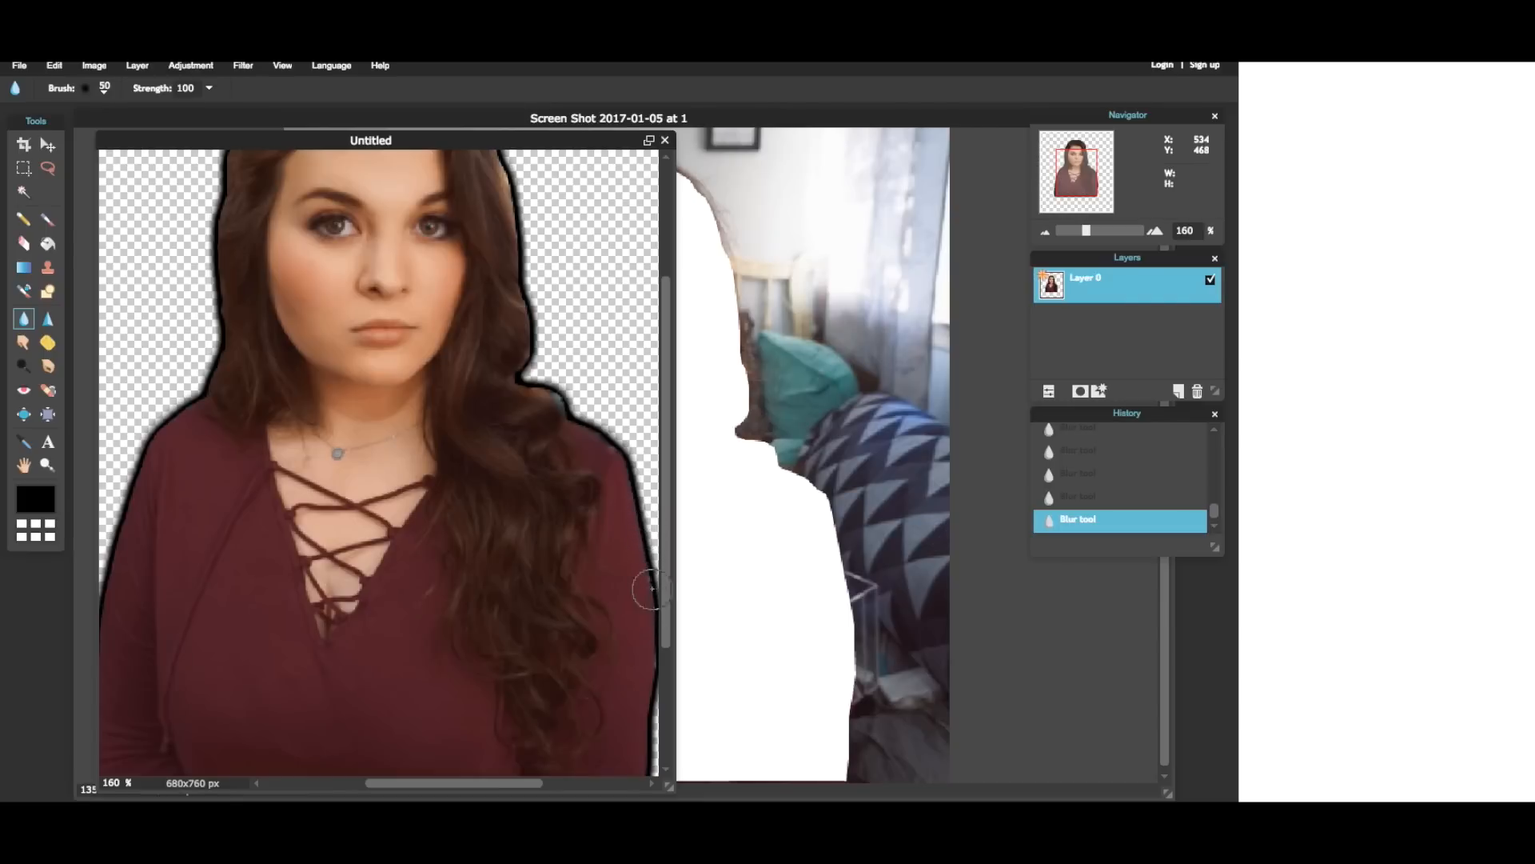
Step: Blur the outer edge of the hair on the cutout's right-hand side, from the shoulder up beside the face
{"action": "left_click", "coordinate": [521, 378]}
{"action": "left_click", "coordinate": [524, 371]}
{"action": "left_click", "coordinate": [529, 359]}
{"action": "left_click", "coordinate": [534, 346]}
{"action": "left_click", "coordinate": [532, 335]}
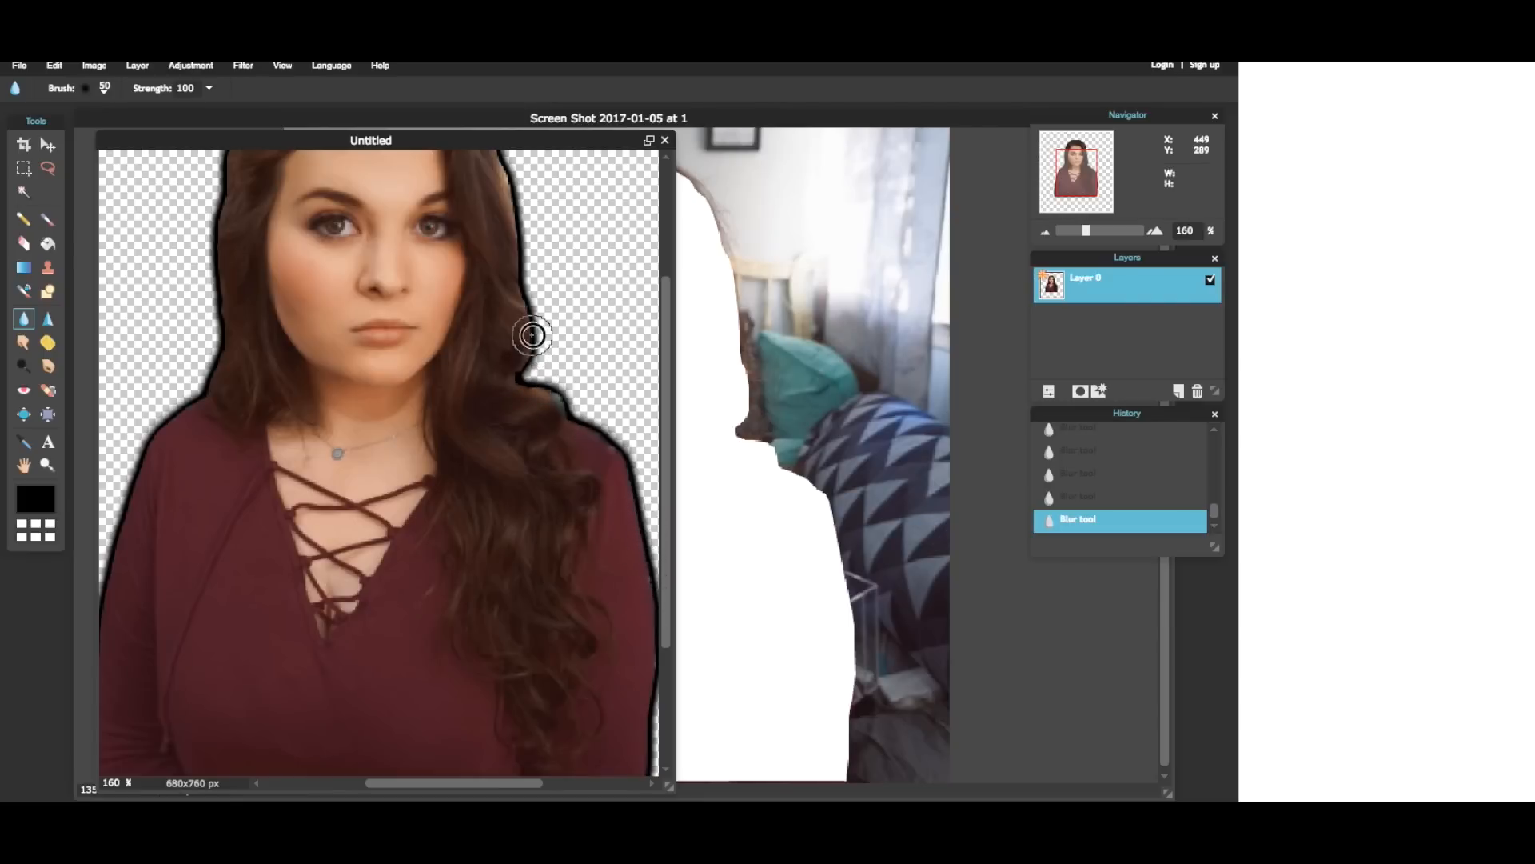
{"action": "left_click", "coordinate": [522, 308]}
{"action": "left_click", "coordinate": [518, 274]}
{"action": "left_click", "coordinate": [514, 249]}
{"action": "left_click", "coordinate": [512, 228]}
{"action": "left_click", "coordinate": [506, 200]}
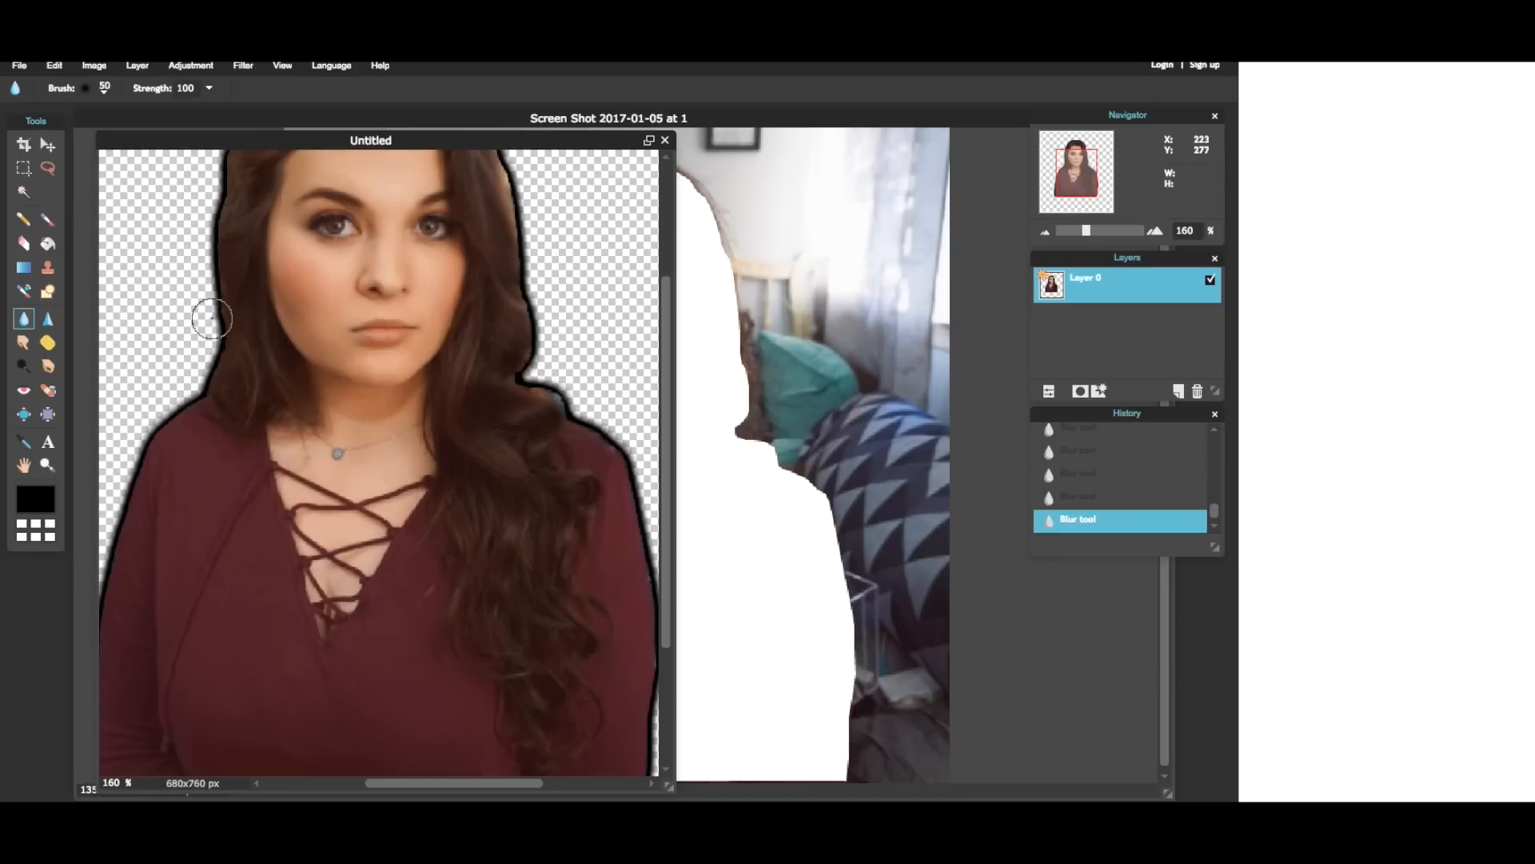
Step: Blur the cutout's left-hand edge from the hair down over the shoulder and along the upper arm
{"action": "left_click", "coordinate": [228, 339]}
{"action": "left_click", "coordinate": [224, 350]}
{"action": "left_click", "coordinate": [222, 360]}
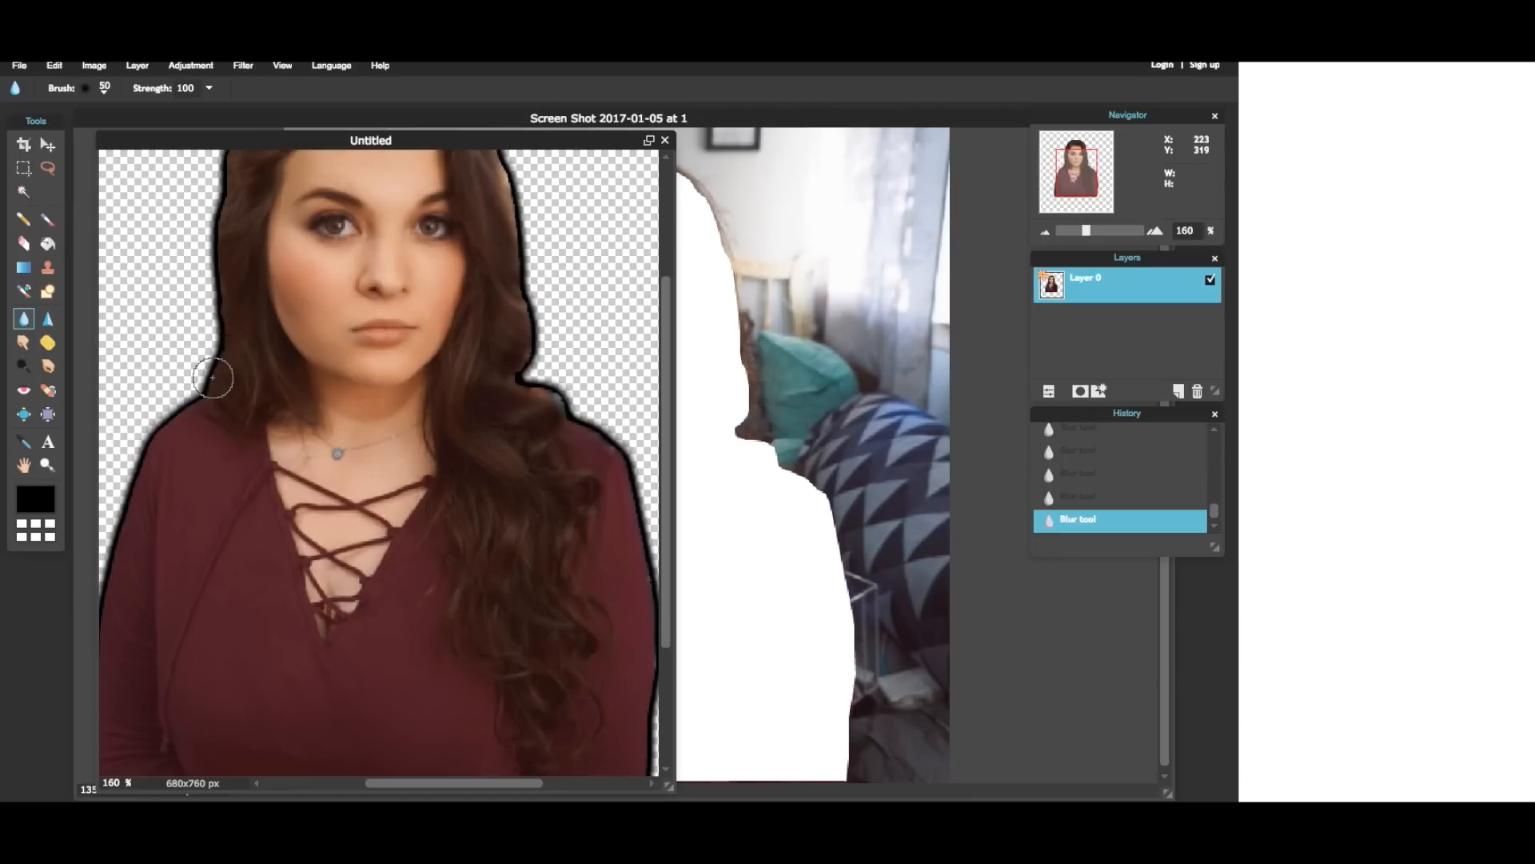
{"action": "left_click", "coordinate": [207, 395]}
{"action": "left_click", "coordinate": [196, 402]}
{"action": "left_click", "coordinate": [186, 409]}
{"action": "left_click", "coordinate": [179, 415]}
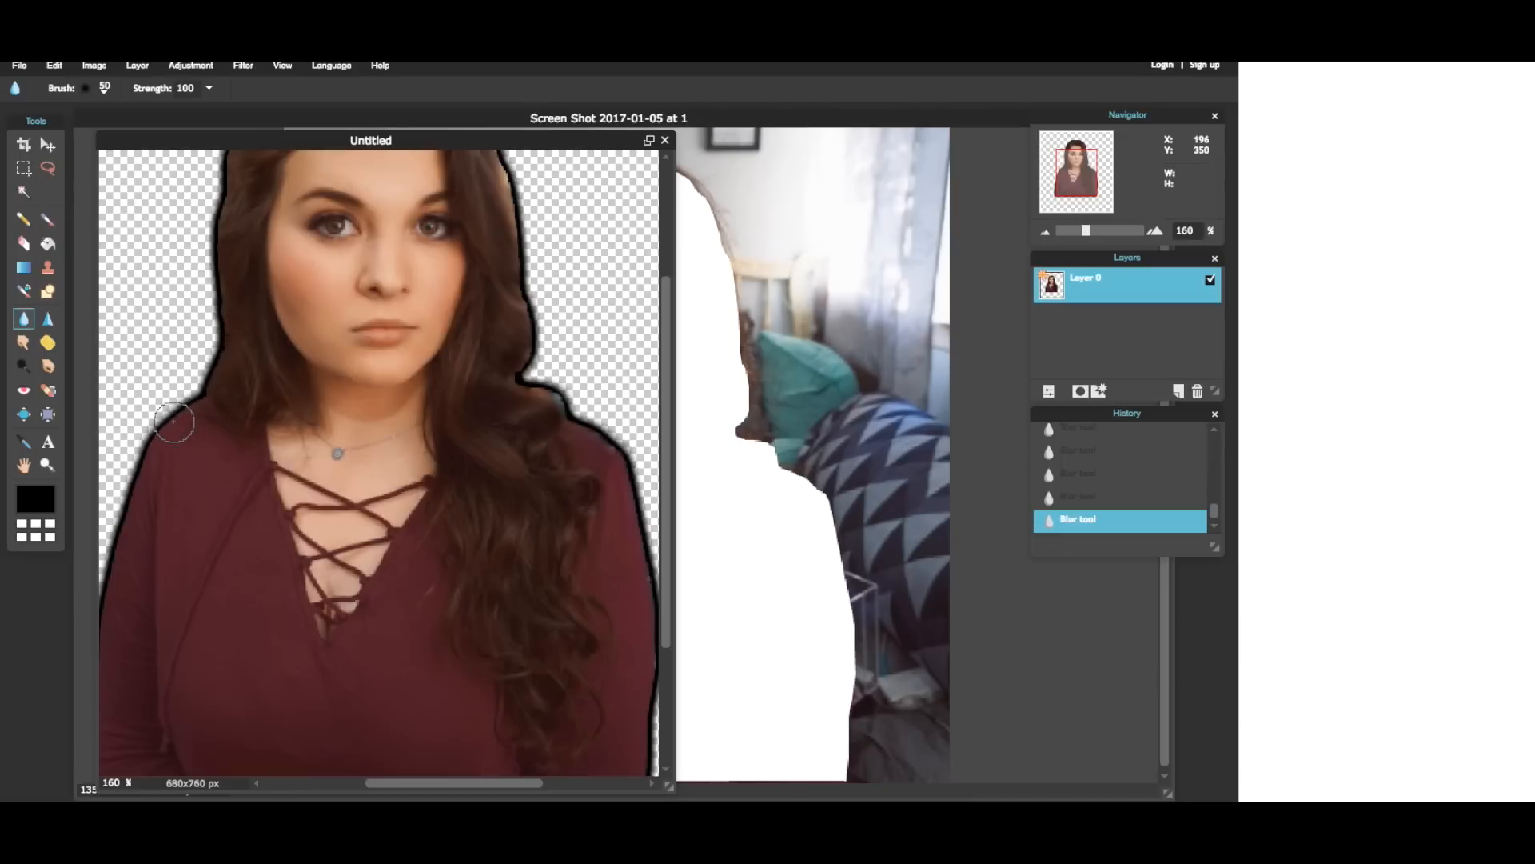
{"action": "mouse_move", "coordinate": [173, 422]}
{"action": "left_mouse_down"}
{"action": "mouse_move", "coordinate": [144, 463]}
{"action": "mouse_move", "coordinate": [116, 569]}
{"action": "left_mouse_up"}
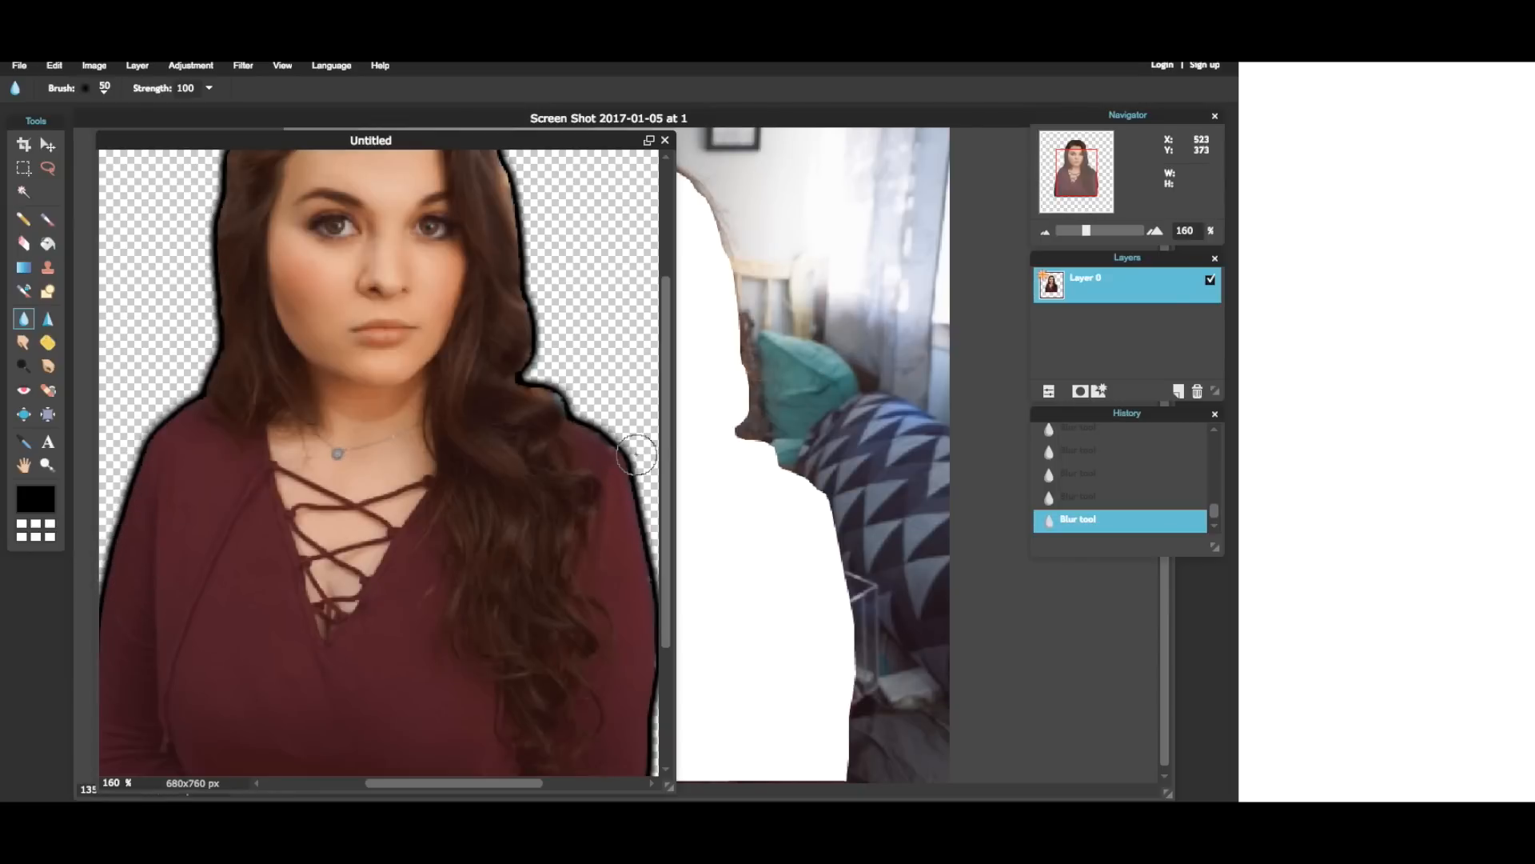
Step: Blur the cutout's left-hand sleeve edge from its lower corner up to the shoulder
{"action": "left_click_drag", "start_coordinate": [666, 436], "coordinate": [665, 319]}
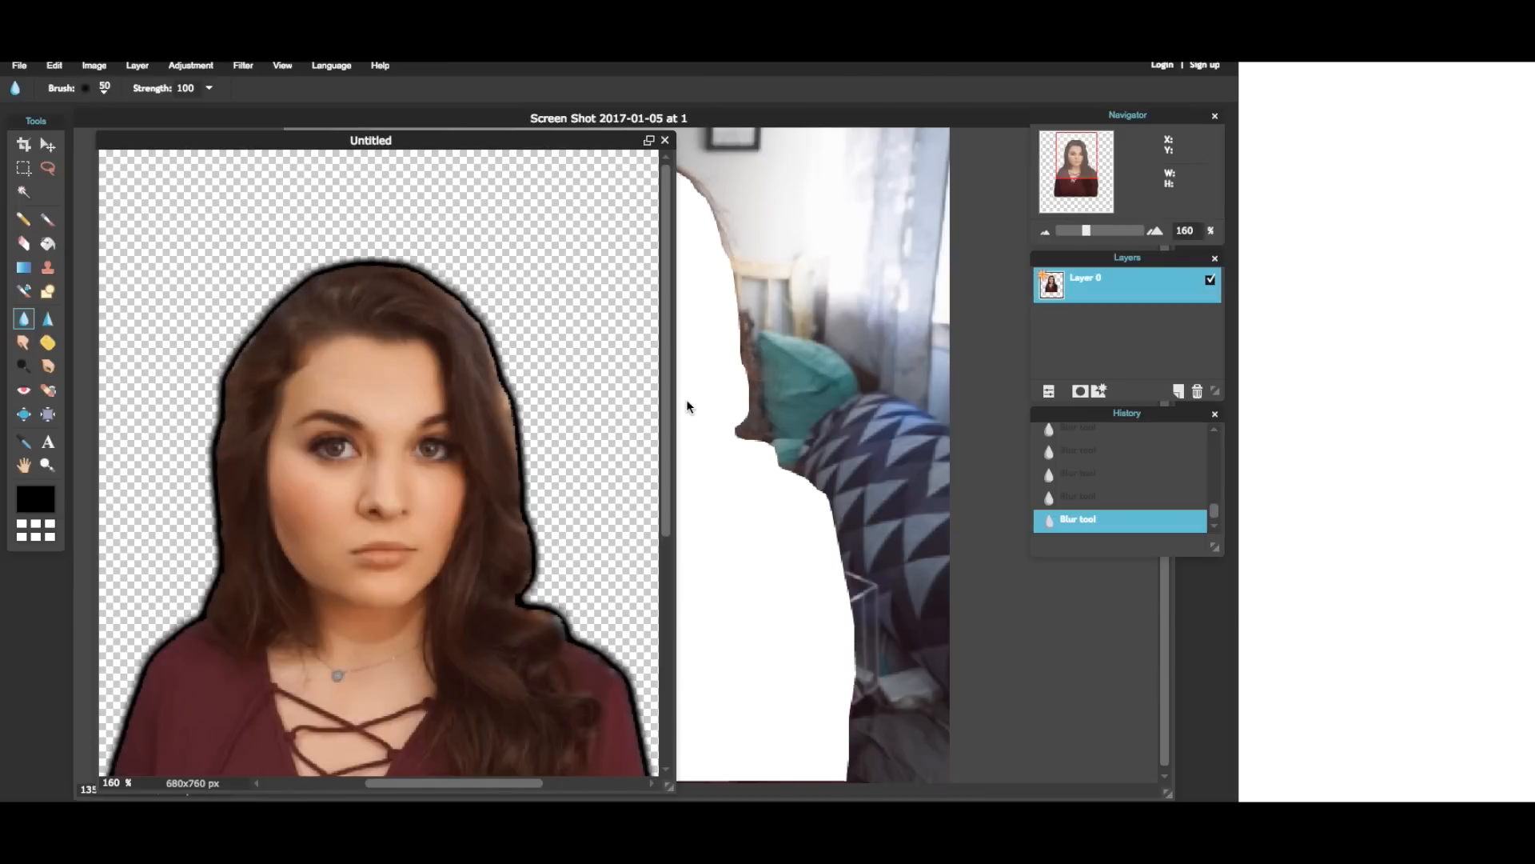
{"action": "scroll", "coordinate": [652, 640], "scroll_direction": "down", "scroll_amount": 5}
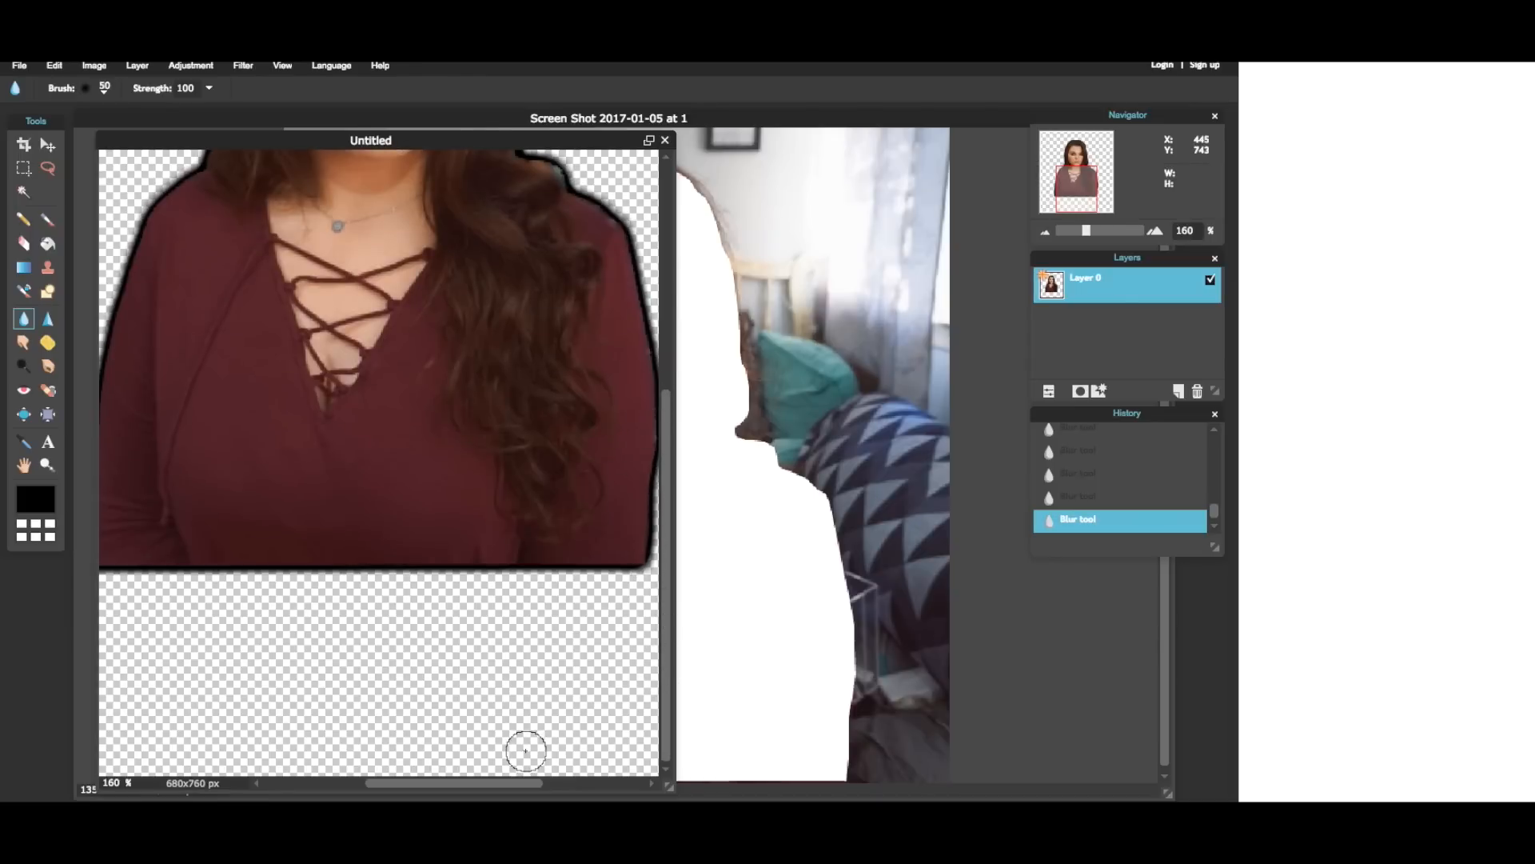
{"action": "scroll", "coordinate": [480, 752], "scroll_direction": "left", "scroll_amount": 5}
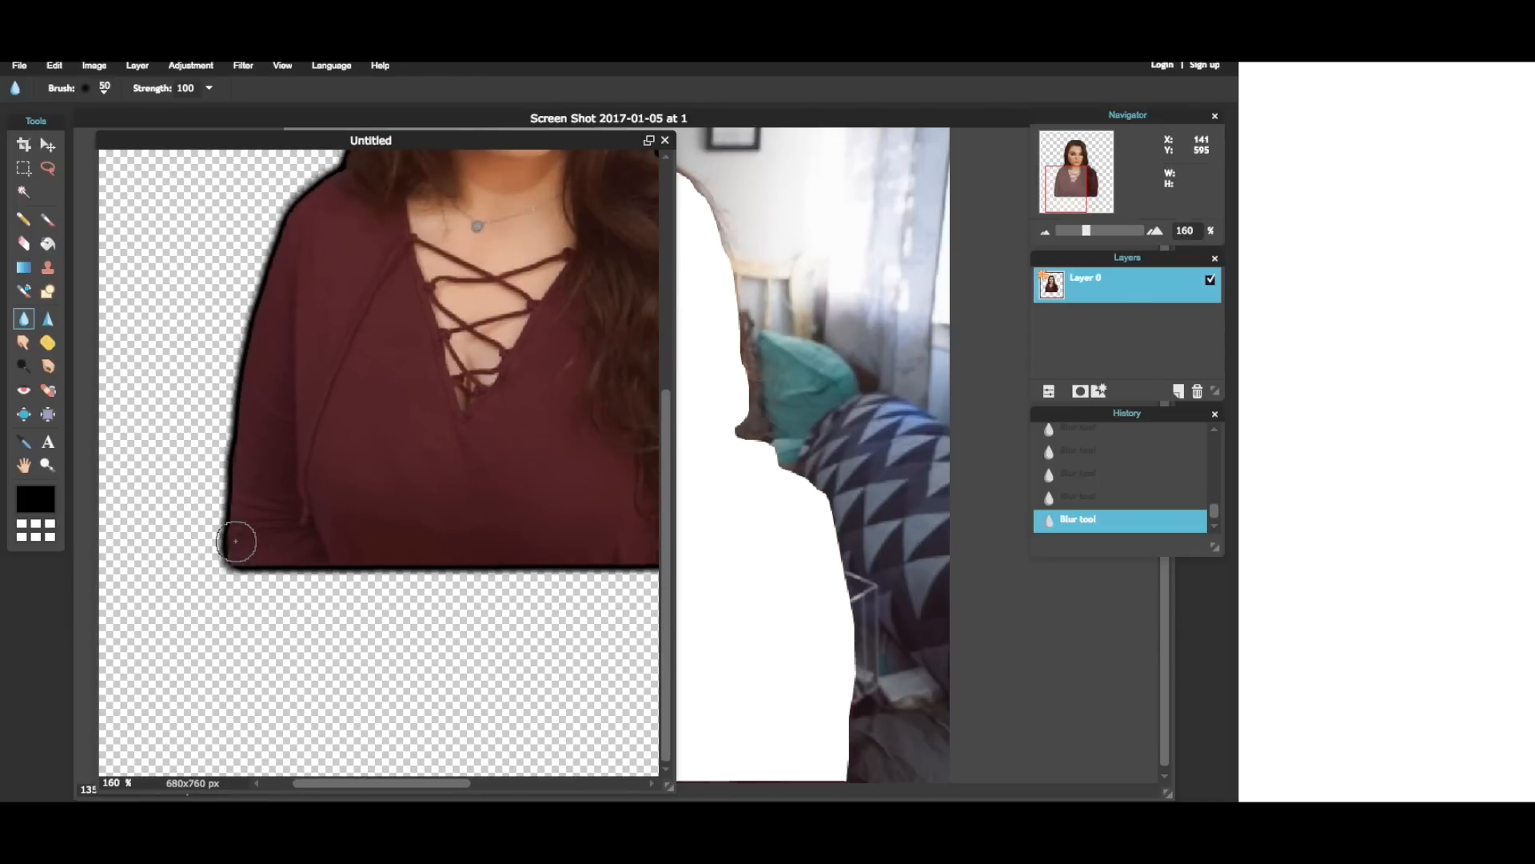
{"action": "mouse_move", "coordinate": [236, 541]}
{"action": "left_mouse_down"}
{"action": "mouse_move", "coordinate": [234, 444]}
{"action": "mouse_move", "coordinate": [276, 249]}
{"action": "mouse_move", "coordinate": [295, 209]}
{"action": "mouse_move", "coordinate": [352, 166]}
{"action": "left_mouse_up"}
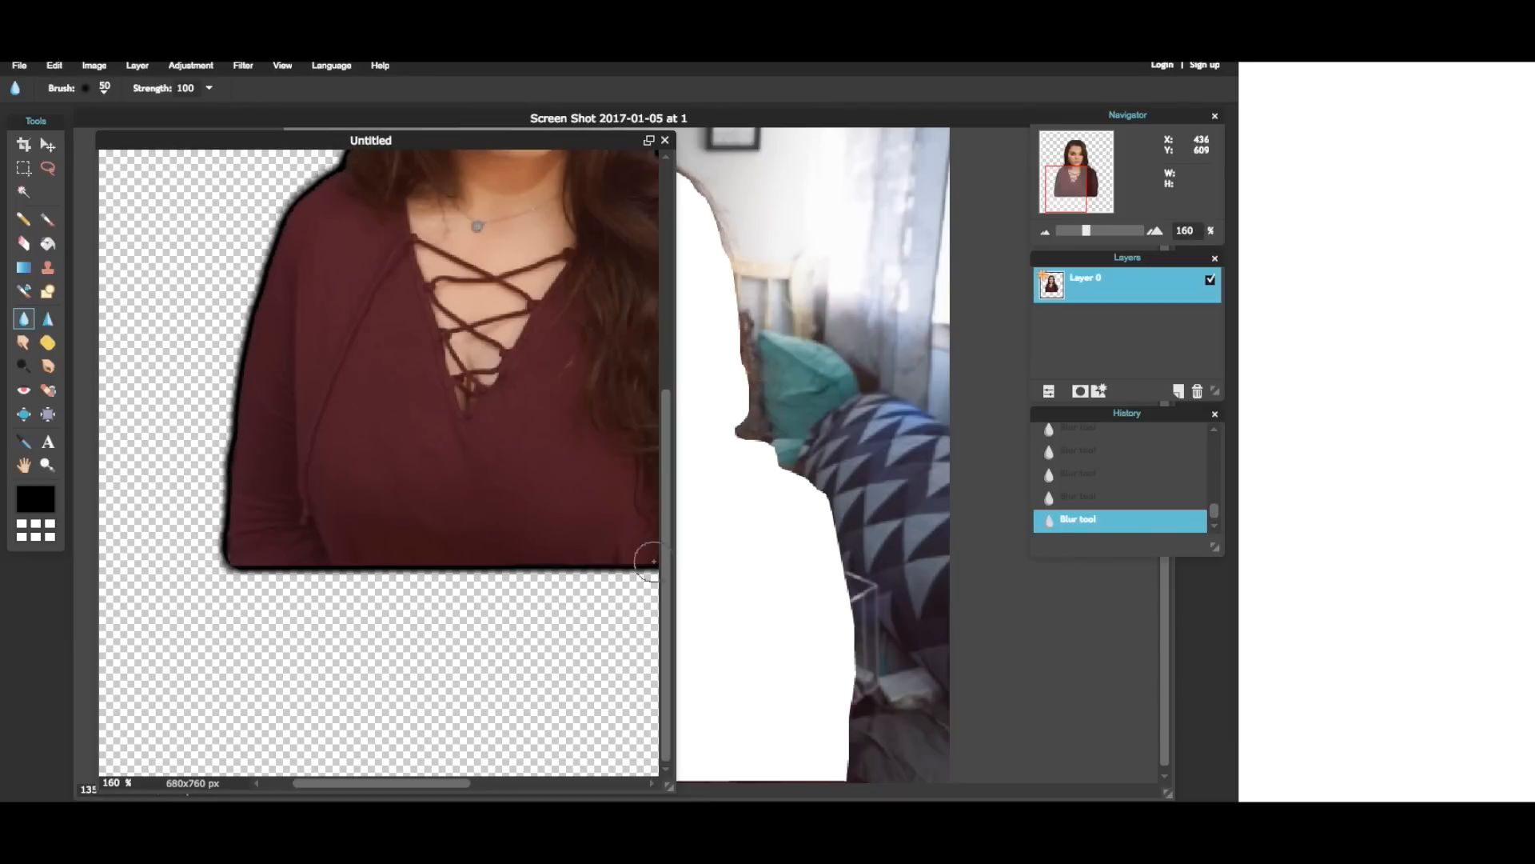
{"action": "scroll", "coordinate": [675, 429], "scroll_direction": "up", "scroll_amount": 5}
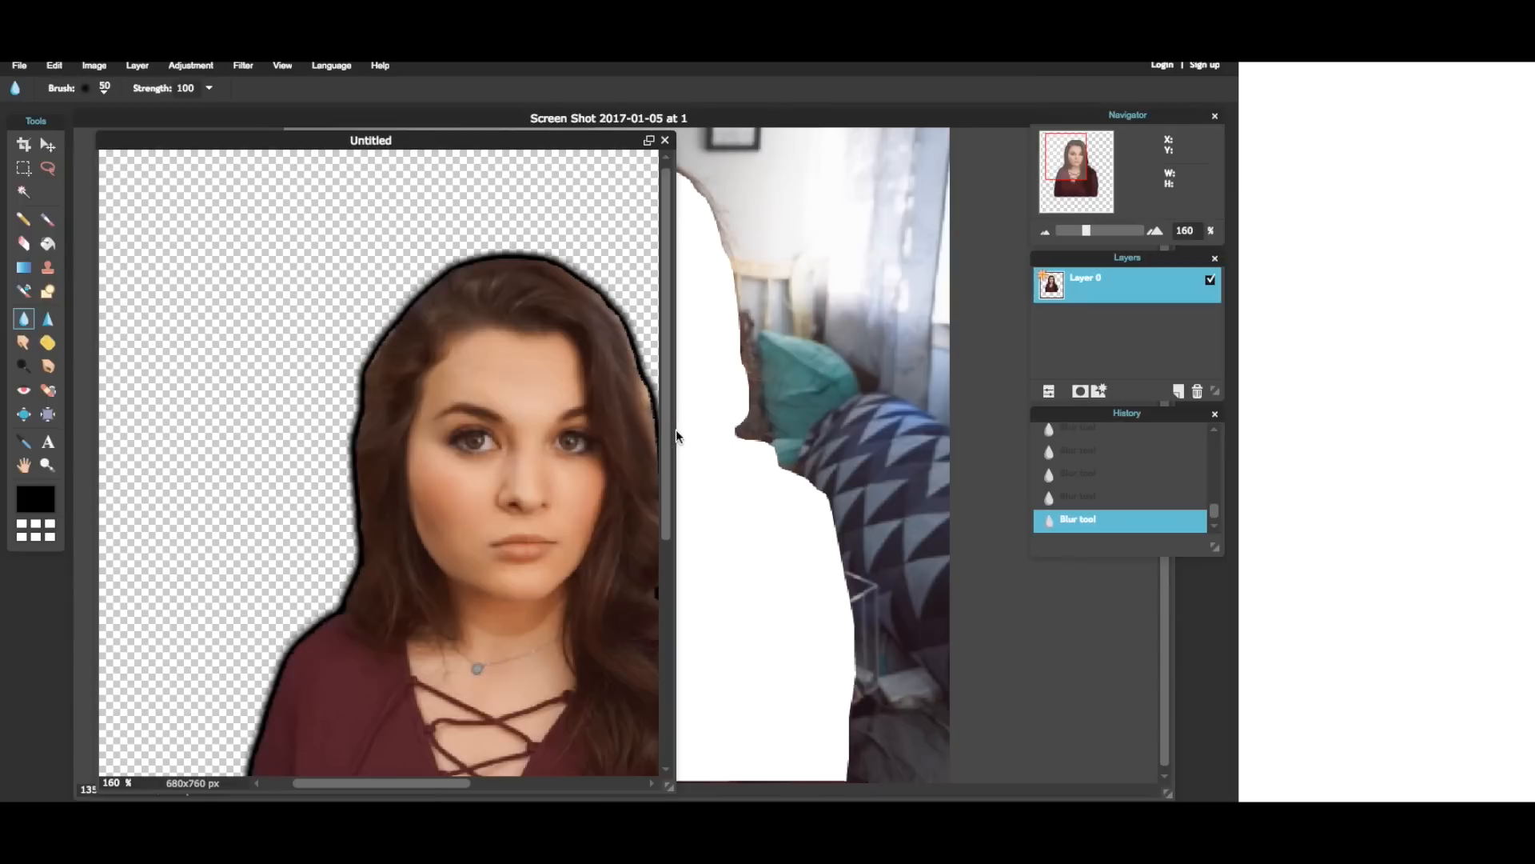
{"action": "left_click", "coordinate": [19, 66]}
{"action": "left_click", "coordinate": [36, 162]}
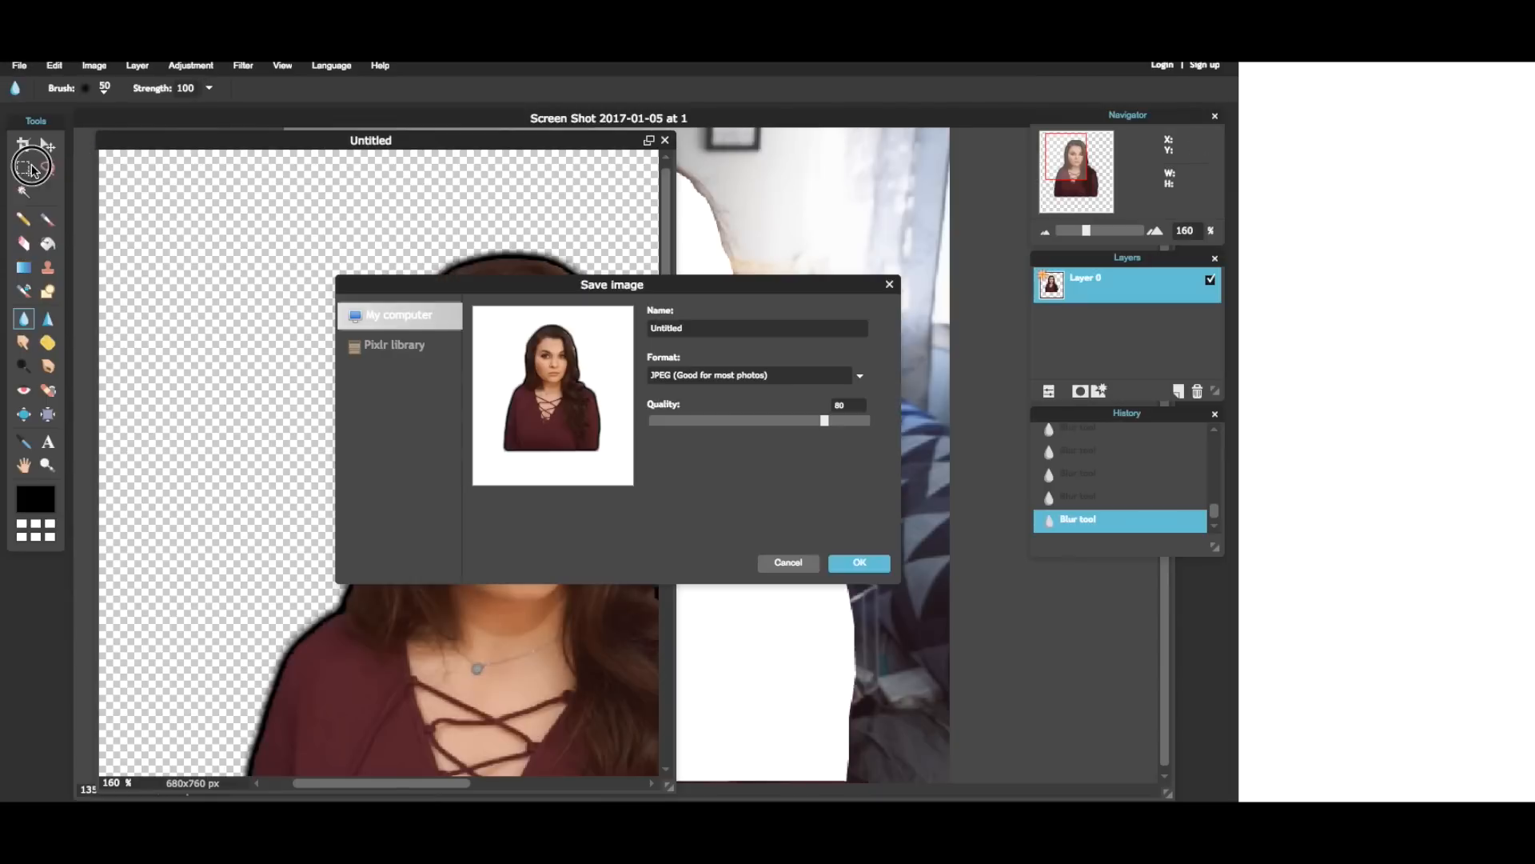
{"action": "left_click", "coordinate": [679, 373]}
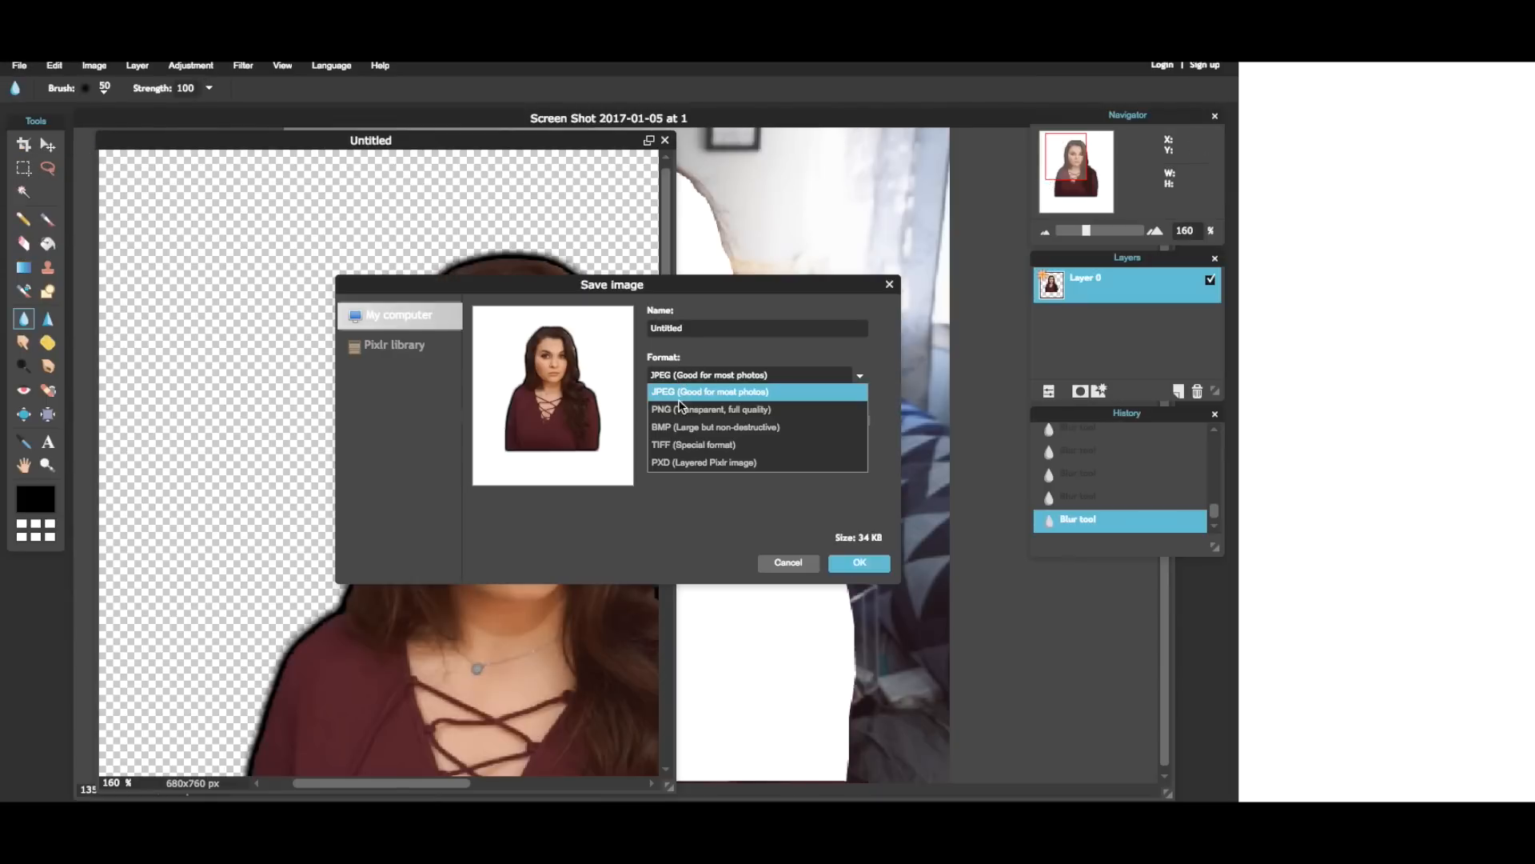
{"action": "left_click", "coordinate": [681, 408]}
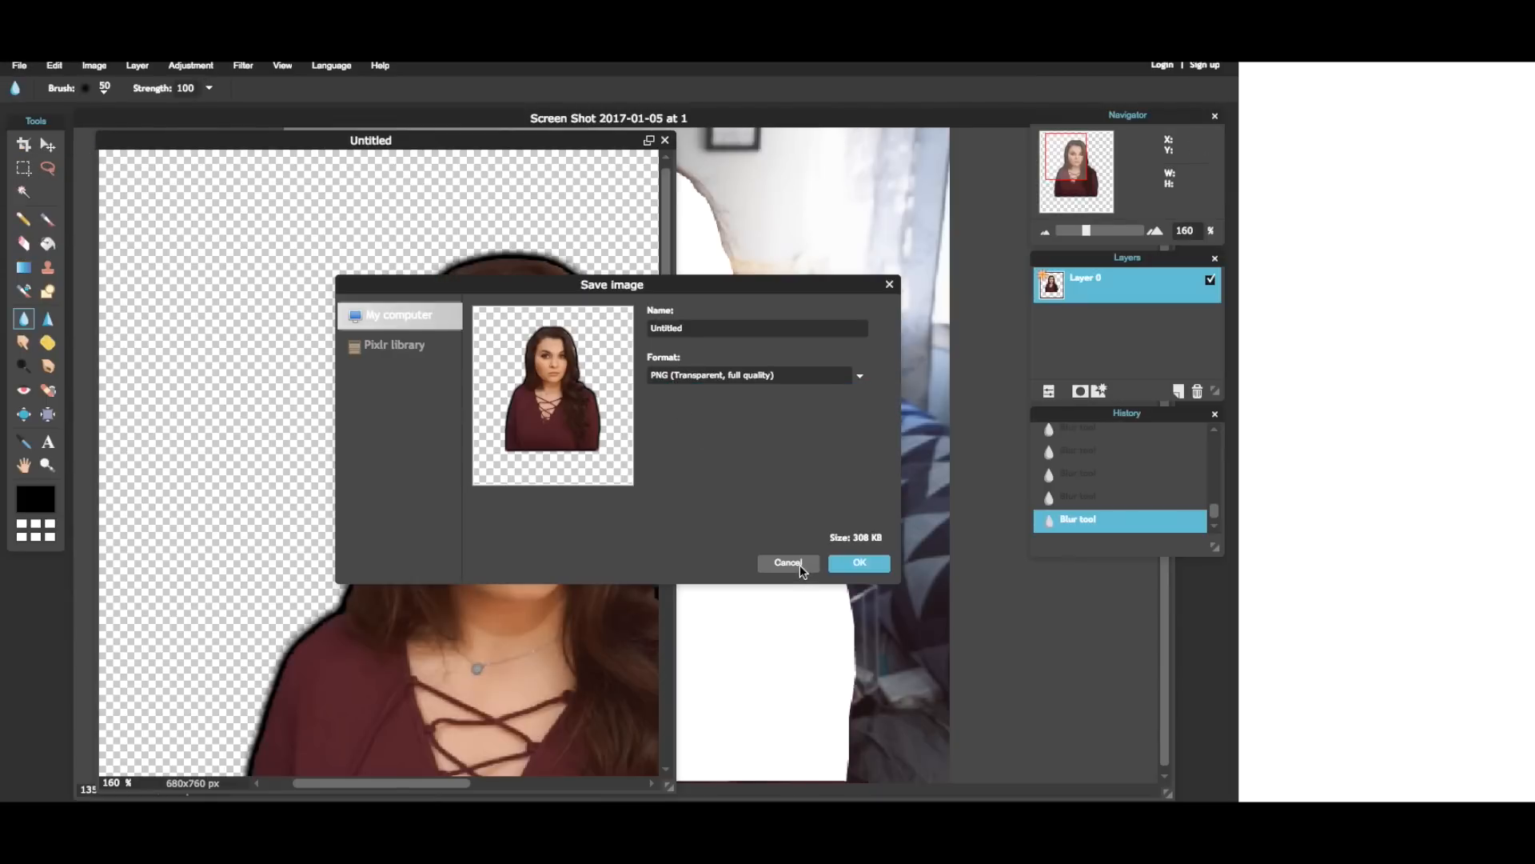
{"action": "left_click", "coordinate": [799, 564]}
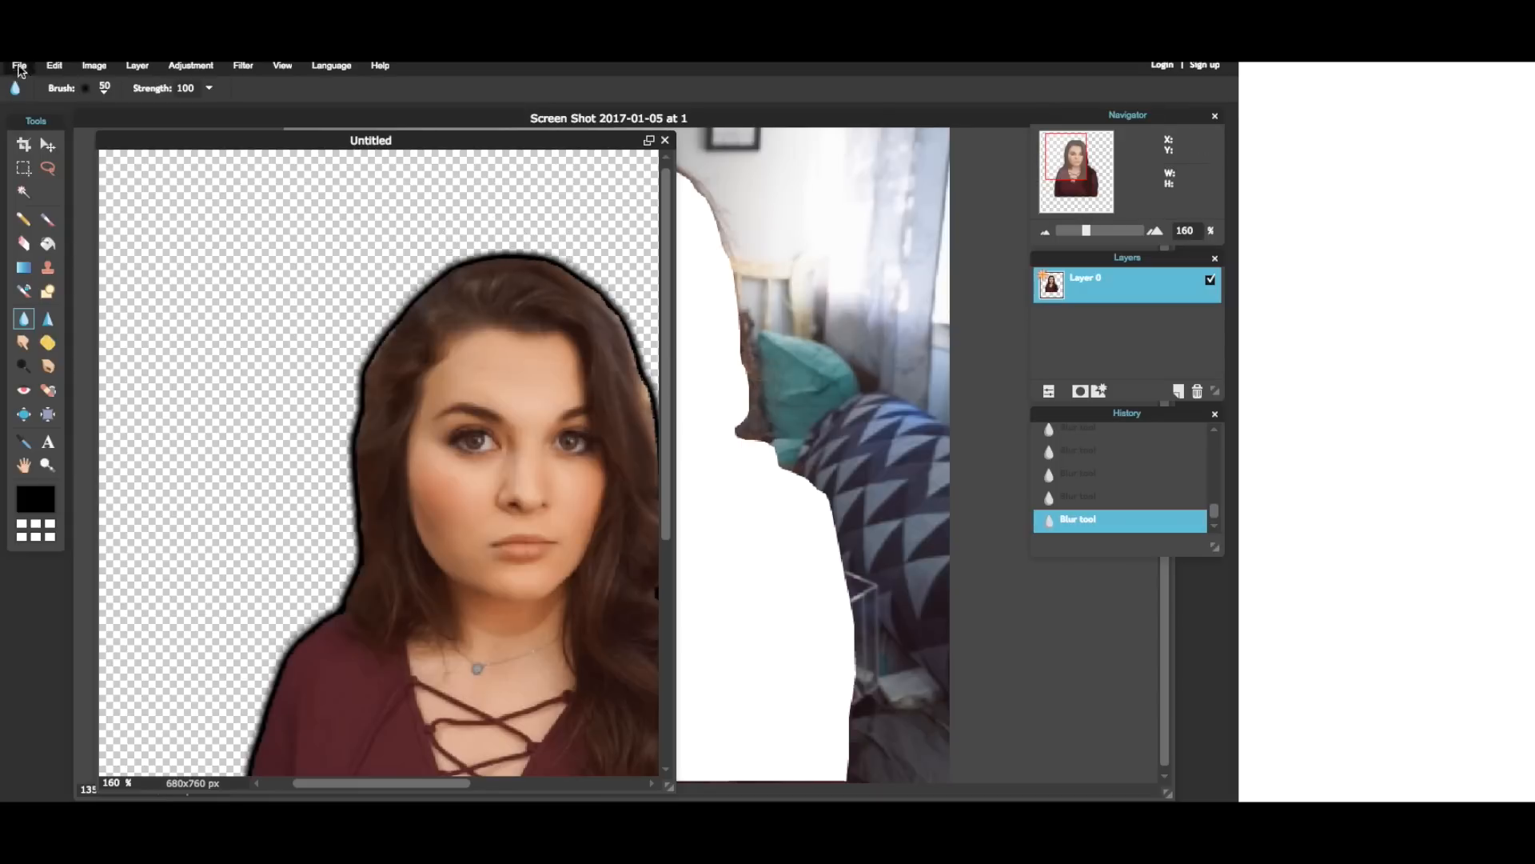
Step: Set the zoom to 100% and save the cutout to the computer as a transparent, full-quality PNG named xasd
{"action": "left_click", "coordinate": [19, 66]}
{"action": "double_click", "coordinate": [1195, 230]}
{"action": "type", "text": "100"}
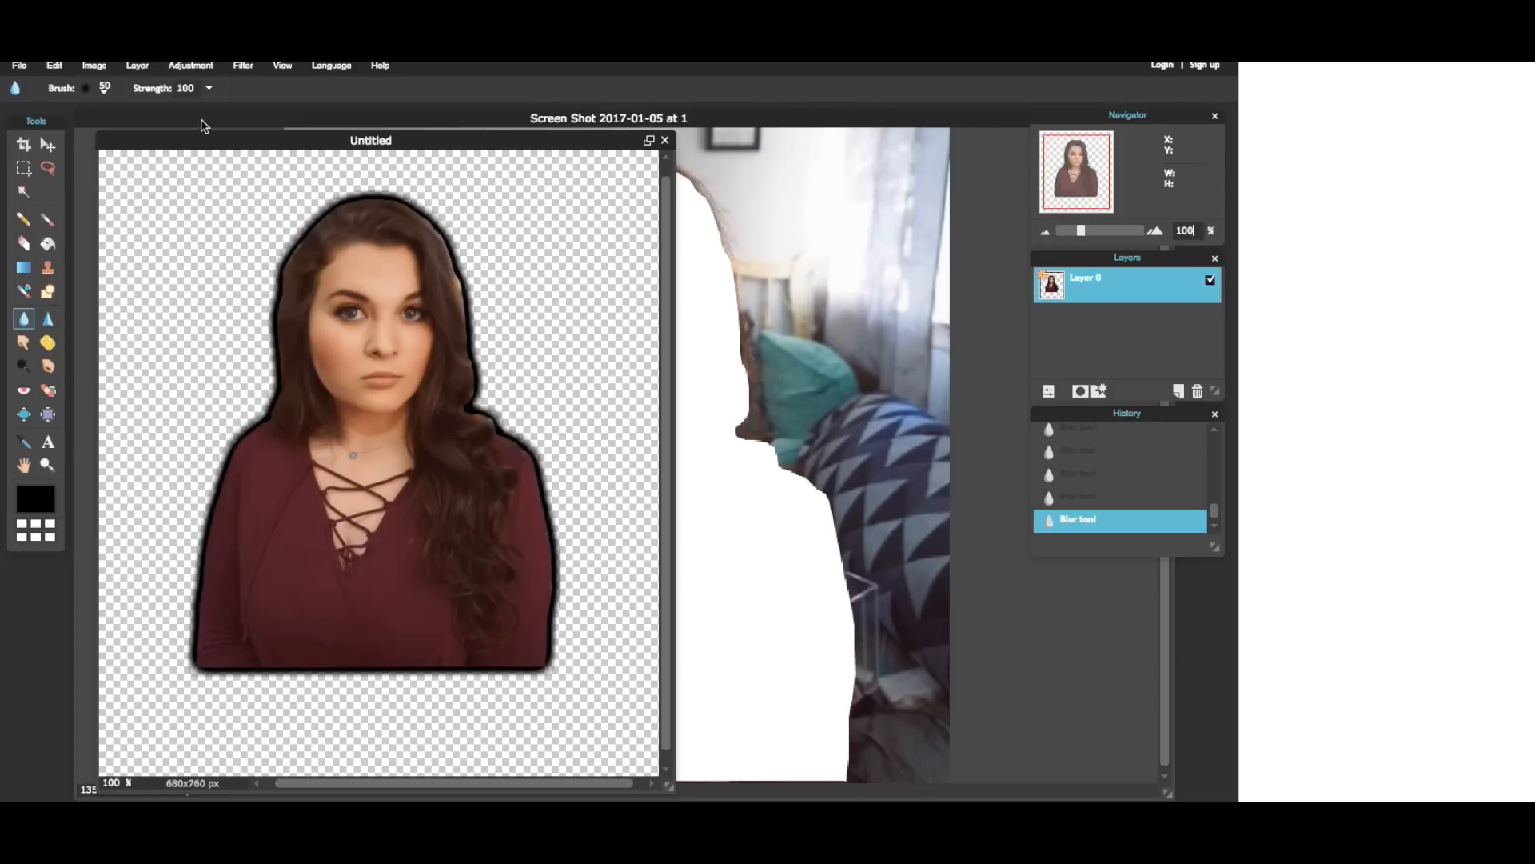
{"action": "left_click", "coordinate": [19, 66]}
{"action": "left_click", "coordinate": [32, 158]}
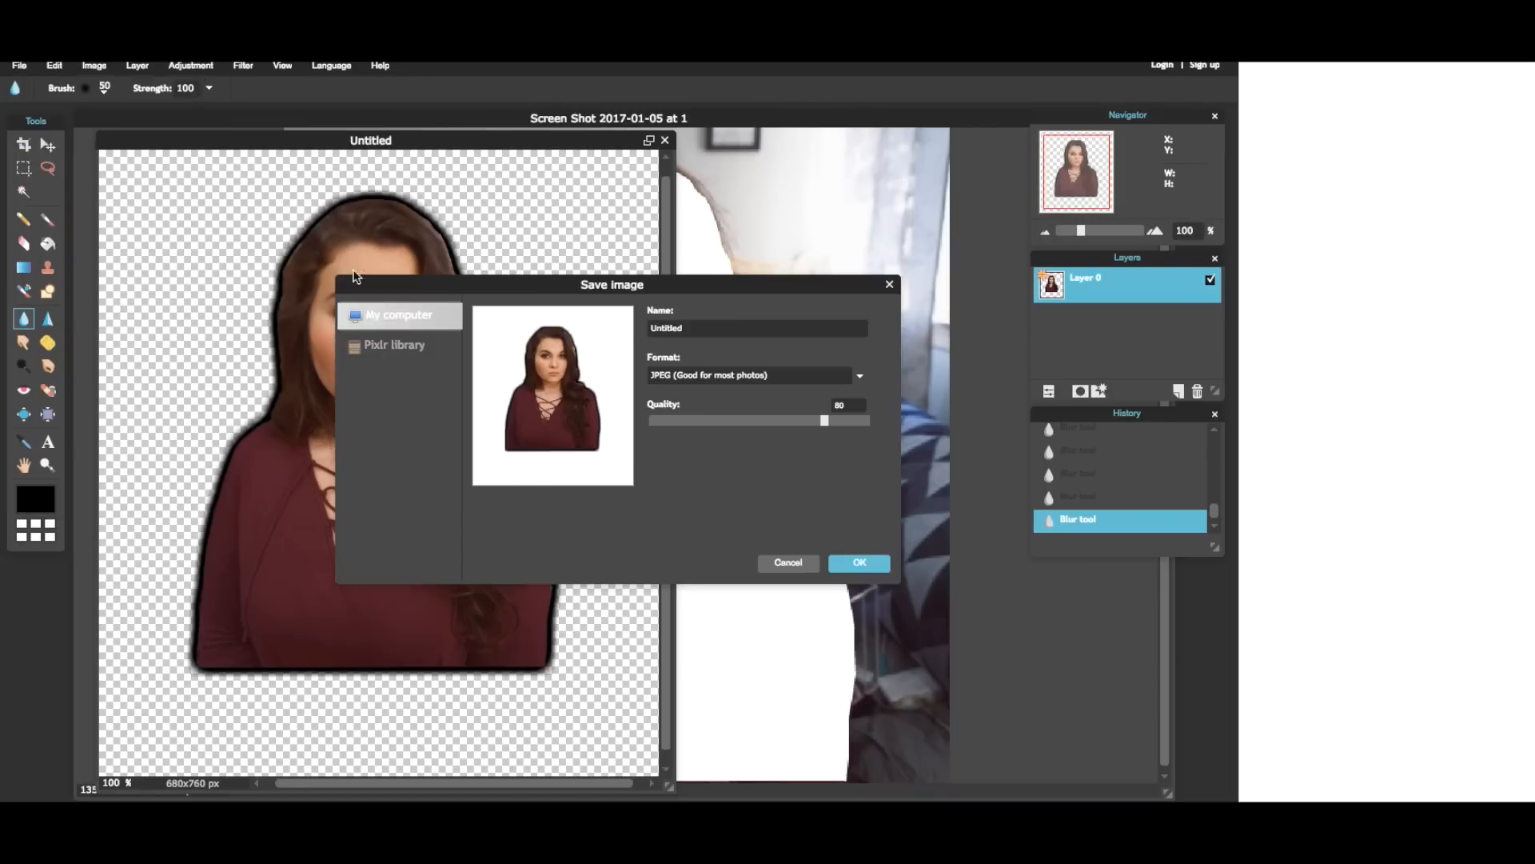
{"action": "left_click", "coordinate": [658, 375]}
{"action": "left_click", "coordinate": [656, 396]}
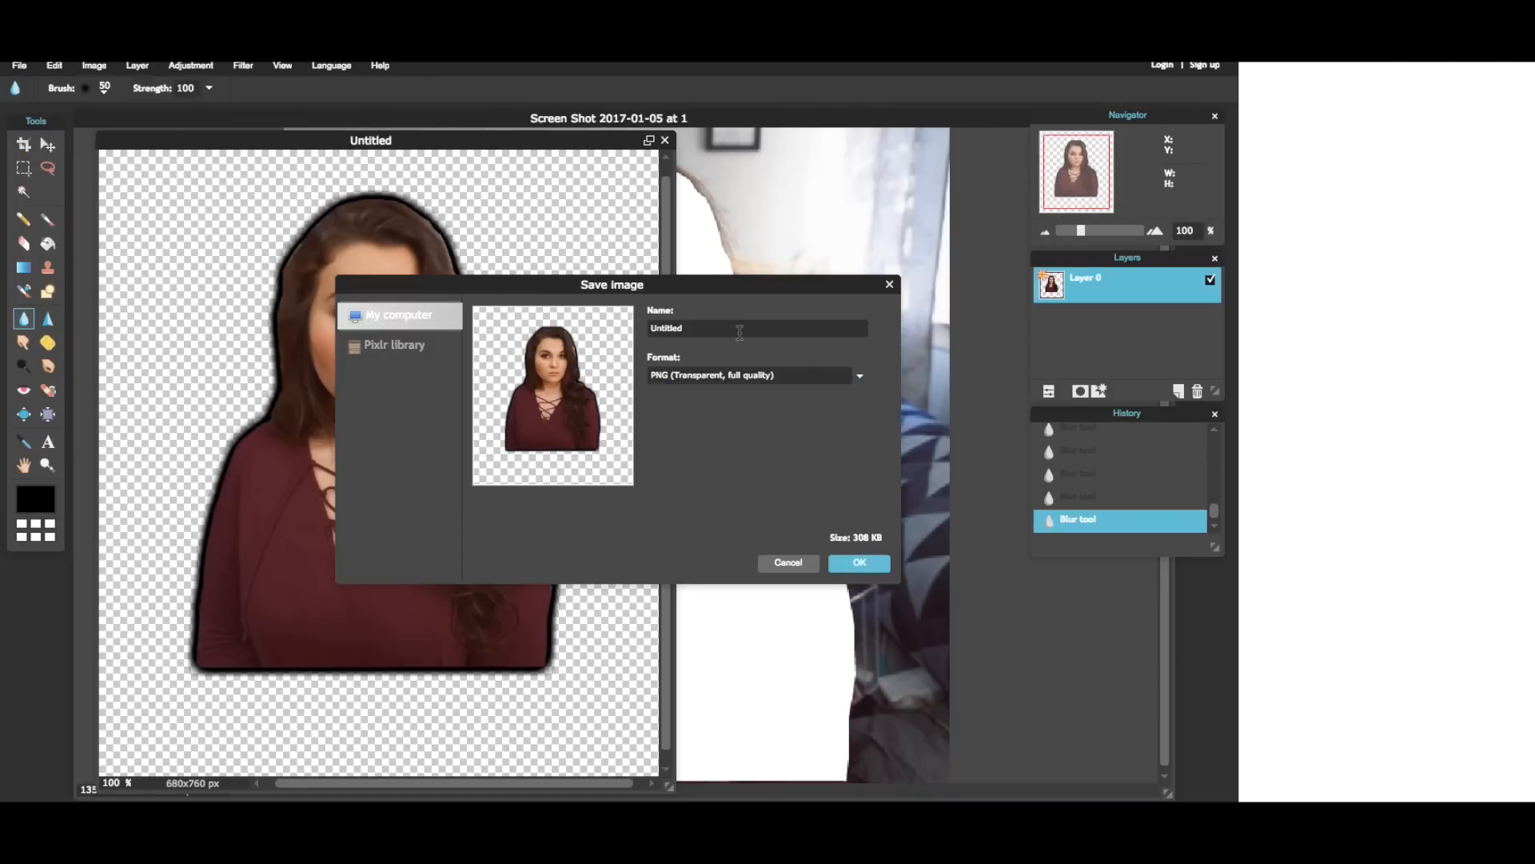
{"action": "double_click", "coordinate": [739, 332]}
{"action": "type", "text": "xasd"}
{"action": "left_click", "coordinate": [880, 564]}
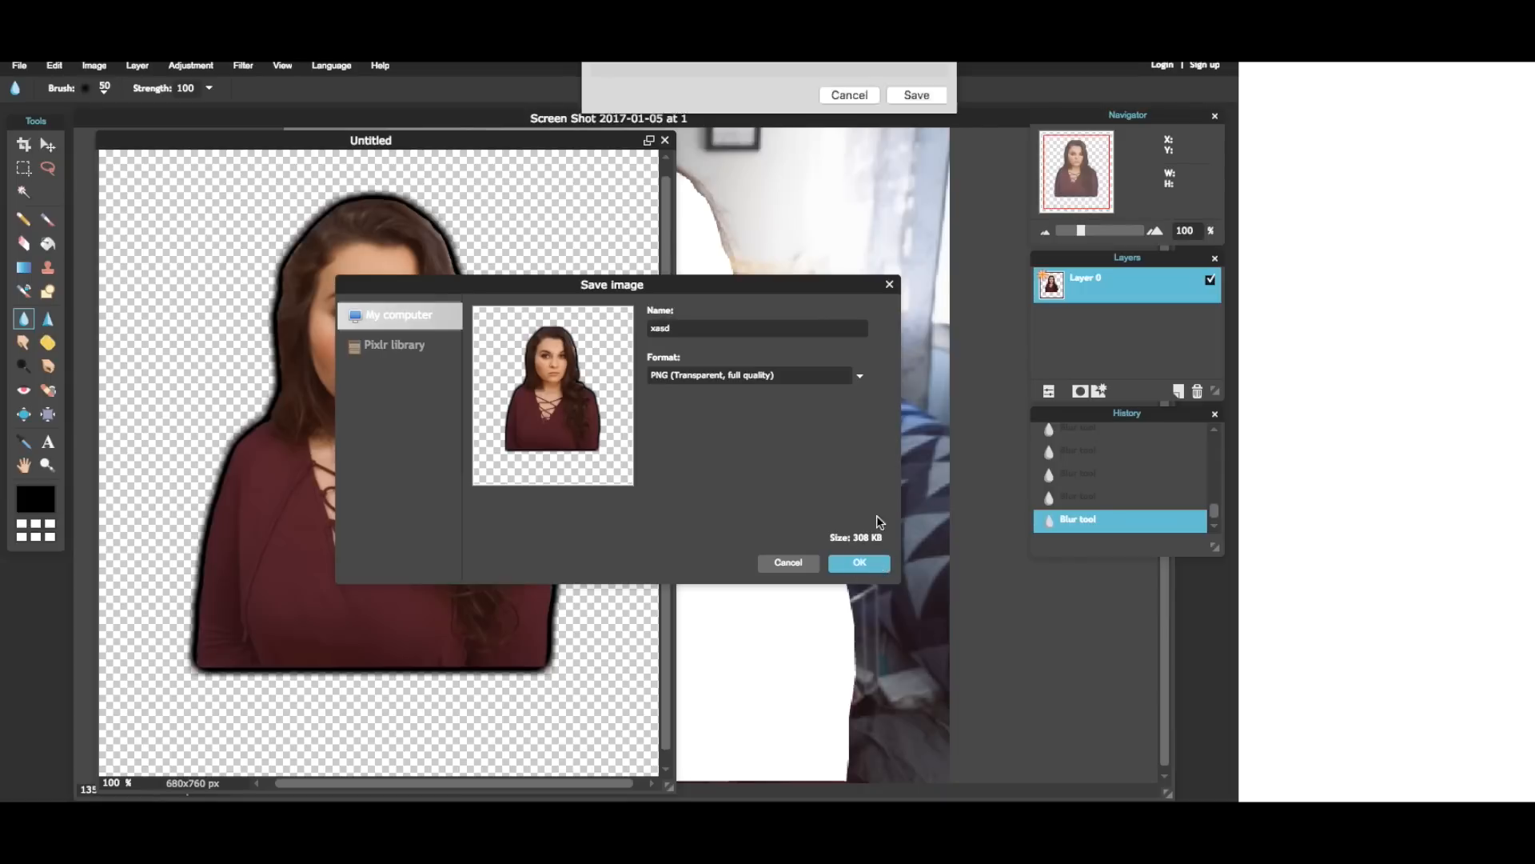
{"action": "left_click", "coordinate": [913, 236]}
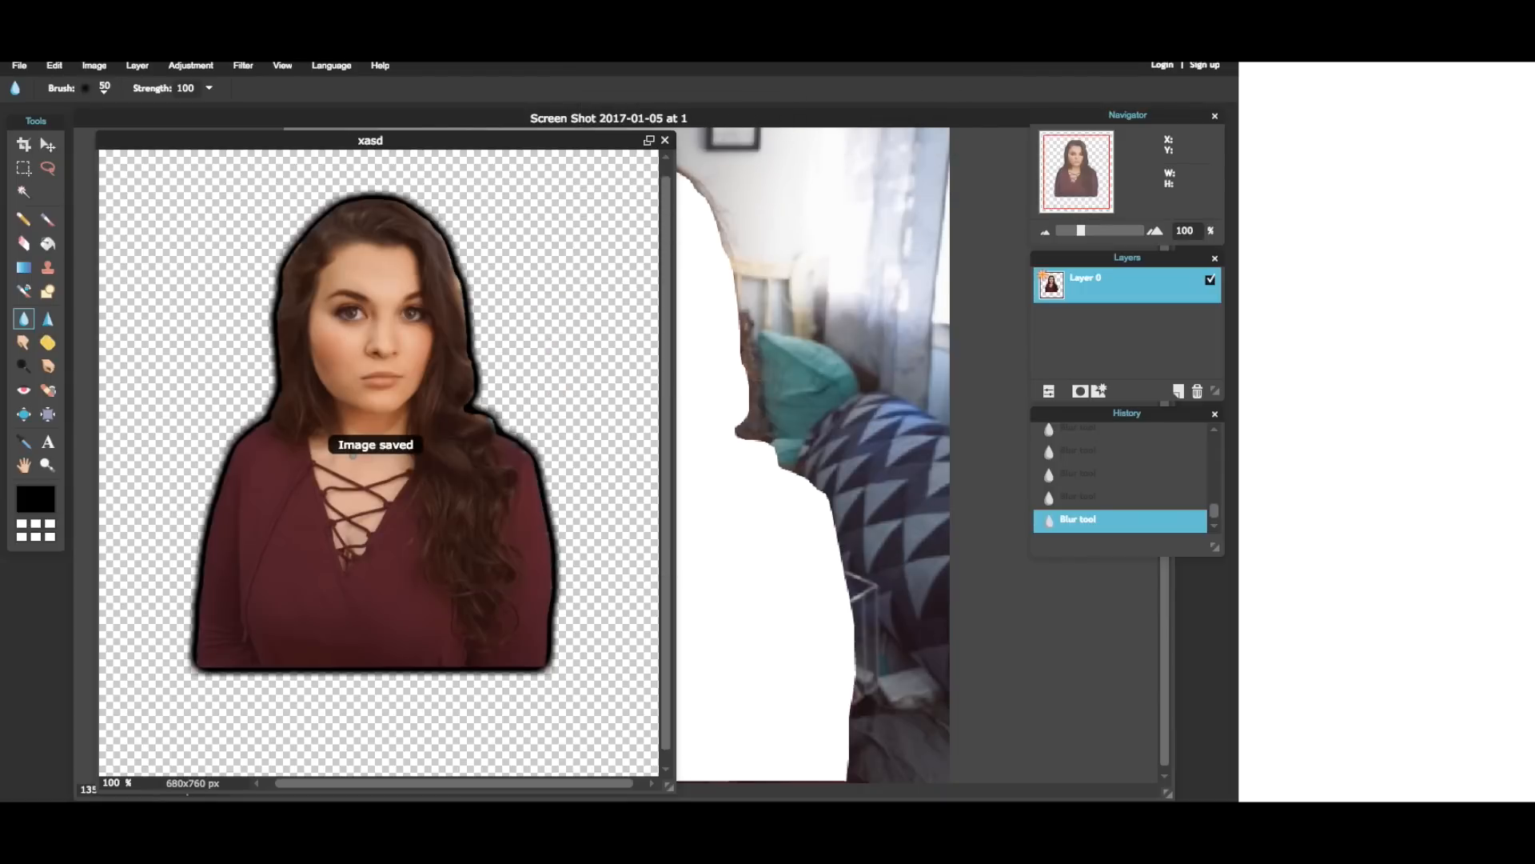
Step: Open the PicMonkey website in a new browser tab
{"action": "key", "text": "super+t"}
{"action": "type", "text": "pic"}
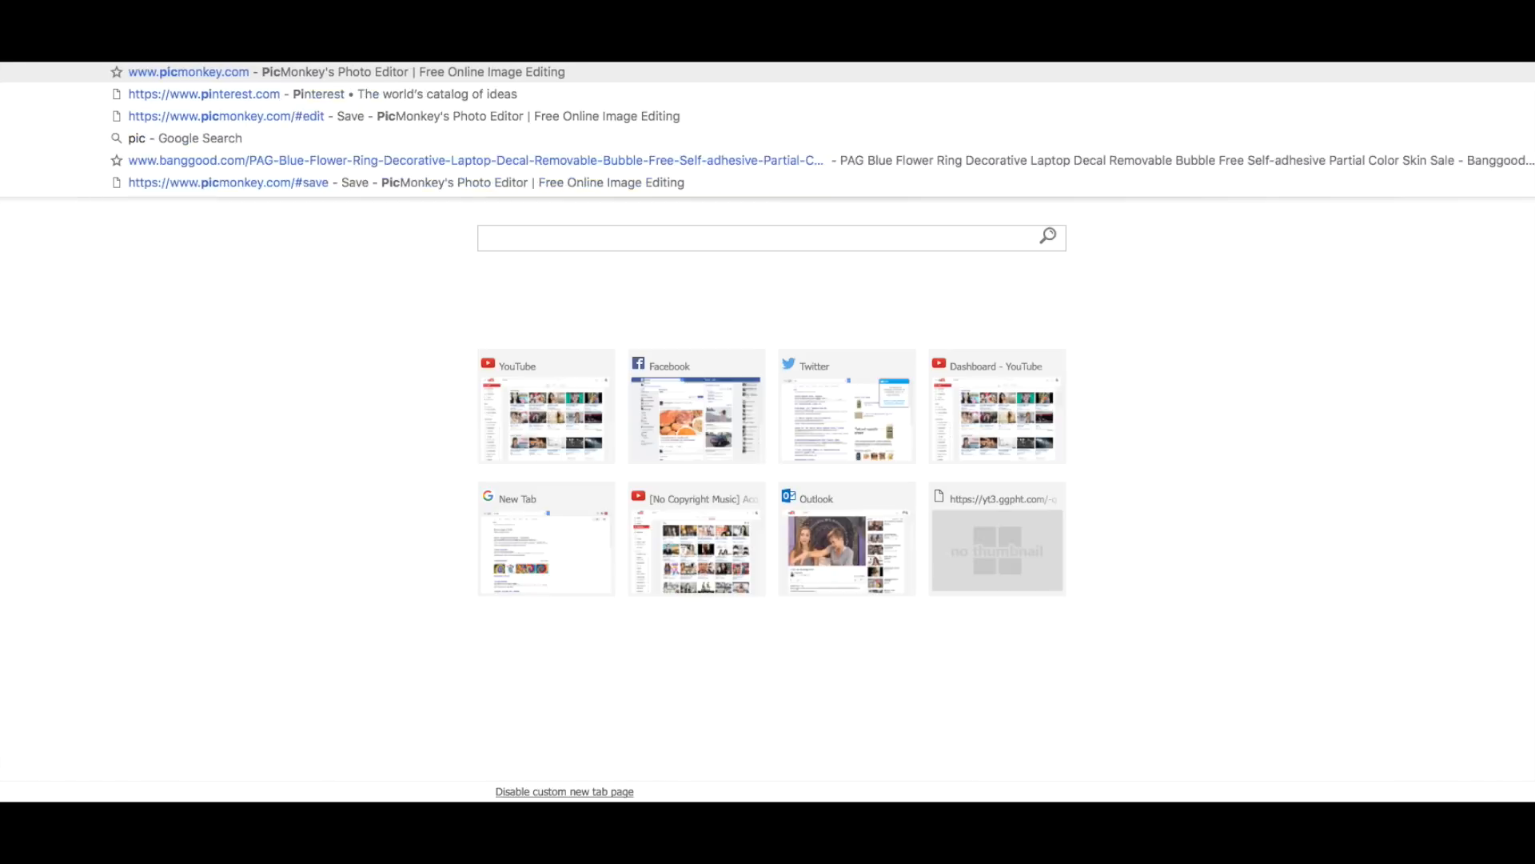
{"action": "key", "text": "Return"}
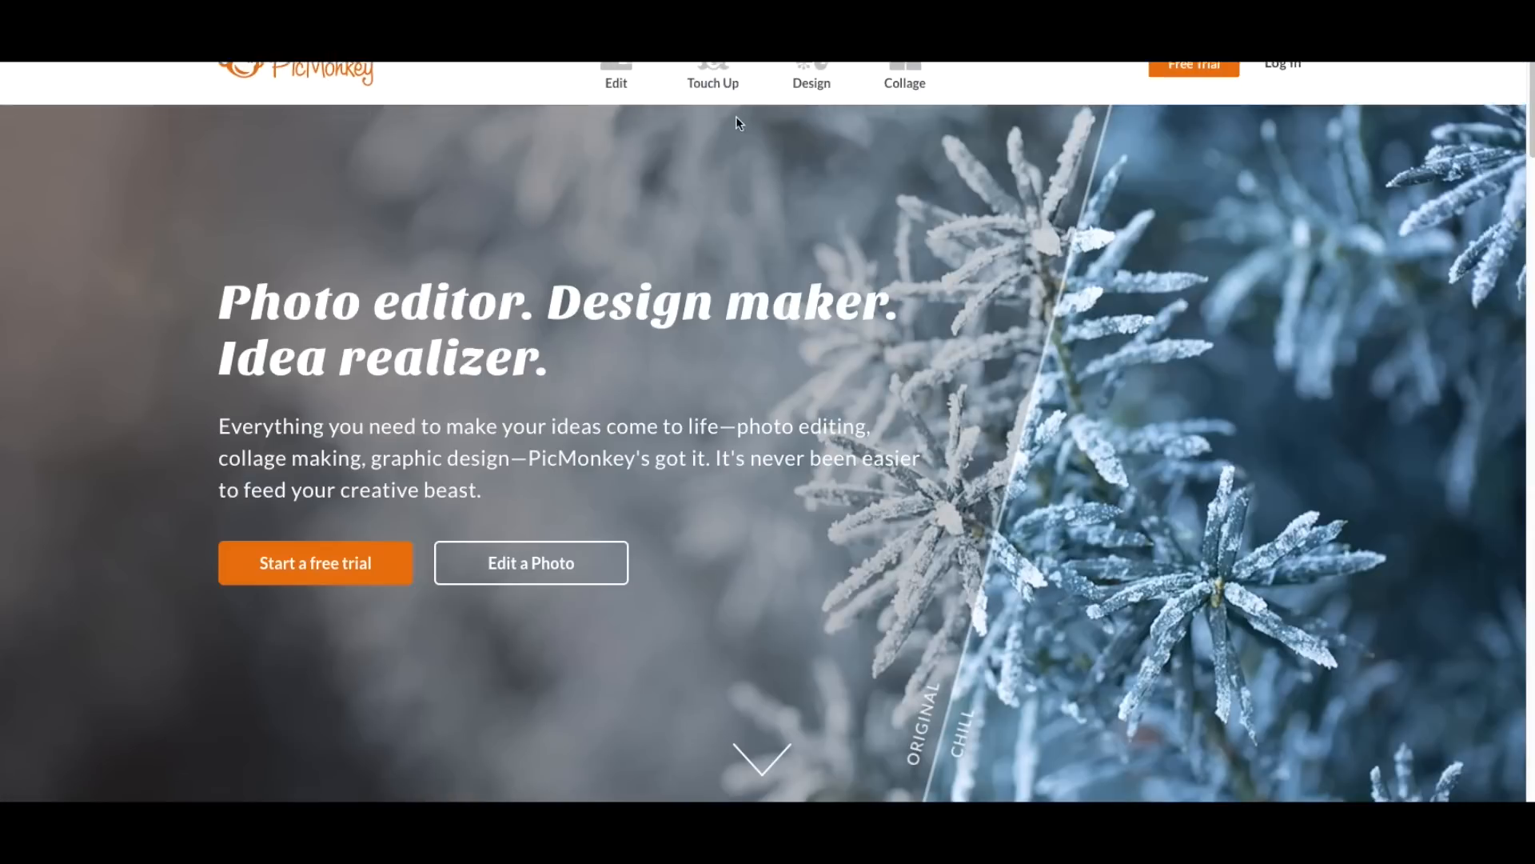
Step: Create a blank PicMonkey design with a custom canvas size of 1280 x 720 pixels
{"action": "mouse_move", "coordinate": [812, 96]}
{"action": "left_click", "coordinate": [854, 344]}
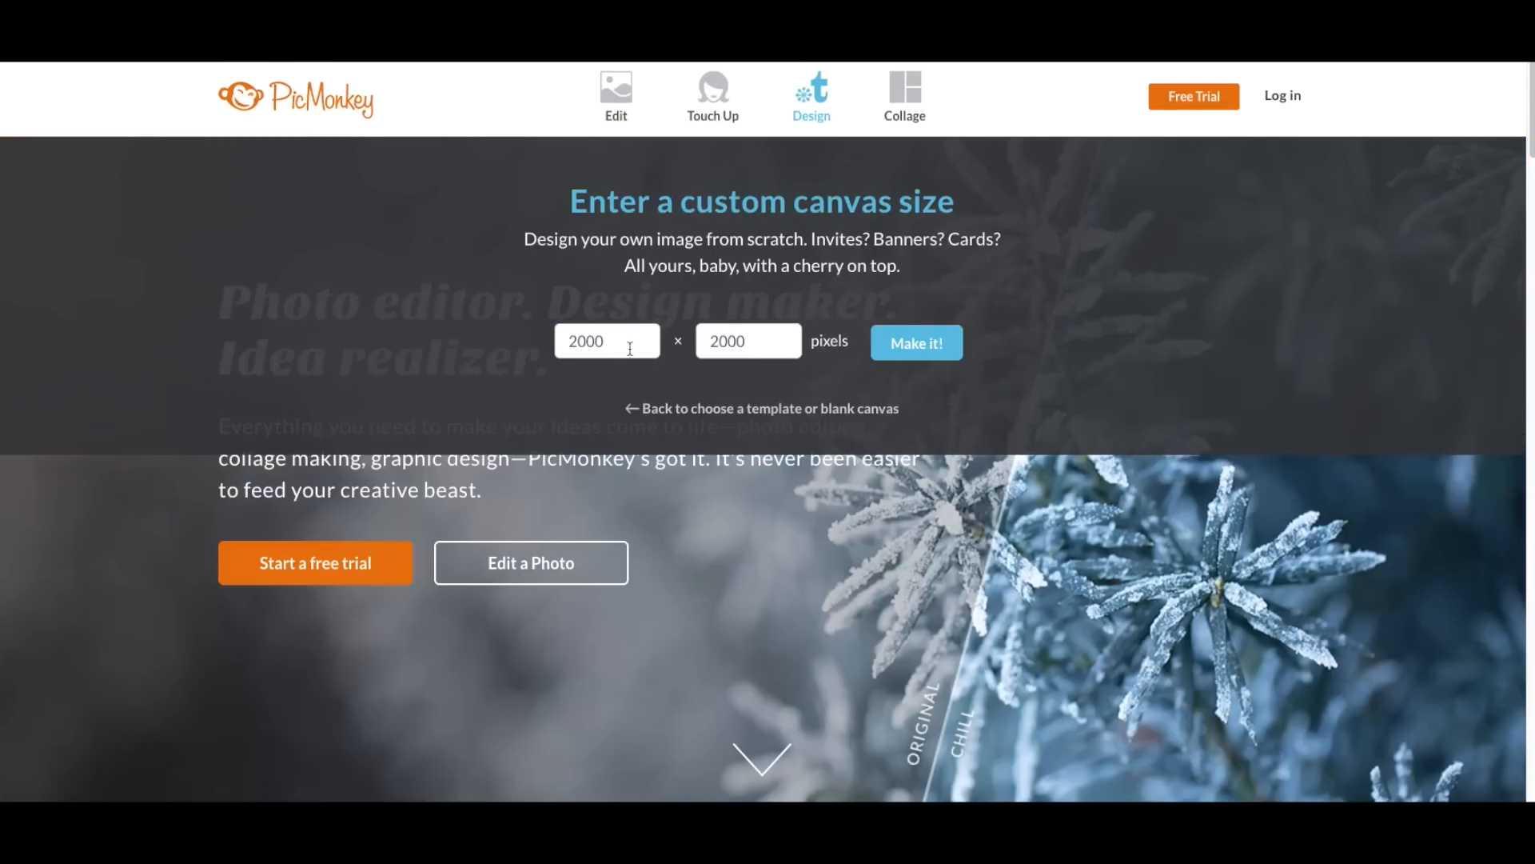
{"action": "double_click", "coordinate": [599, 341]}
{"action": "type", "text": "128"}
{"action": "double_click", "coordinate": [787, 349]}
{"action": "type", "text": "720"}
{"action": "left_click", "coordinate": [918, 356]}
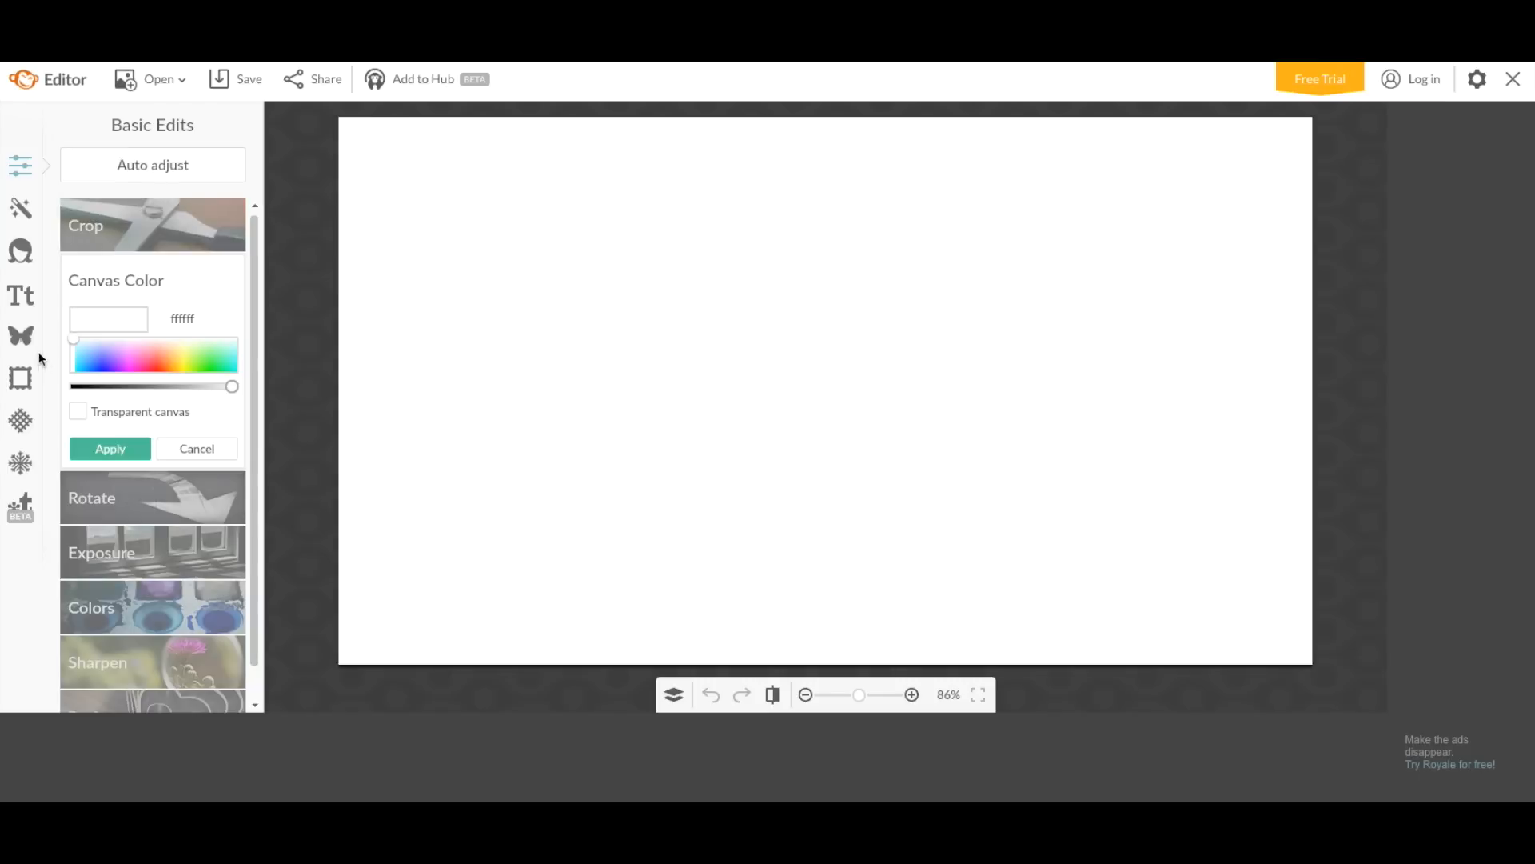
Step: Add the pink-and-blue patterned picture from the Desktop folder to the blank canvas as a custom overlay
{"action": "left_click", "coordinate": [20, 335]}
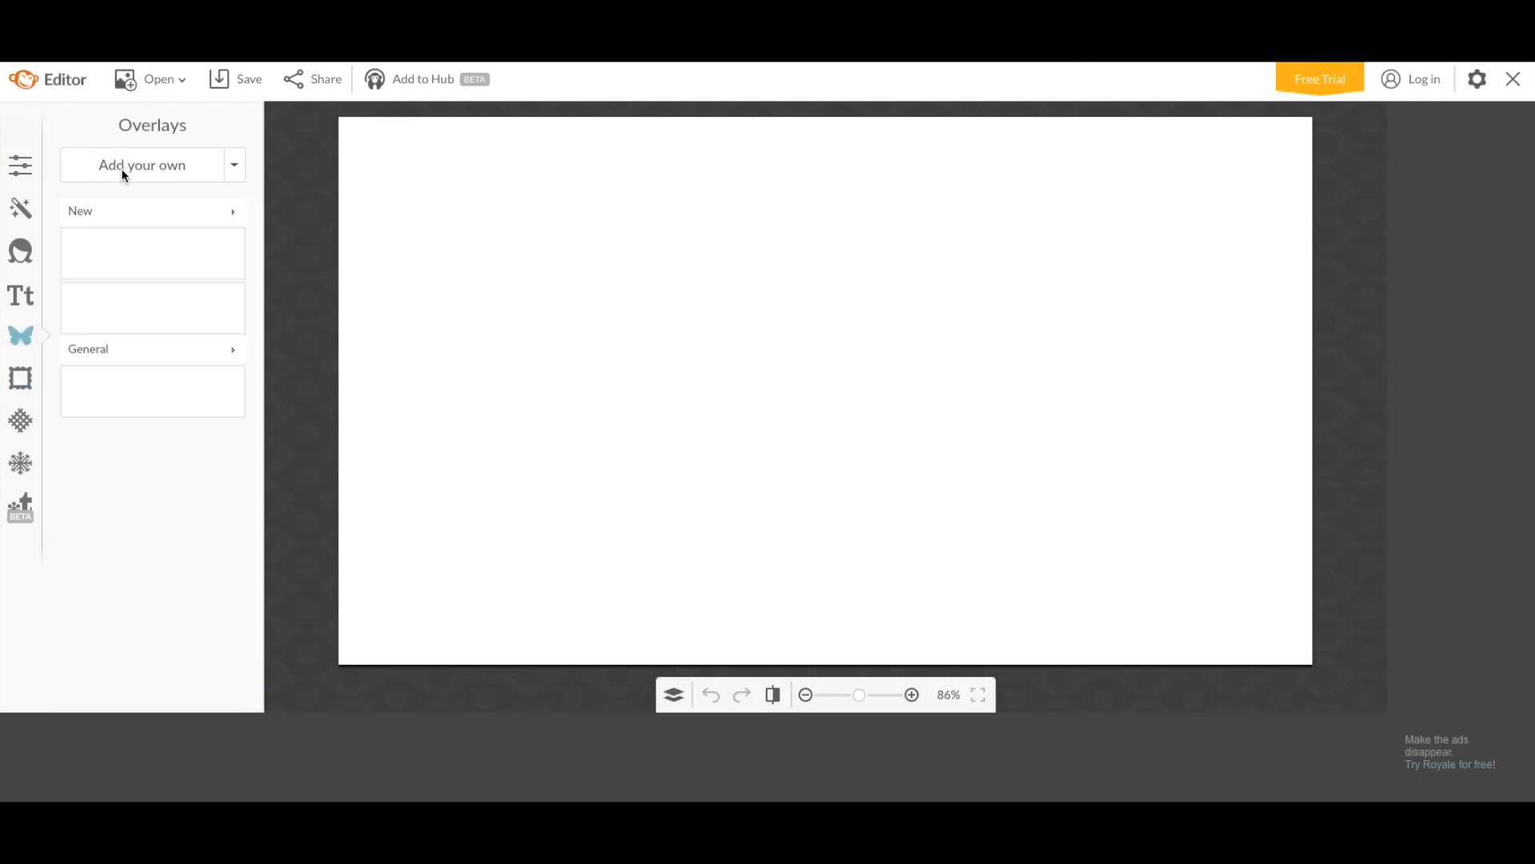
{"action": "left_click", "coordinate": [124, 171]}
{"action": "left_click", "coordinate": [717, 334]}
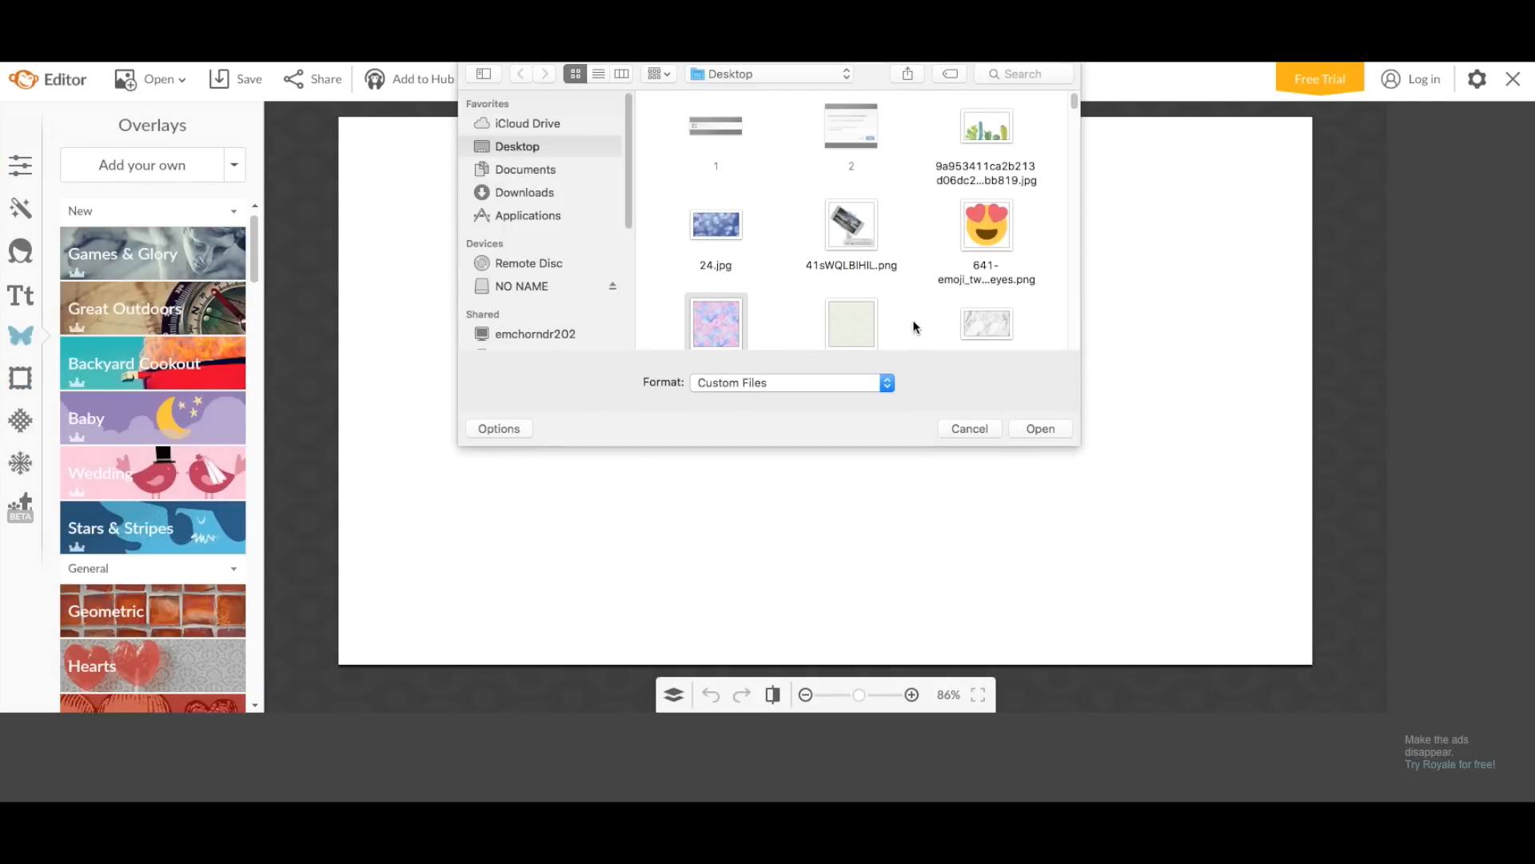
{"action": "left_click", "coordinate": [1037, 428]}
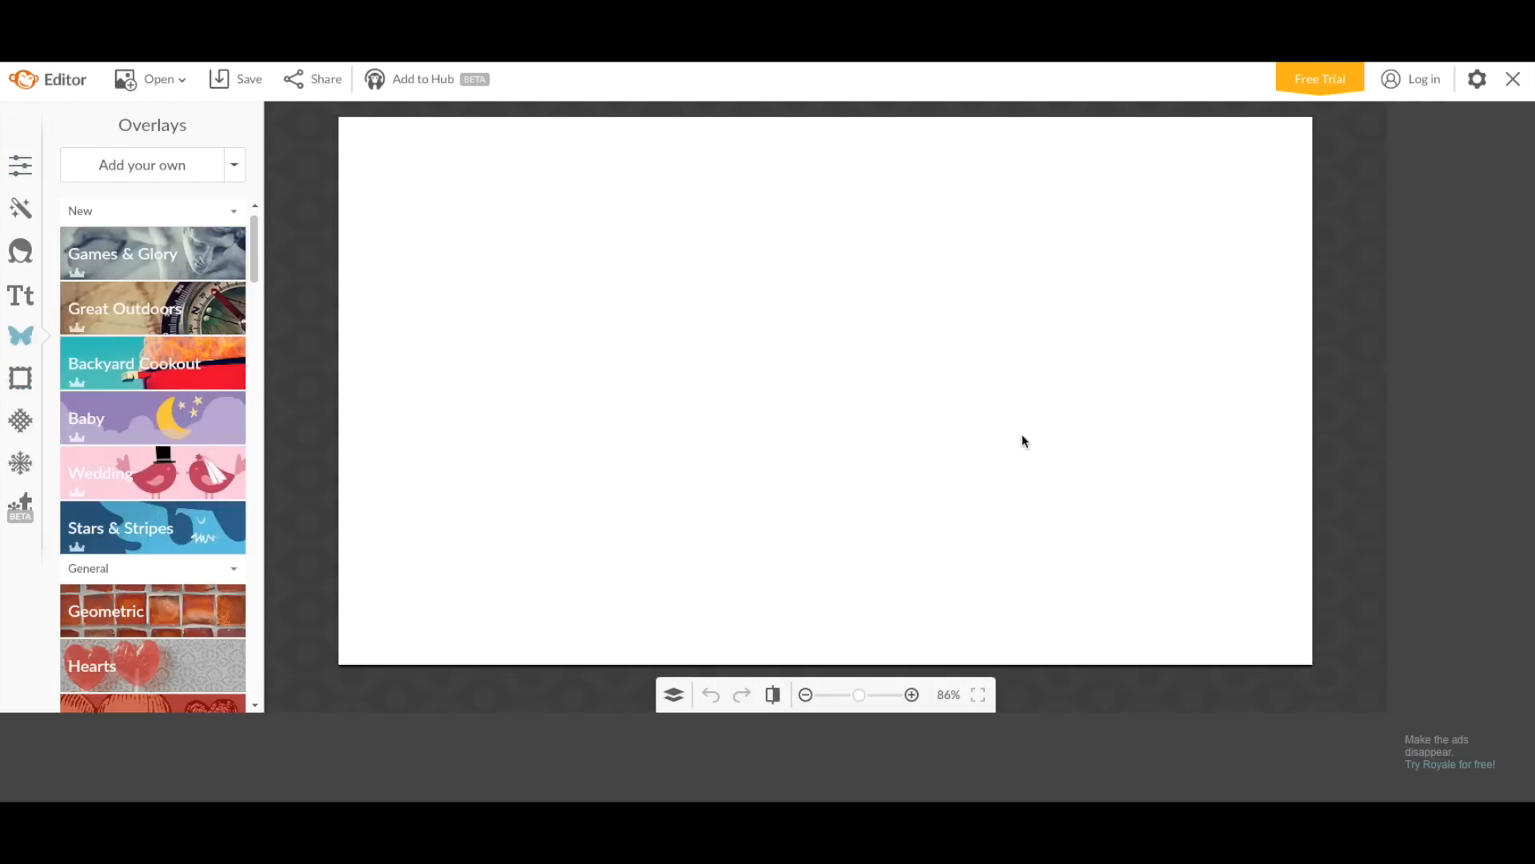
Step: Enlarge and reposition the pink-and-blue floral overlay until it covers the entire canvas, and close its overlay settings
{"action": "left_click_drag", "start_coordinate": [1073, 637], "coordinate": [1345, 737]}
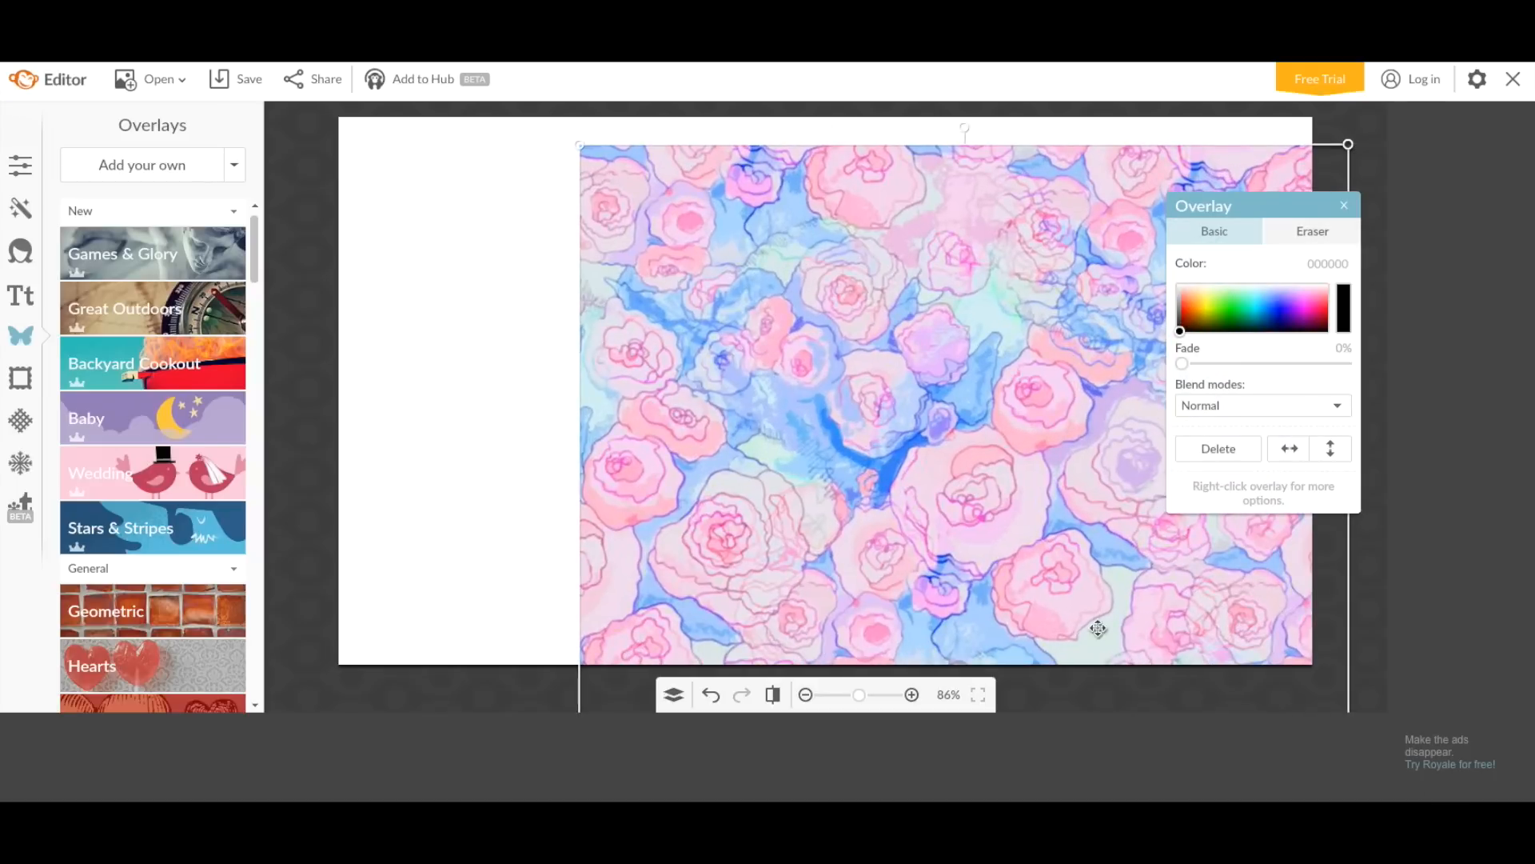
{"action": "left_click_drag", "start_coordinate": [958, 557], "coordinate": [943, 550]}
{"action": "left_click_drag", "start_coordinate": [563, 139], "coordinate": [398, 104]}
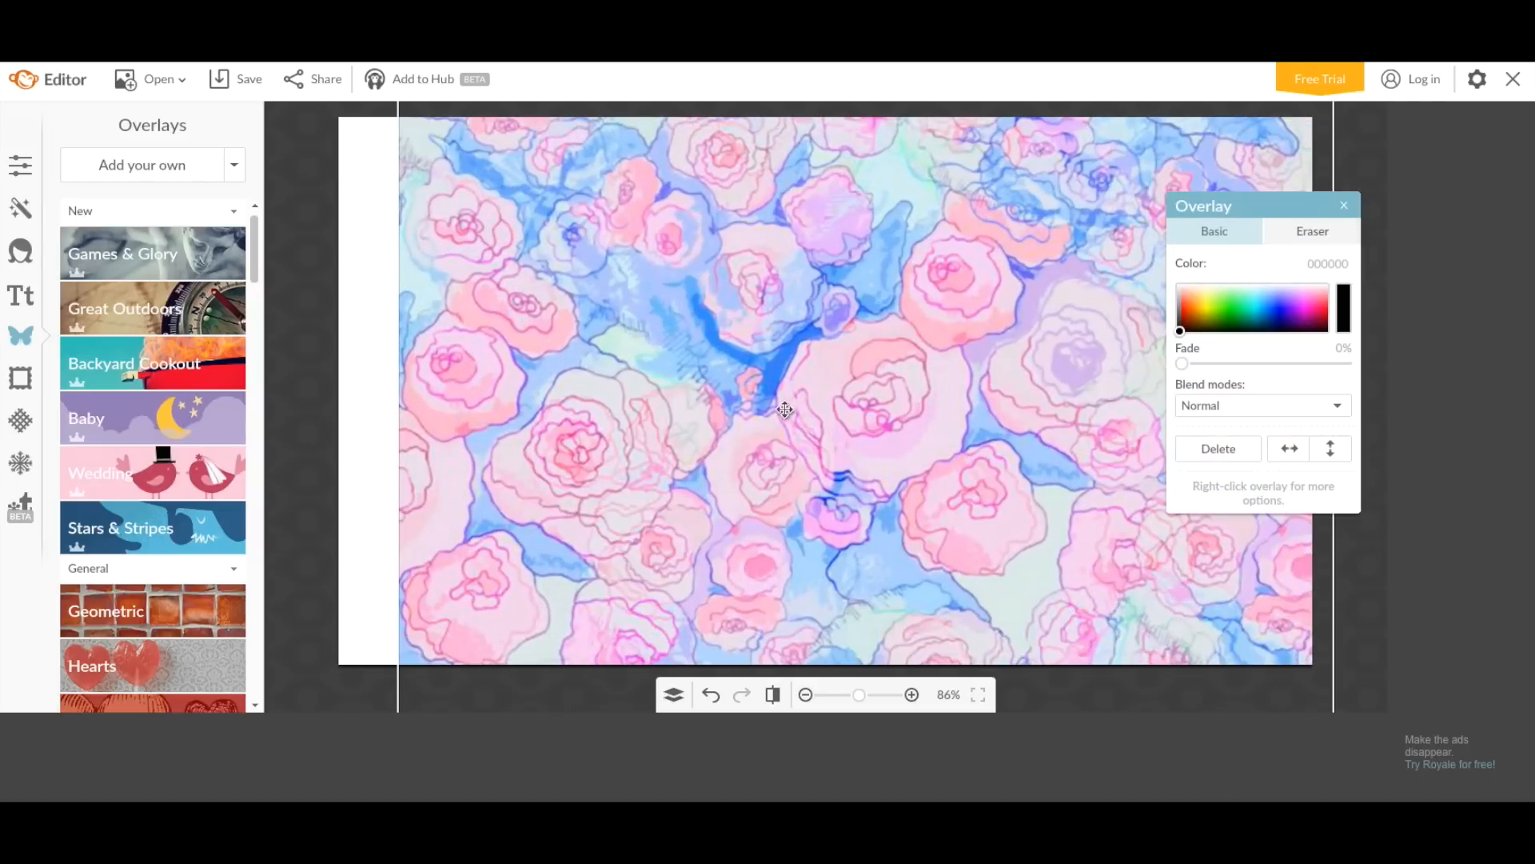
{"action": "left_click_drag", "start_coordinate": [810, 422], "coordinate": [721, 412]}
{"action": "left_click_drag", "start_coordinate": [1238, 679], "coordinate": [1518, 717]}
{"action": "left_click", "coordinate": [1344, 206]}
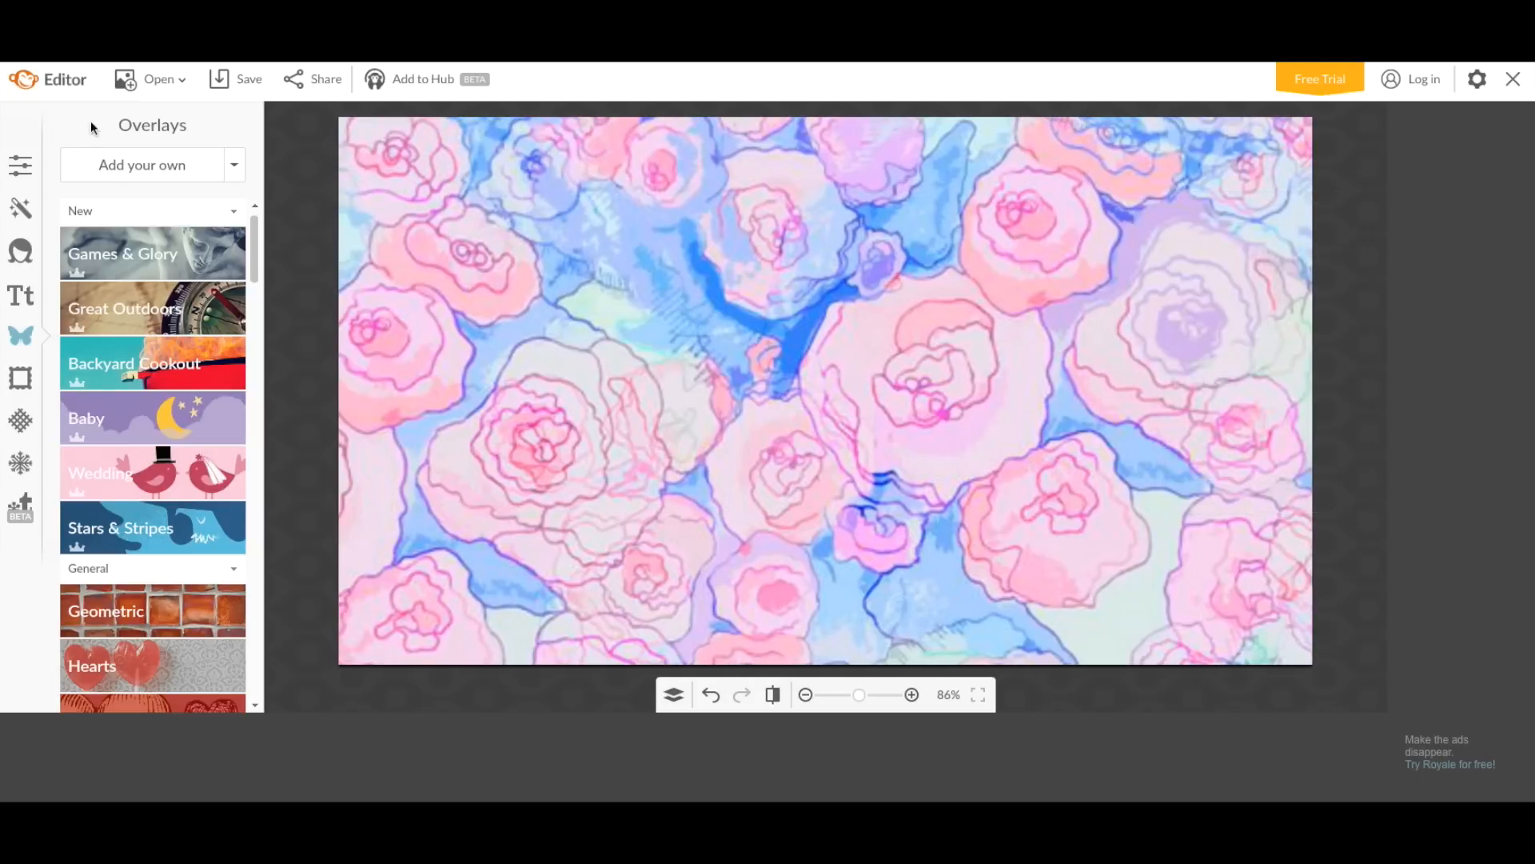
Step: Start adding a custom overlay and look through the Desktop and Downloads folders for the woman's saved cutout
{"action": "left_click", "coordinate": [86, 158]}
{"action": "scroll", "coordinate": [840, 260], "scroll_direction": "down", "scroll_amount": 5}
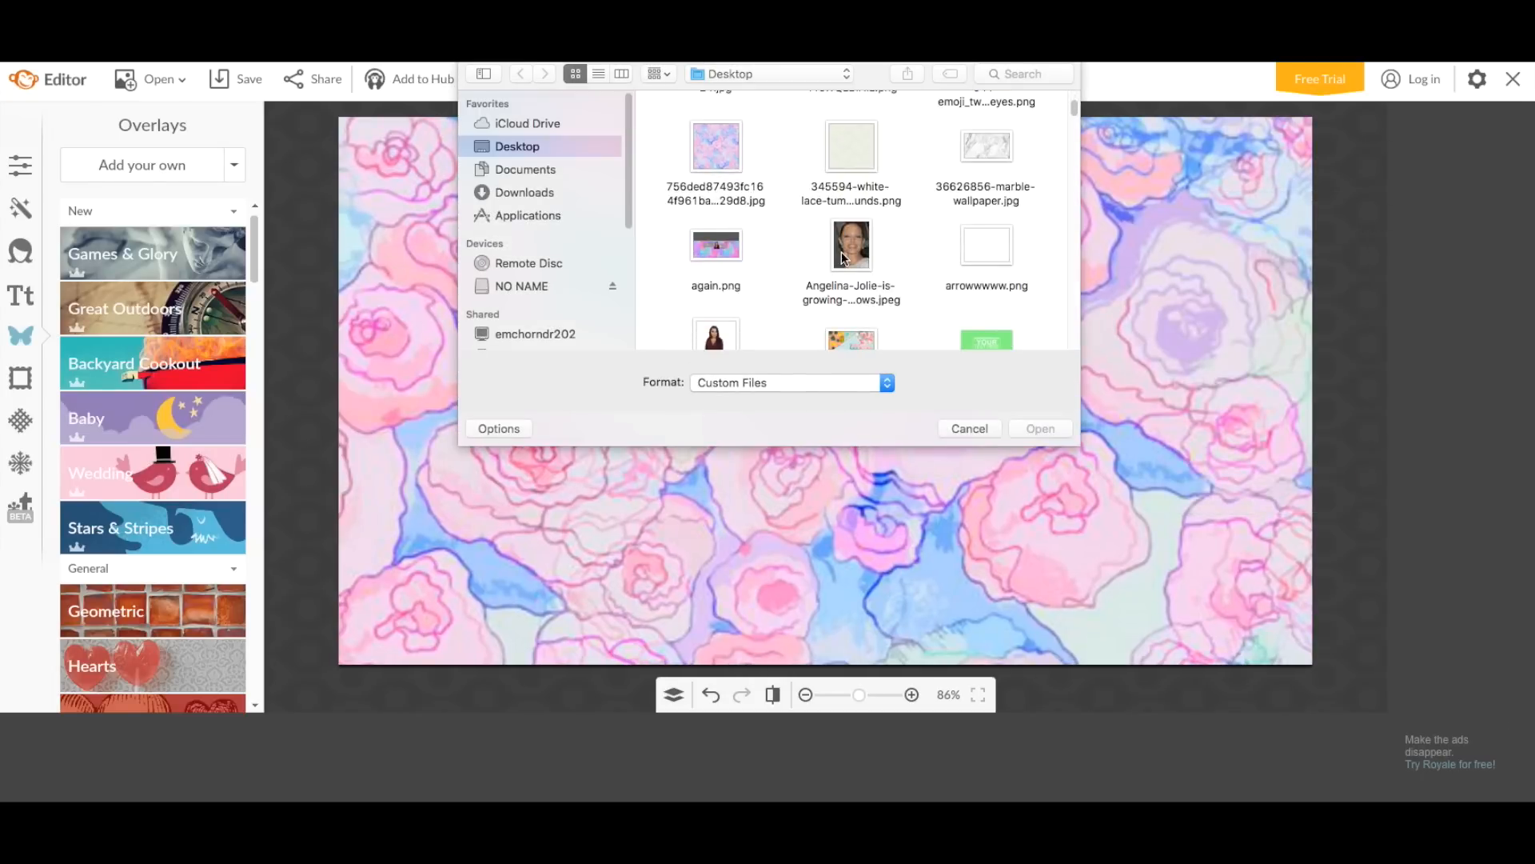
{"action": "left_click", "coordinate": [524, 193]}
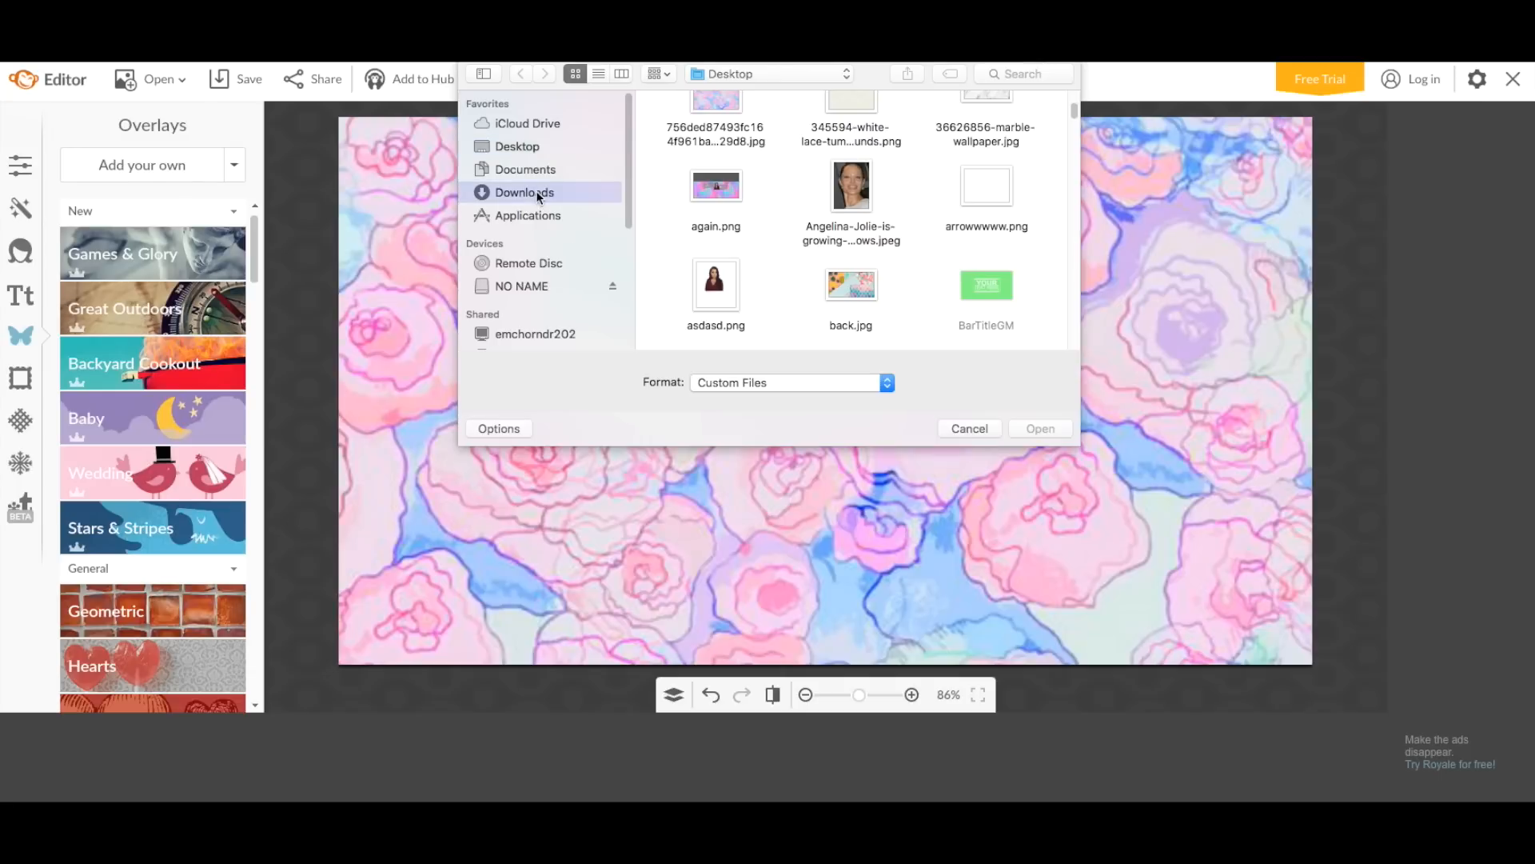
{"action": "scroll", "coordinate": [840, 240], "scroll_direction": "down", "scroll_amount": 5}
{"action": "scroll", "coordinate": [888, 258], "scroll_direction": "down", "scroll_amount": 3}
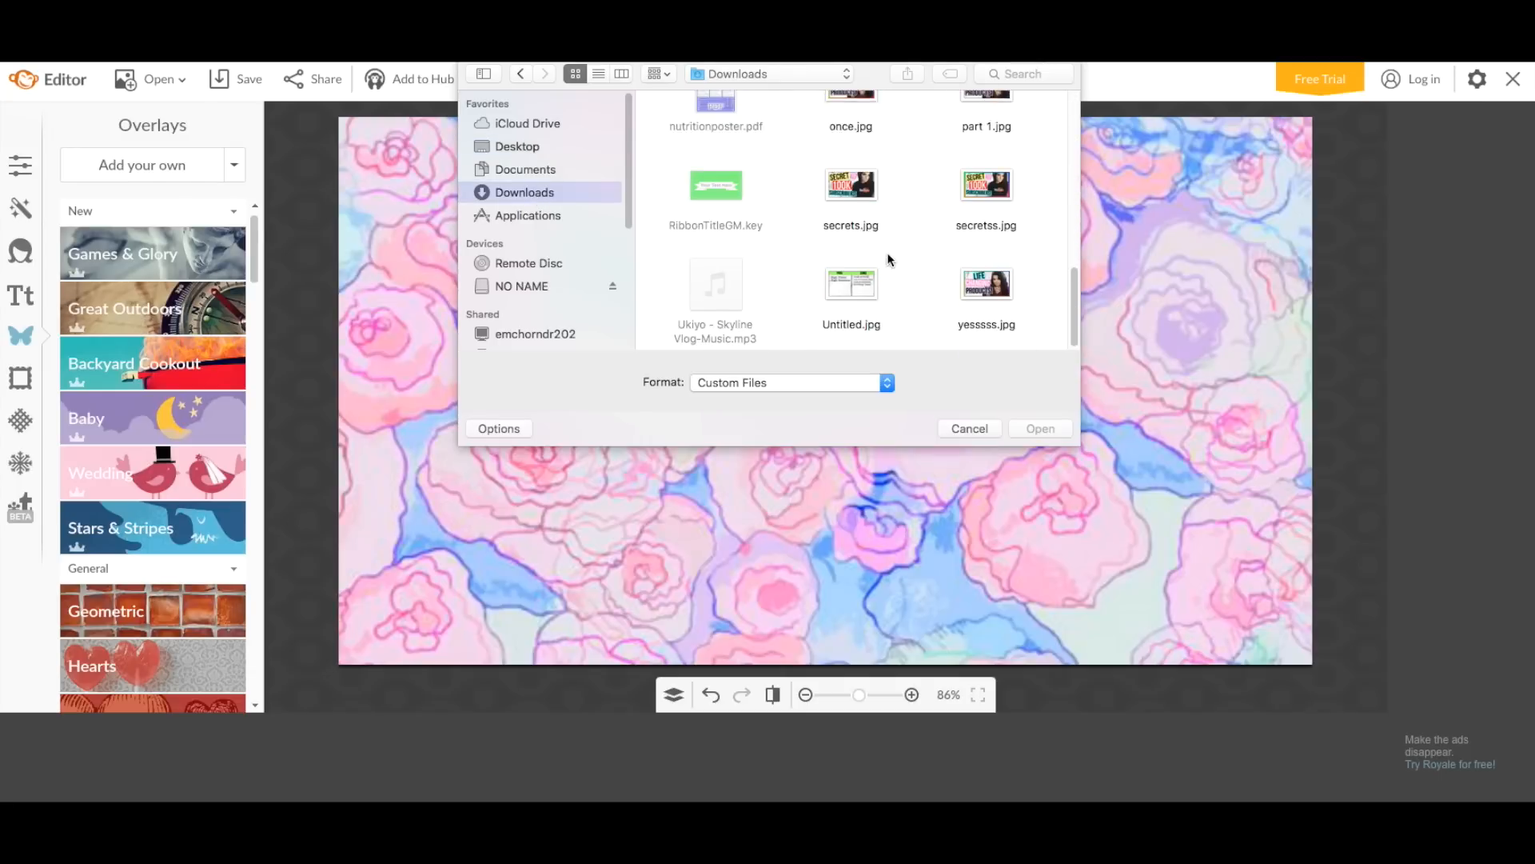
{"action": "left_click", "coordinate": [524, 148]}
{"action": "scroll", "coordinate": [989, 240], "scroll_direction": "down", "scroll_amount": 10}
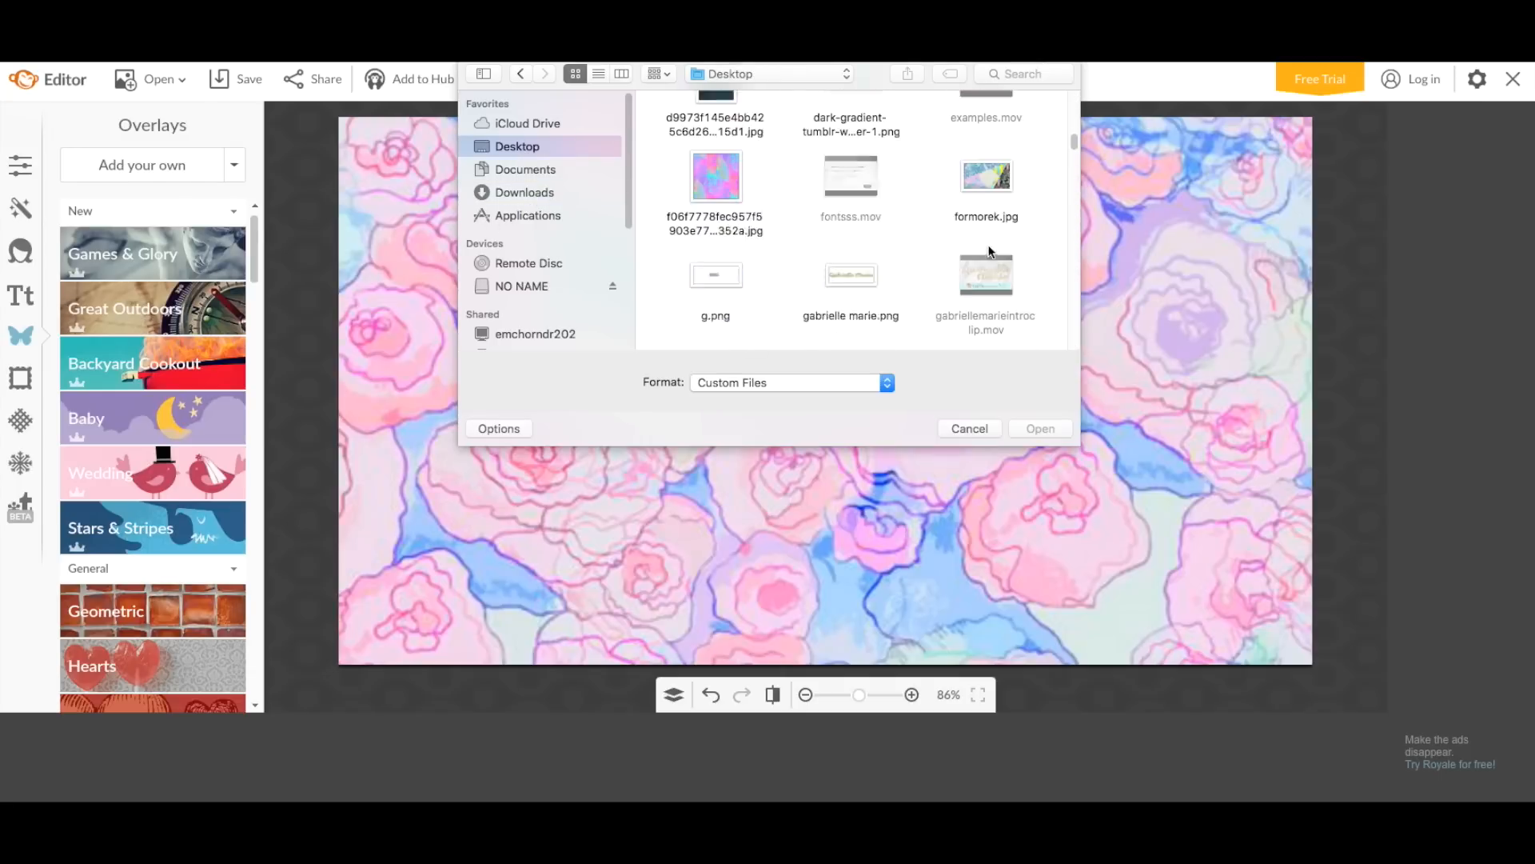
{"action": "scroll", "coordinate": [991, 256], "scroll_direction": "down", "scroll_amount": 5}
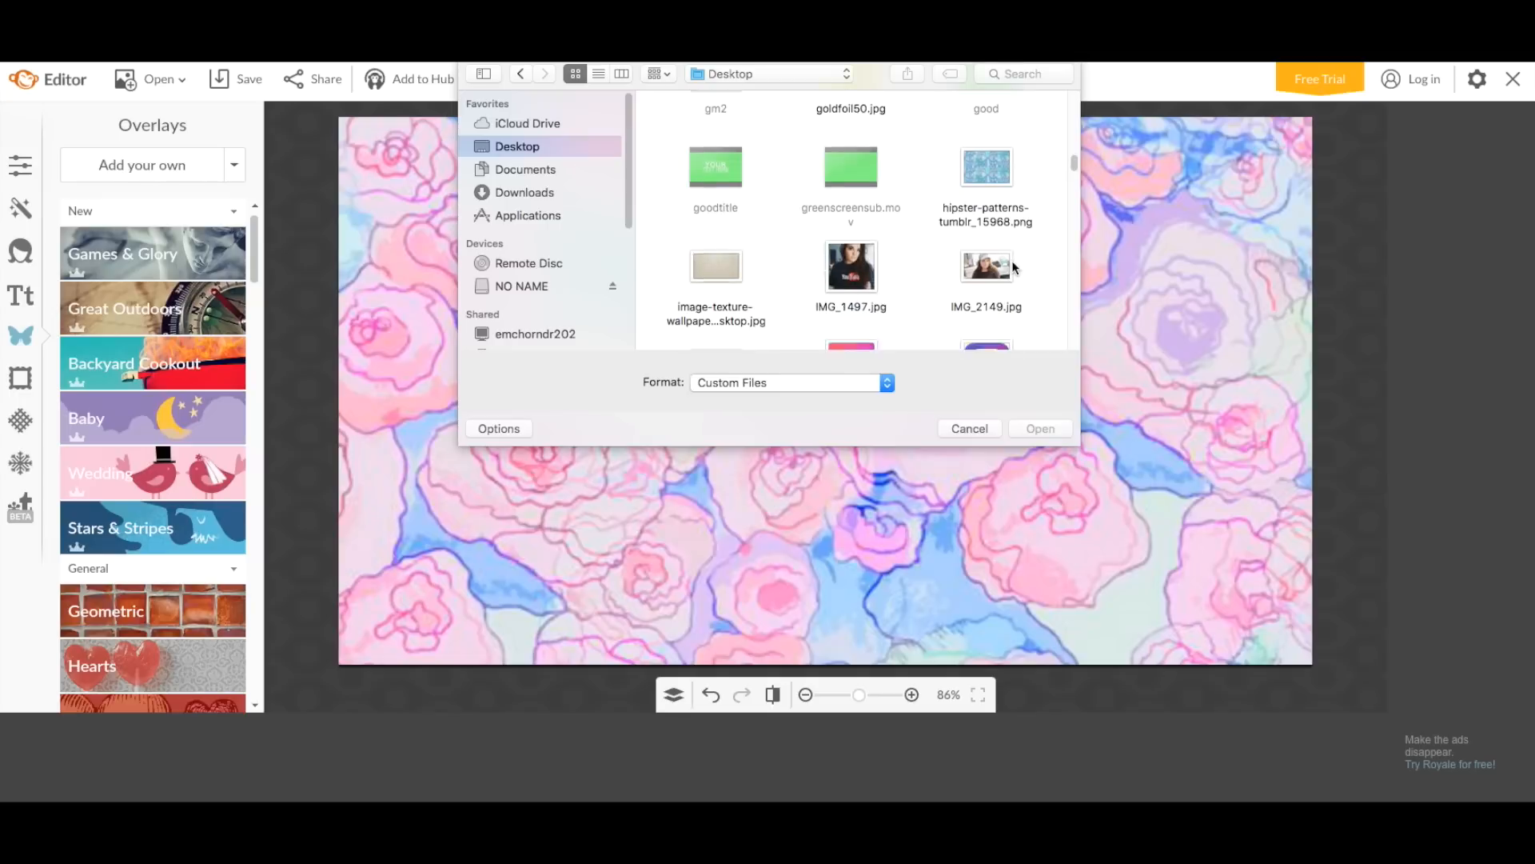
Step: Arrange the Desktop files by date and add xasd.png to the canvas as a custom overlay
{"action": "left_click", "coordinate": [659, 74]}
{"action": "left_click", "coordinate": [709, 192]}
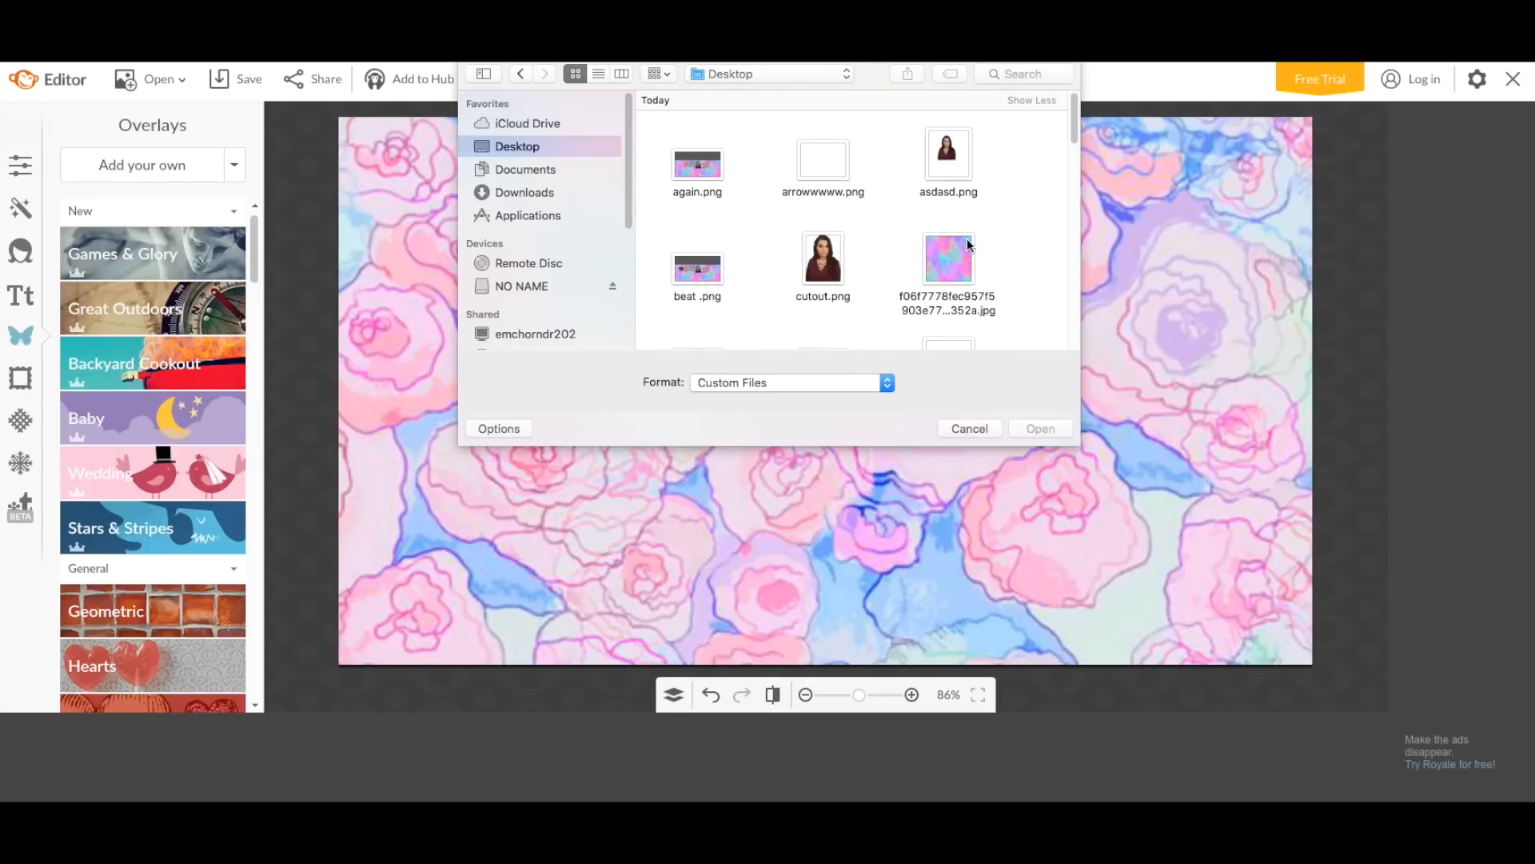
{"action": "scroll", "coordinate": [968, 245], "scroll_direction": "down", "scroll_amount": 10}
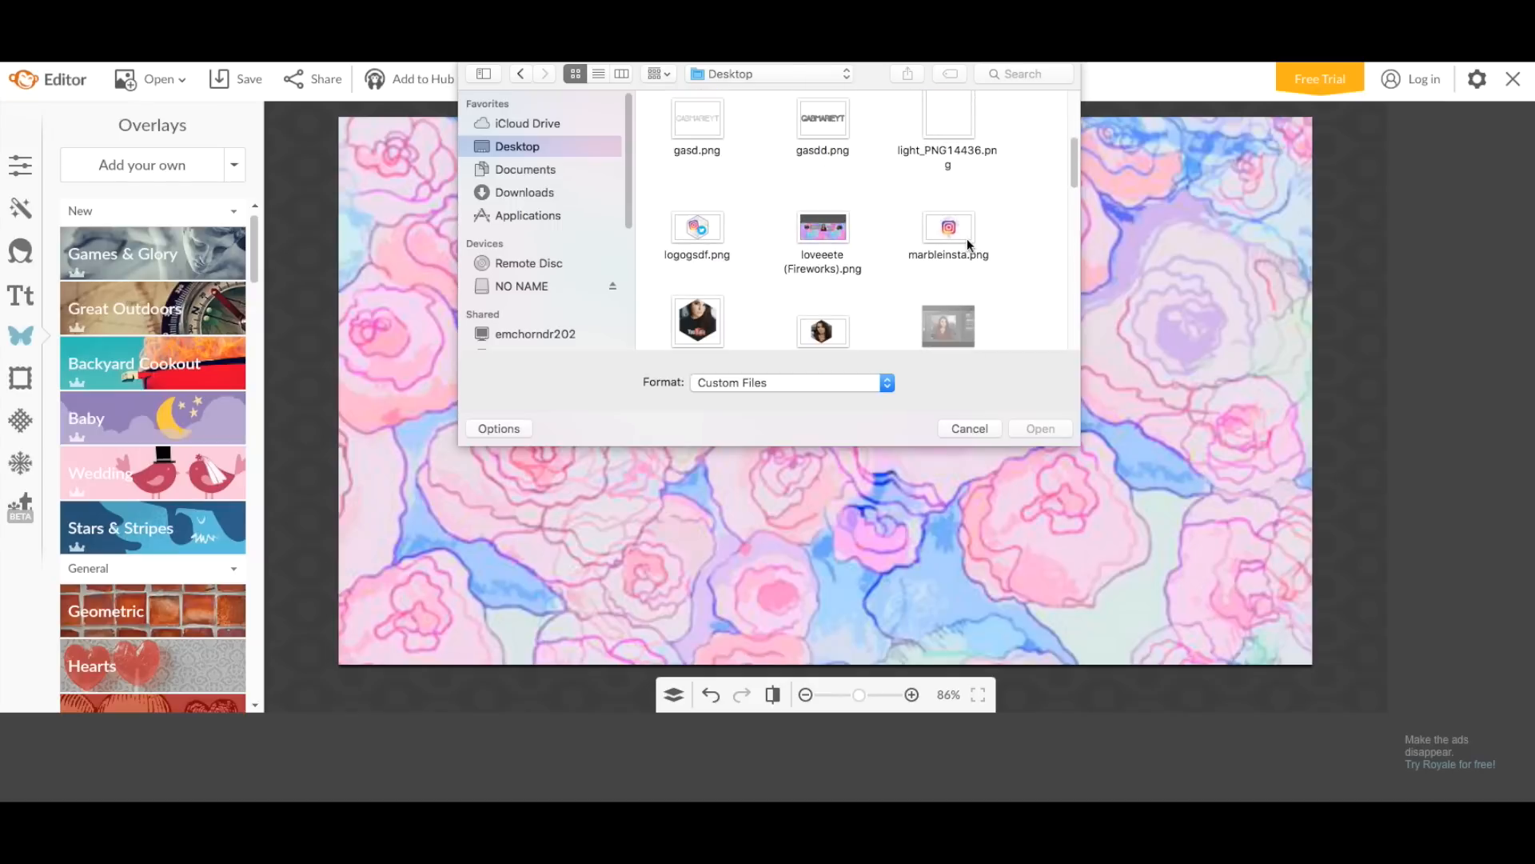
{"action": "scroll", "coordinate": [969, 245], "scroll_direction": "down", "scroll_amount": 2}
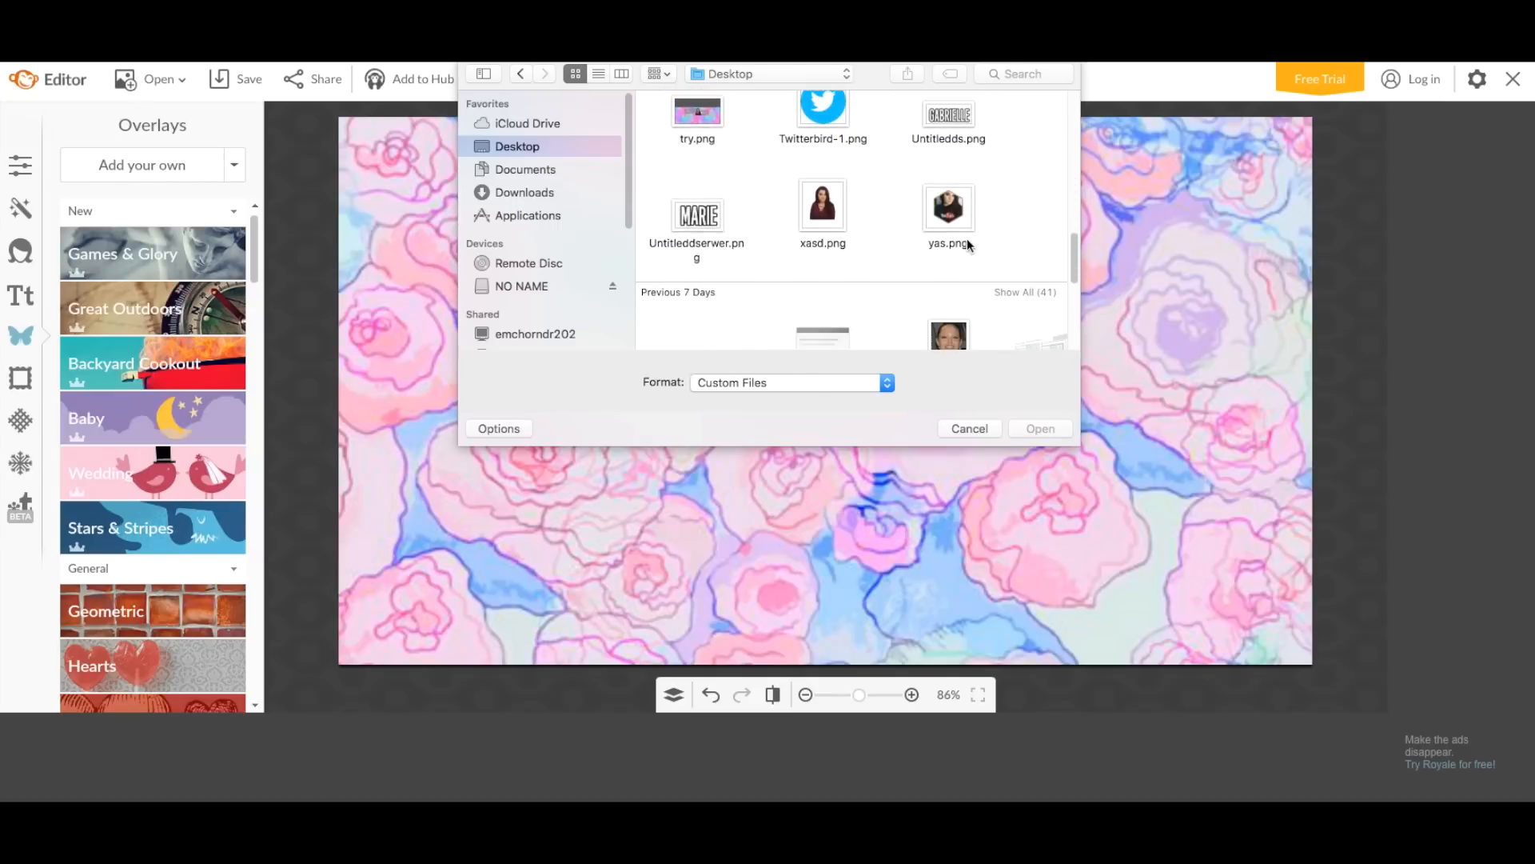
{"action": "left_click", "coordinate": [831, 227]}
{"action": "left_click", "coordinate": [1053, 437]}
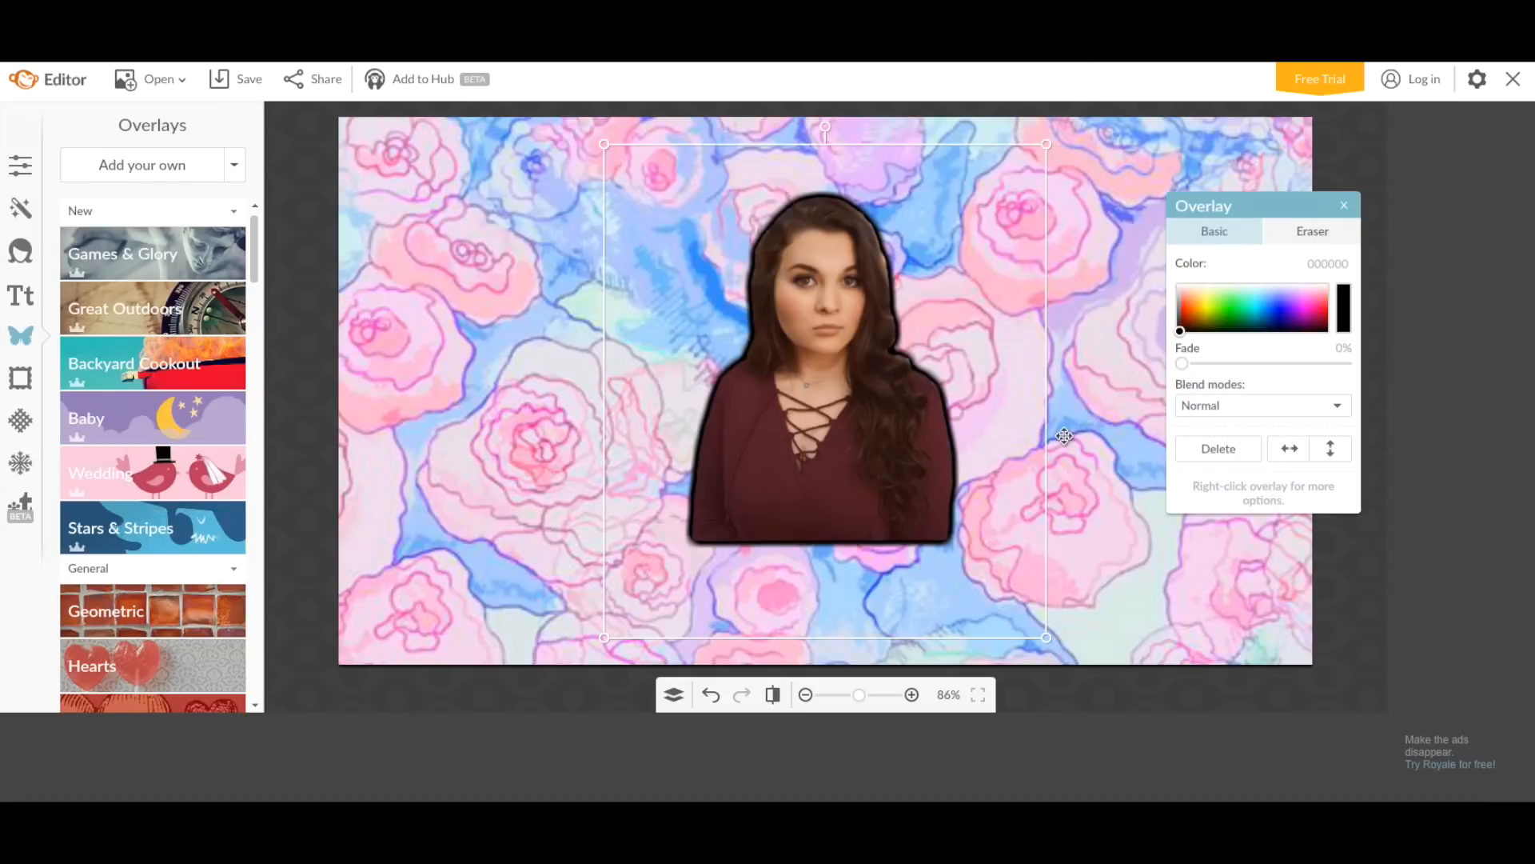
Step: Enlarge the woman's cutout and place it on the right side of the canvas with its base along the lower edge
{"action": "left_click_drag", "start_coordinate": [600, 640], "coordinate": [551, 628]}
{"action": "left_click_drag", "start_coordinate": [684, 572], "coordinate": [1074, 518]}
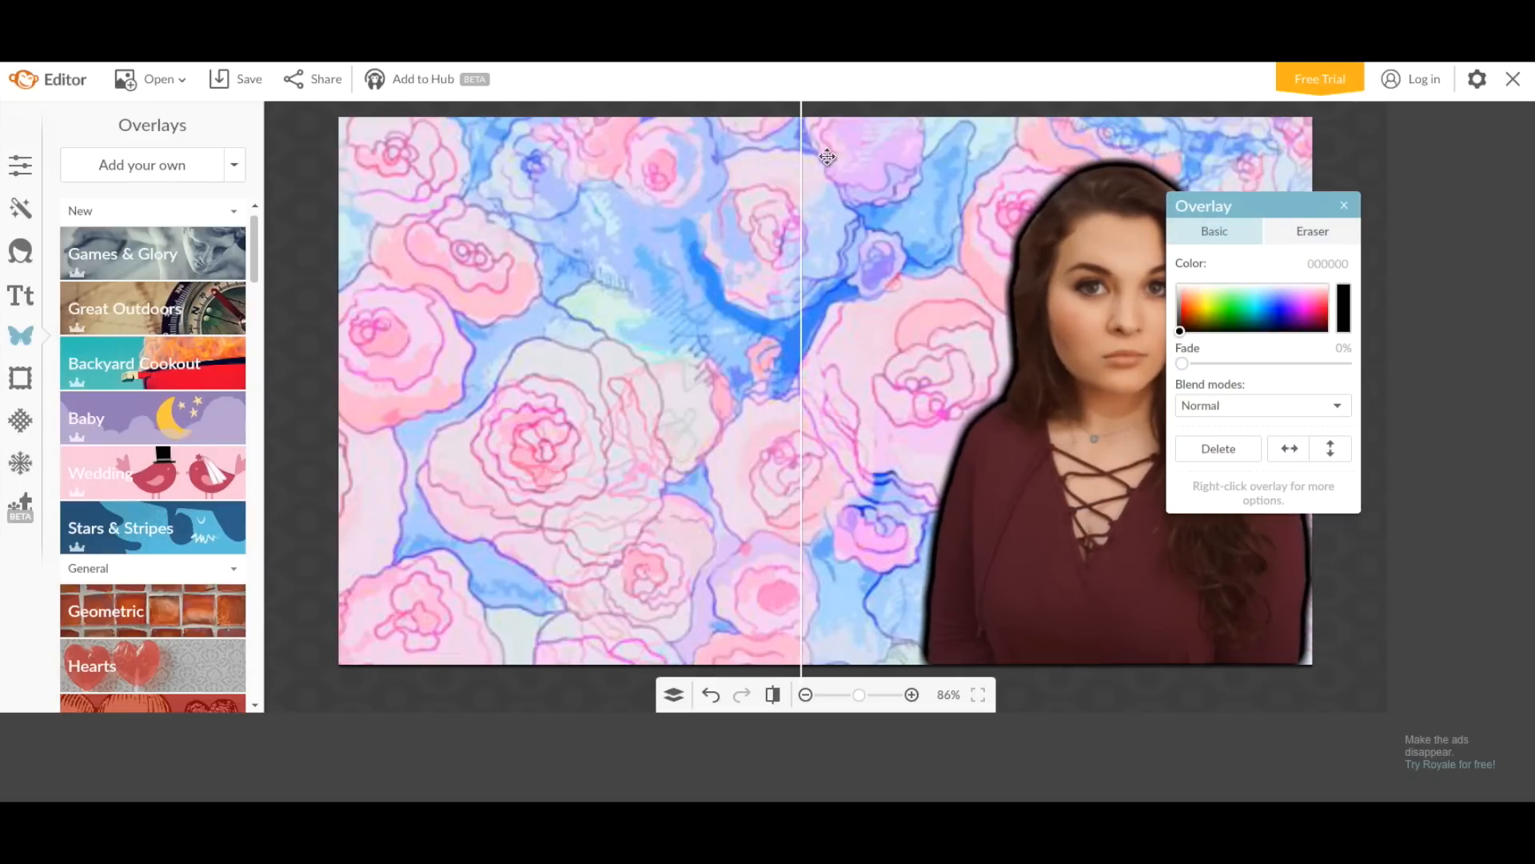
{"action": "left_click", "coordinate": [1346, 206]}
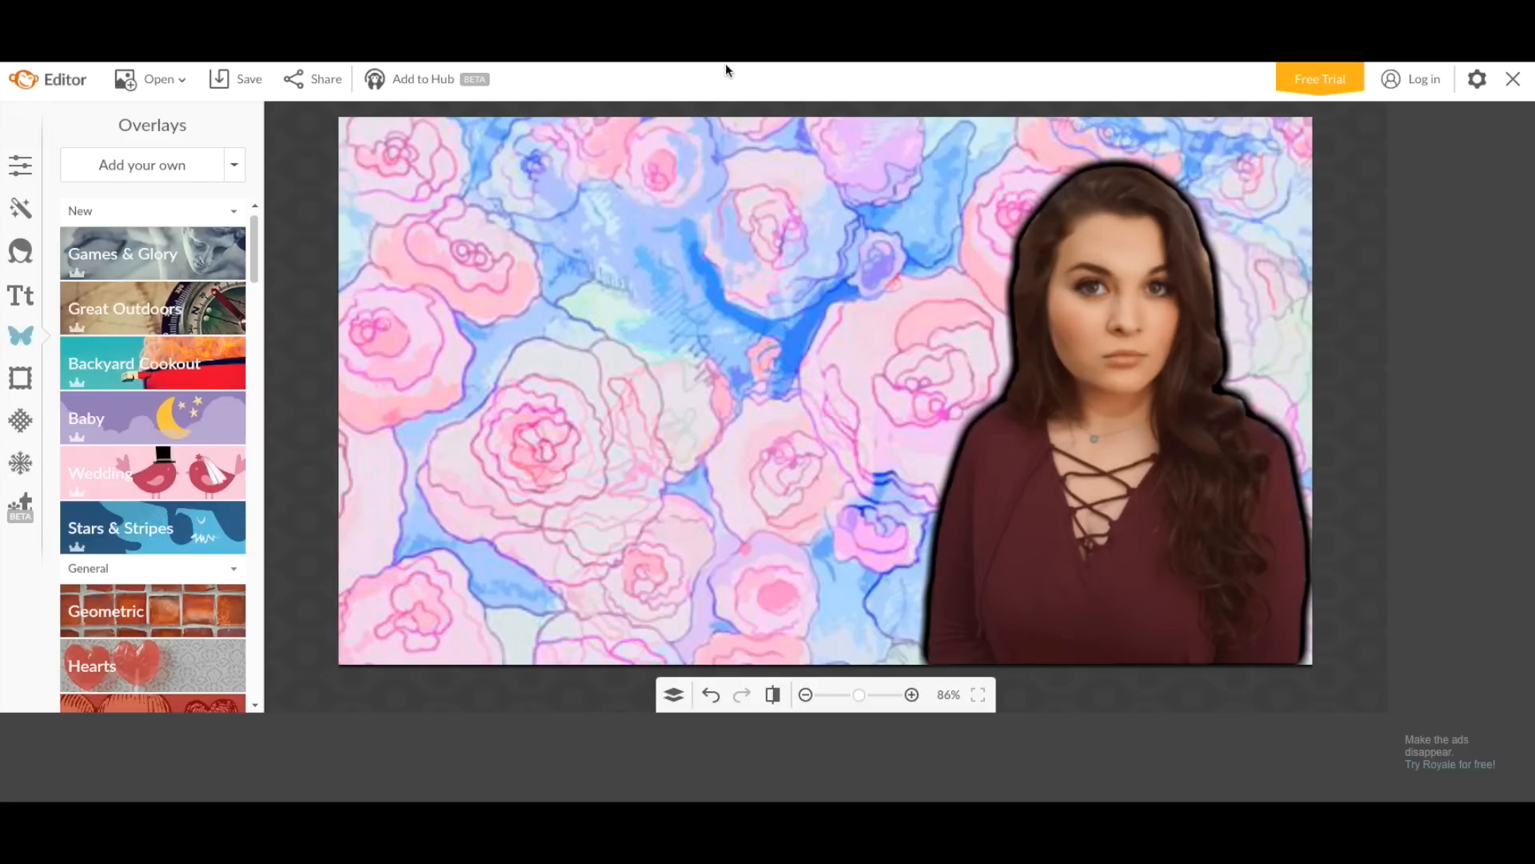